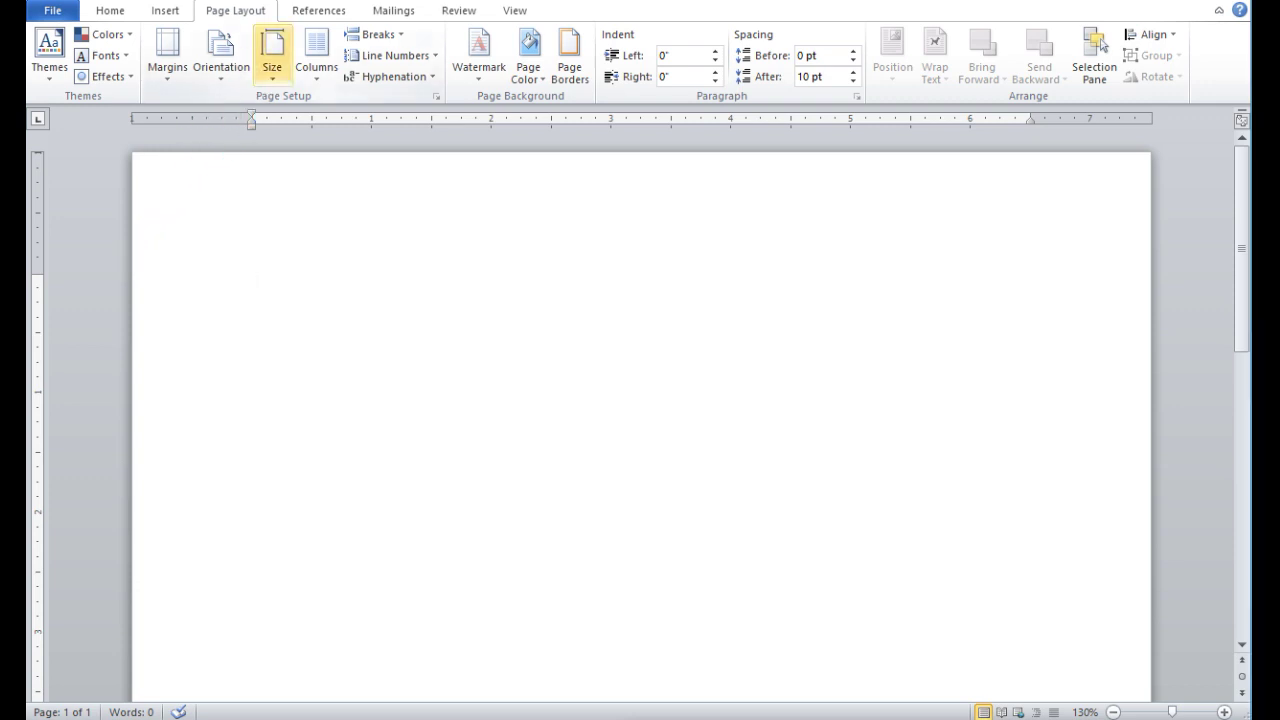
Set a custom paper size 6 inches wide and 4 inches high for the whole document.
click(272, 55)
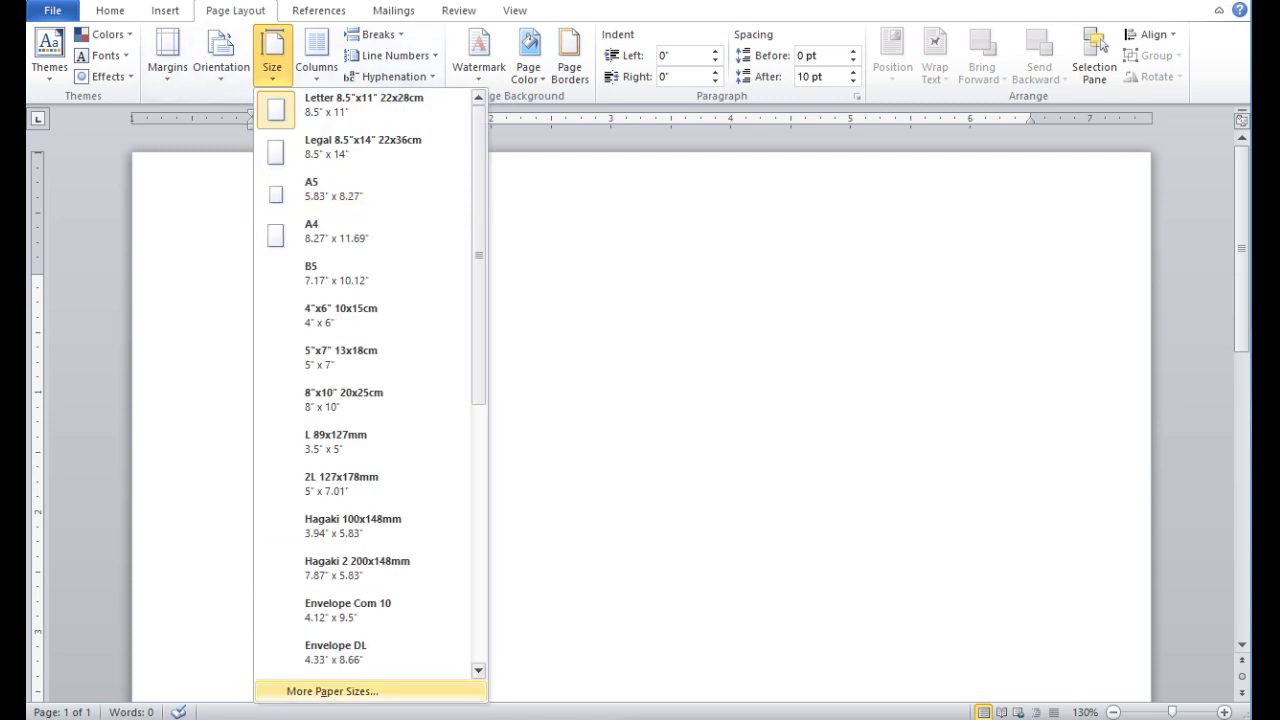
click(332, 691)
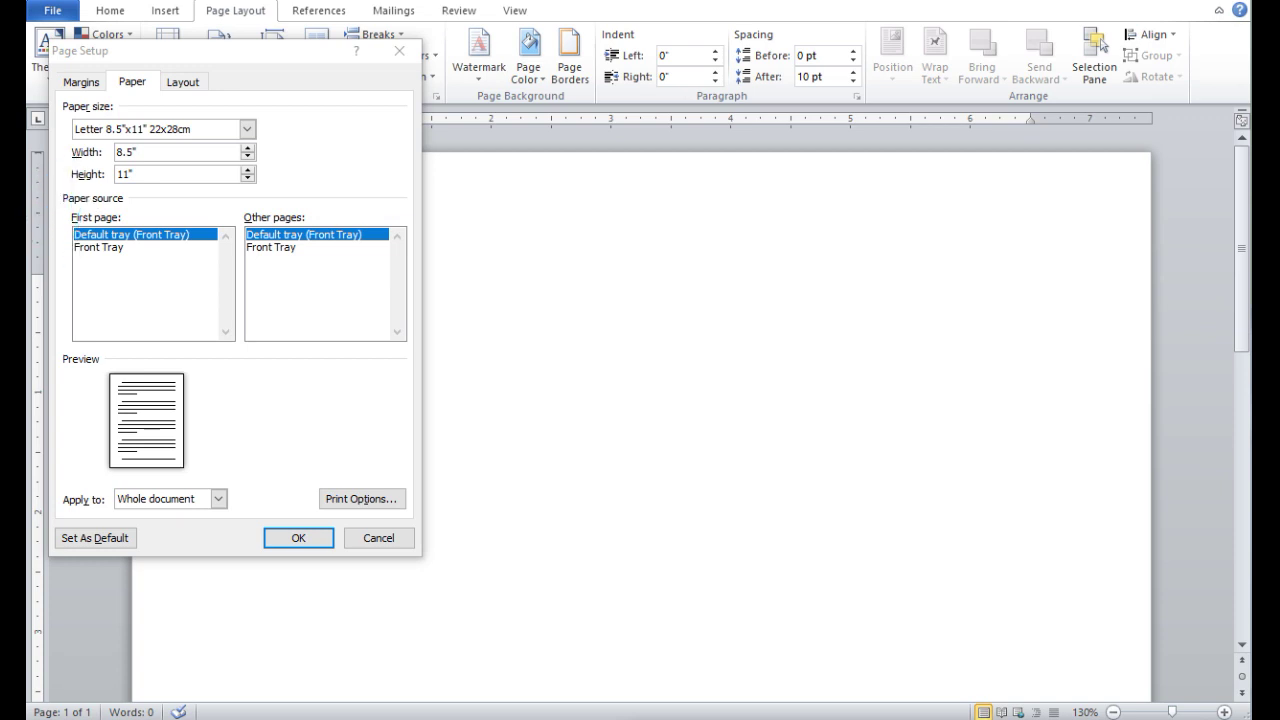
click(118, 152)
drag(117, 152, 136, 152)
key(BackSpace)
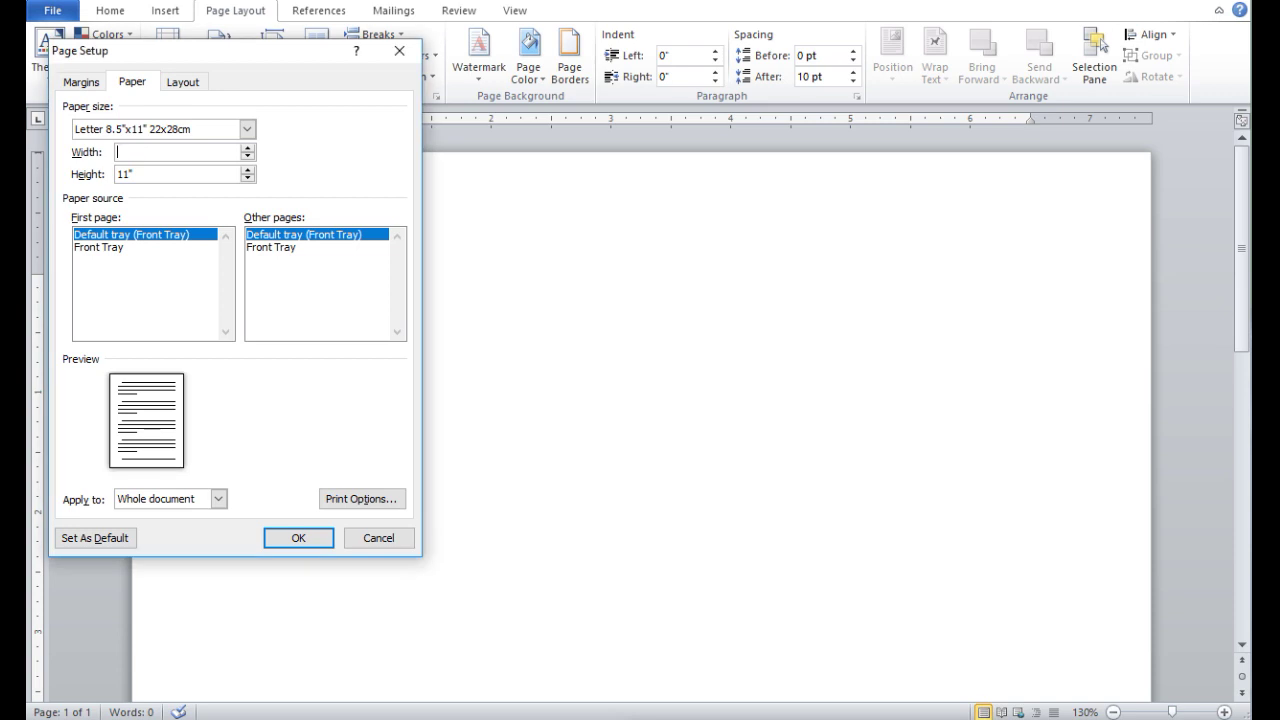
text(6)
key(Tab)
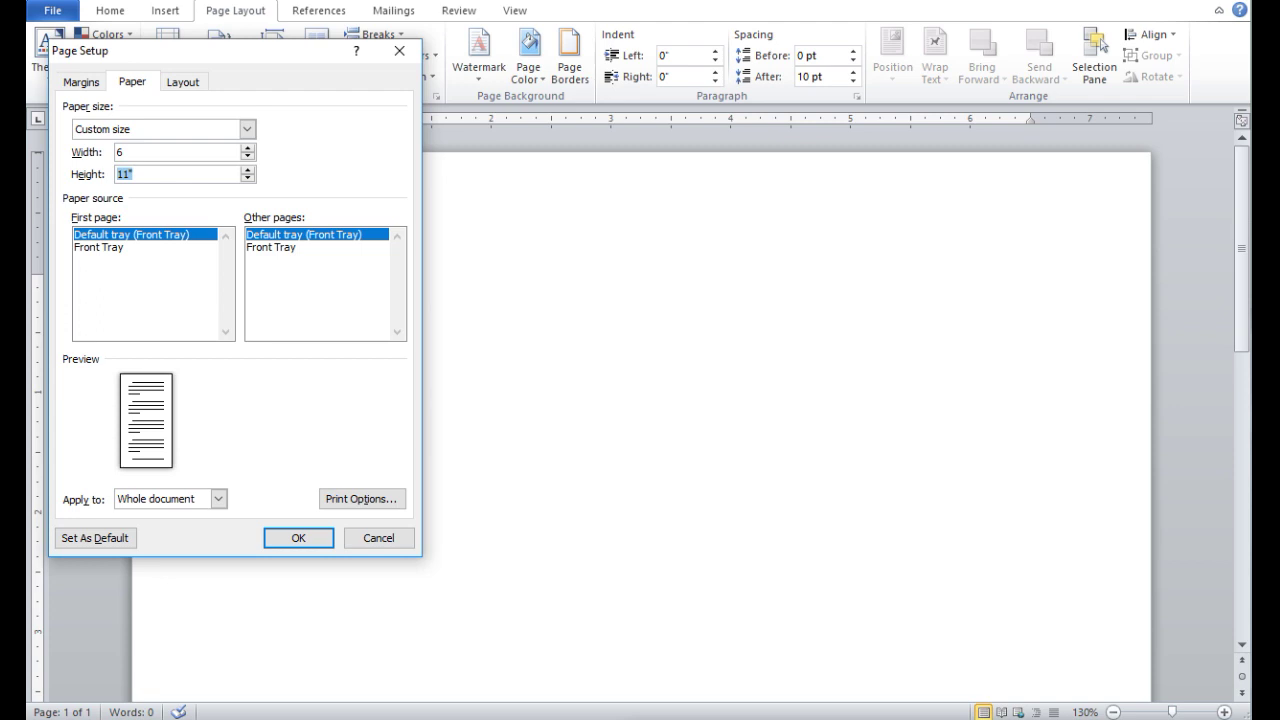
key(BackSpace)
text(4)
click(298, 537)
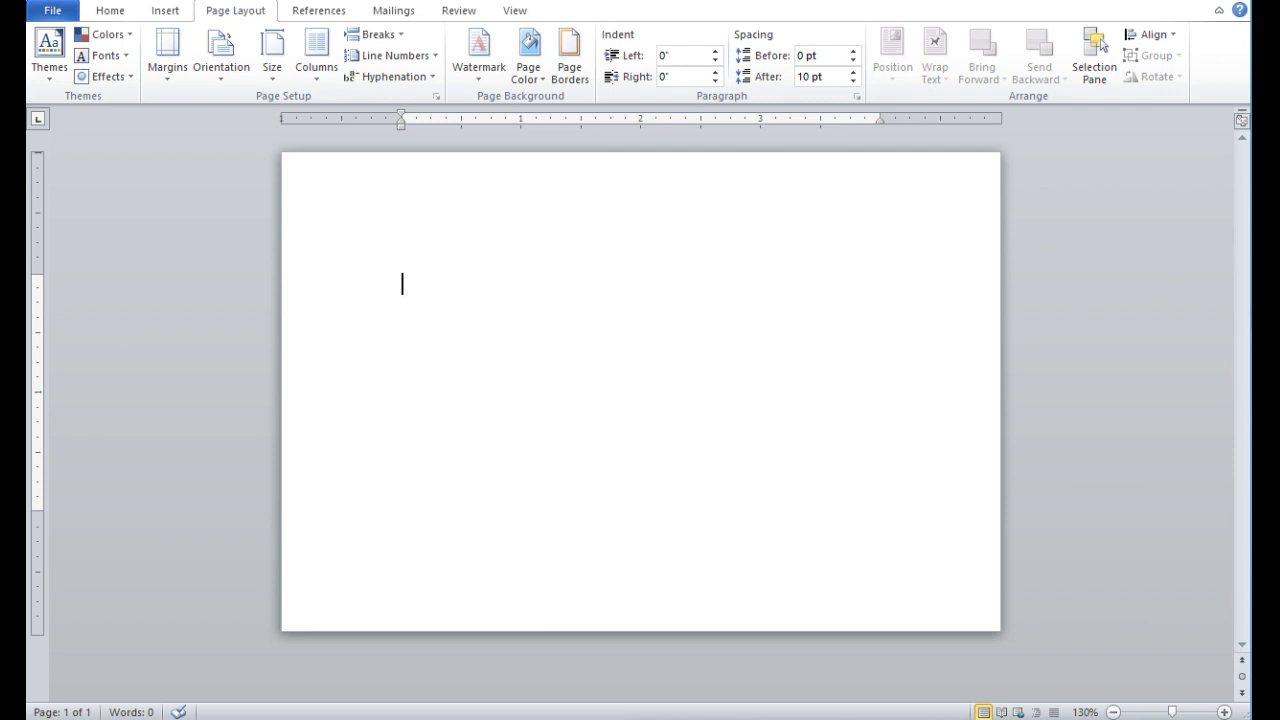
Insert the picture file "passport photo" from the Desktop into the page.
click(165, 11)
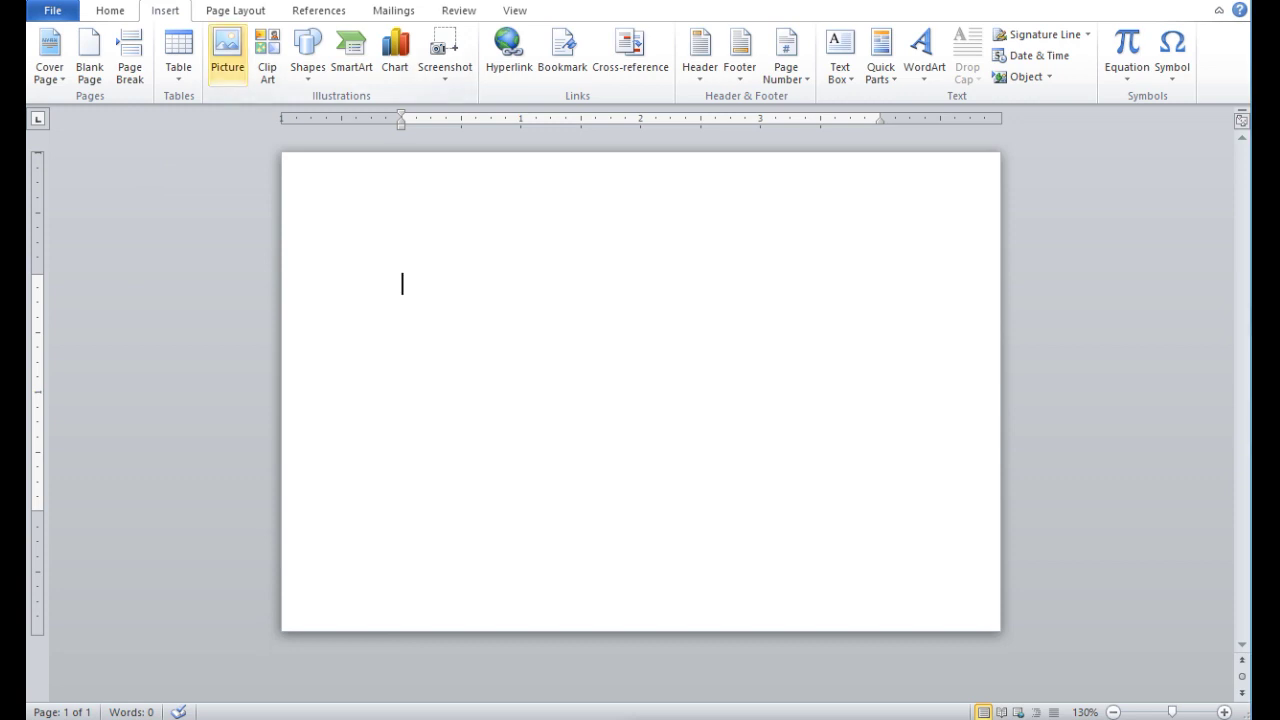
click(227, 55)
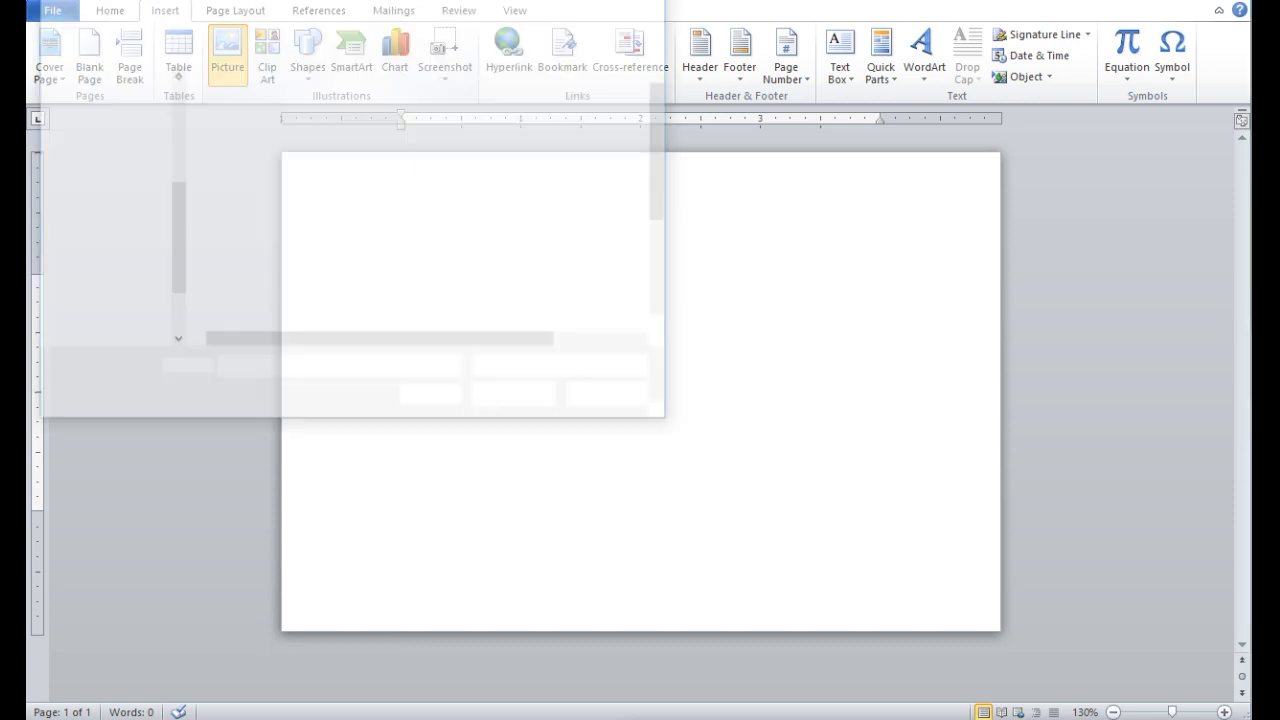
scroll(330, 163, down, 3)
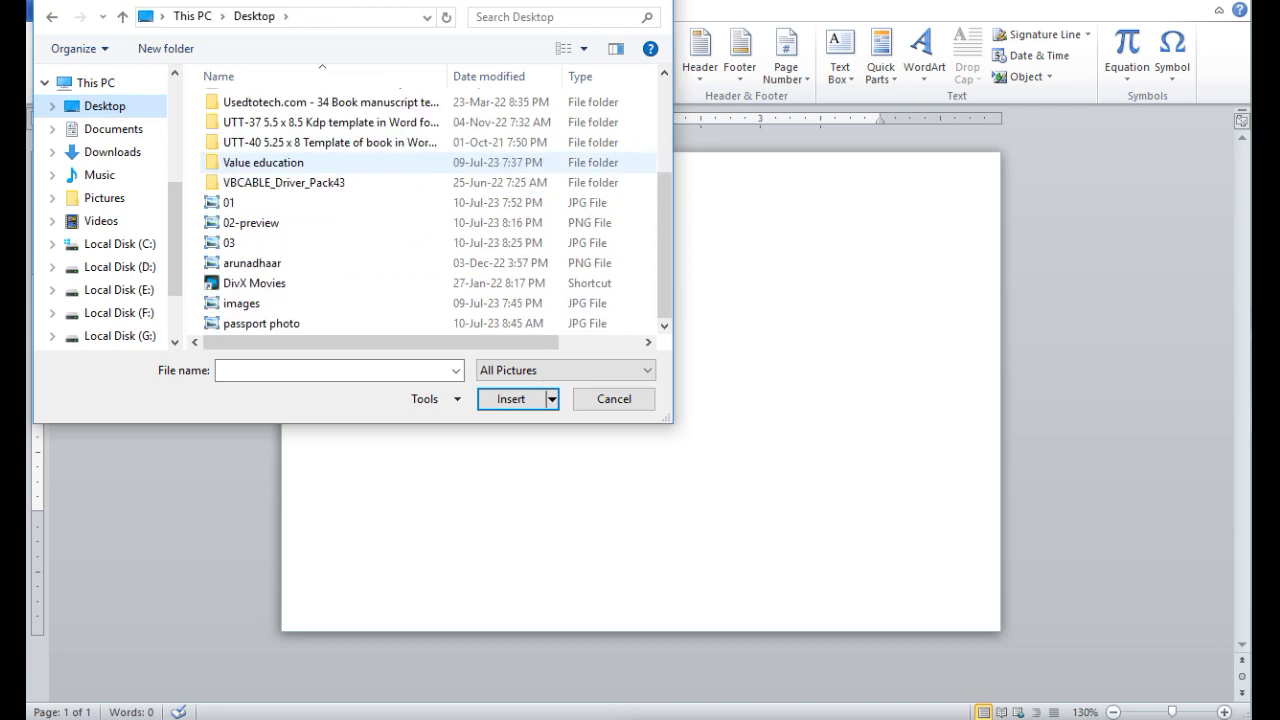
click(262, 324)
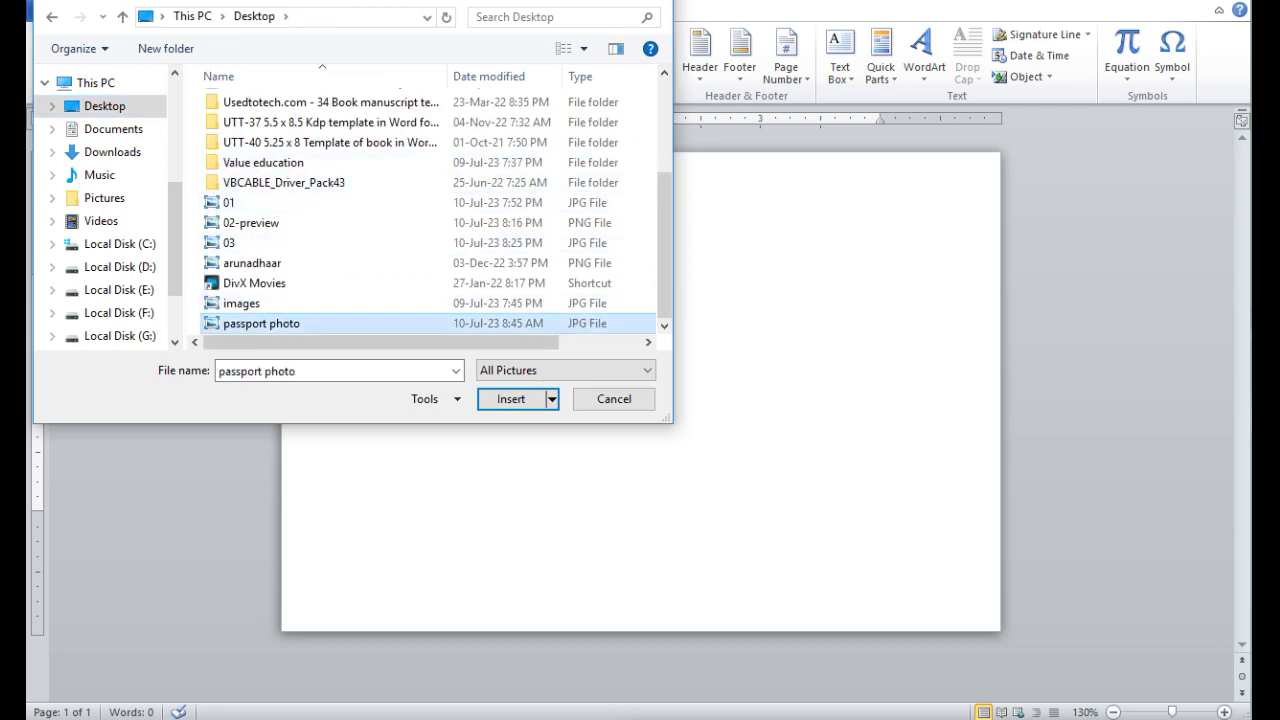
click(511, 398)
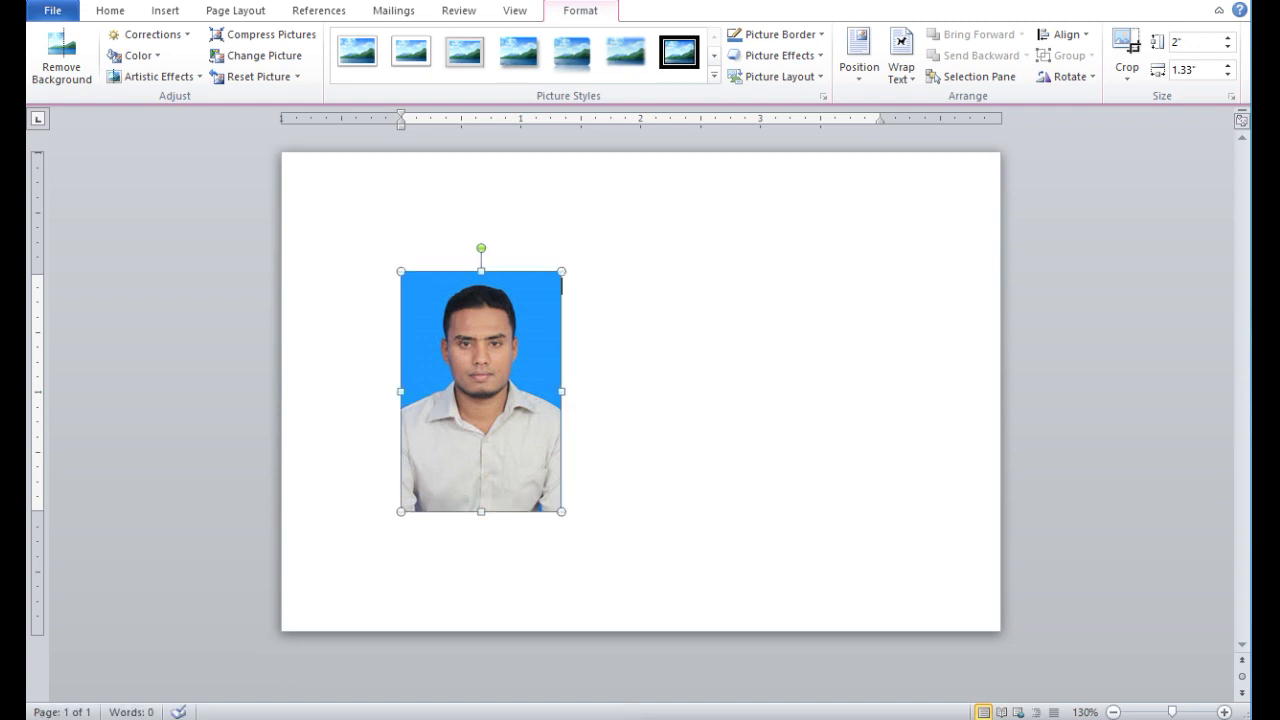
Set the photo's text wrapping to In Front of Text and move it up slightly on the page.
click(563, 287)
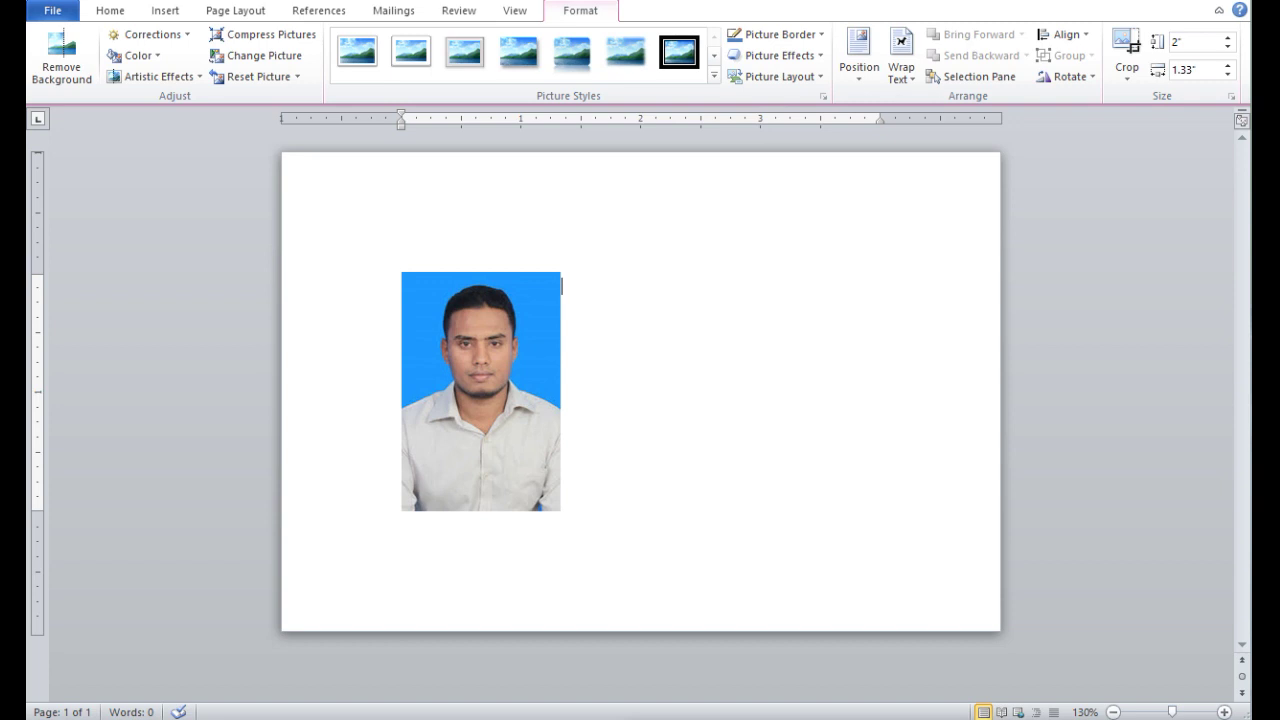
click(901, 60)
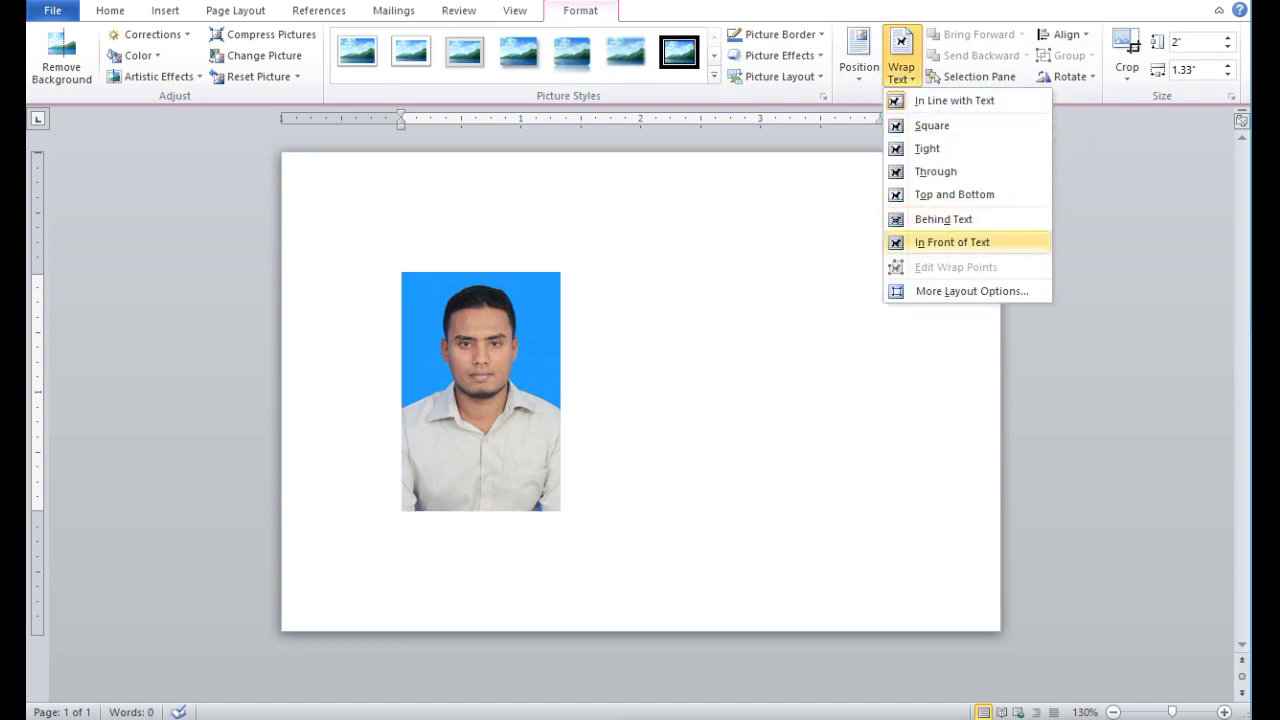
click(950, 242)
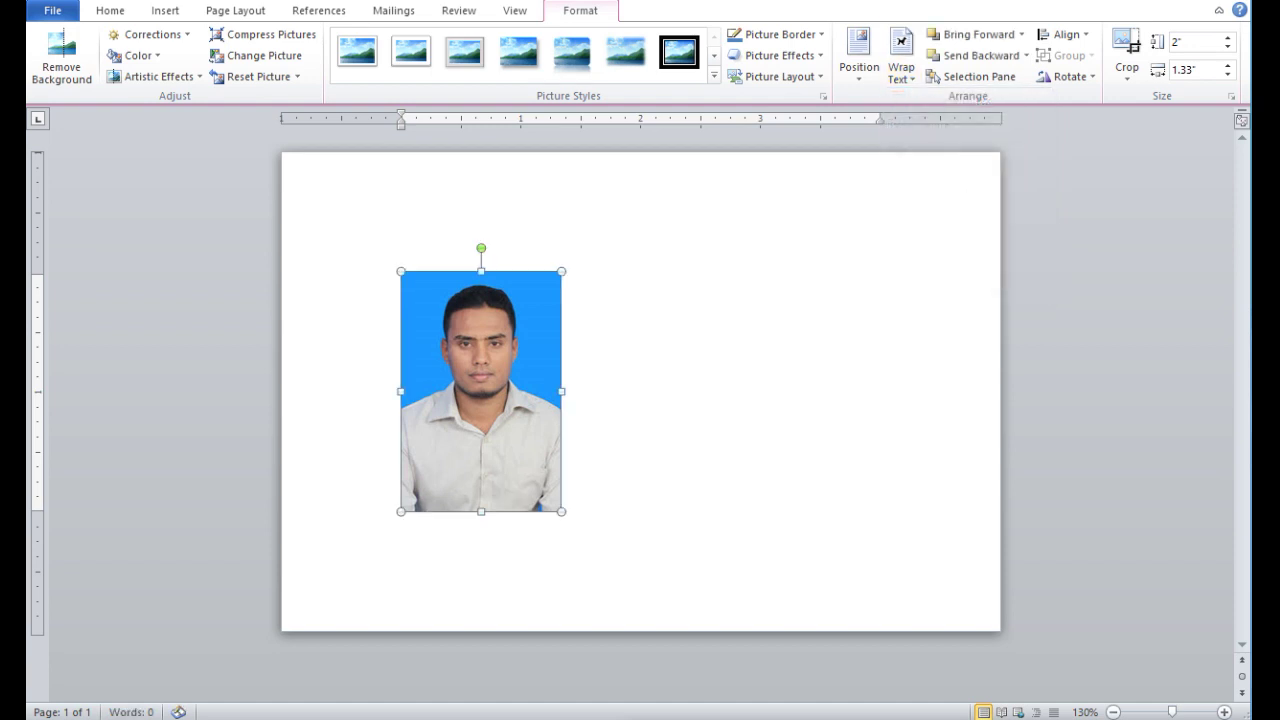
drag(464, 478, 464, 428)
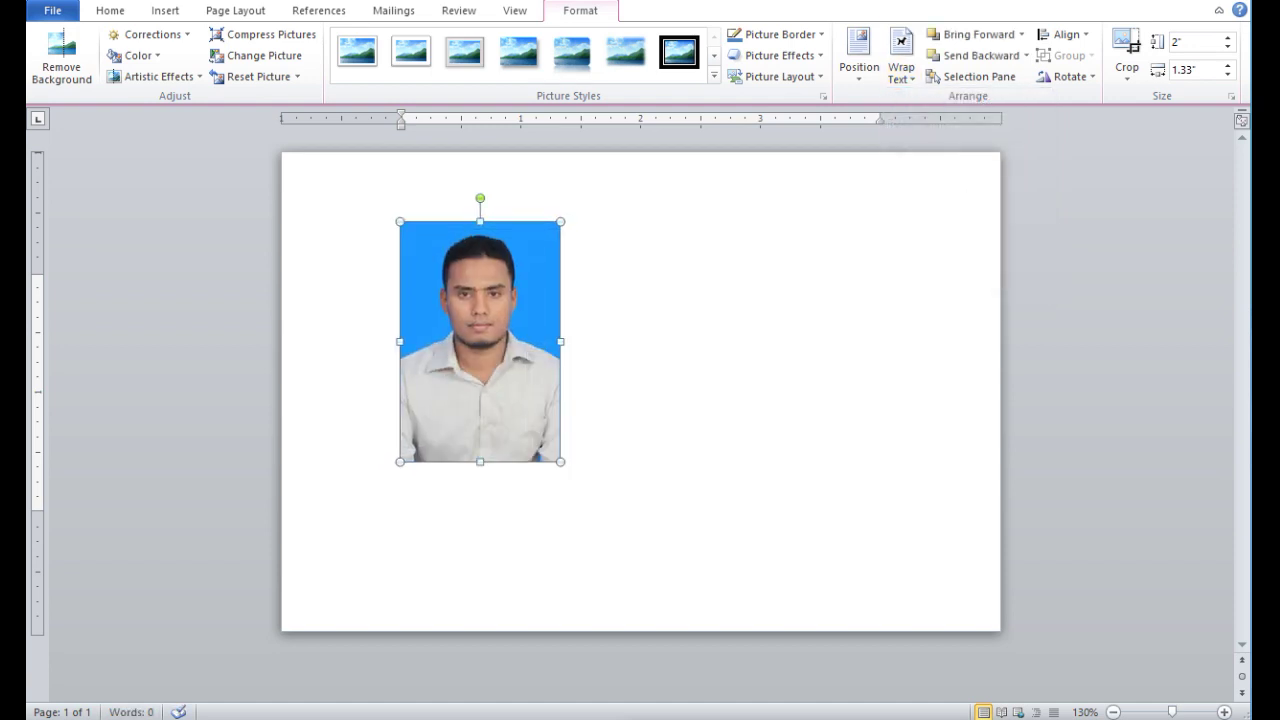
Start background removal on the photo and shift the selection frame up to cover the whole head.
click(62, 57)
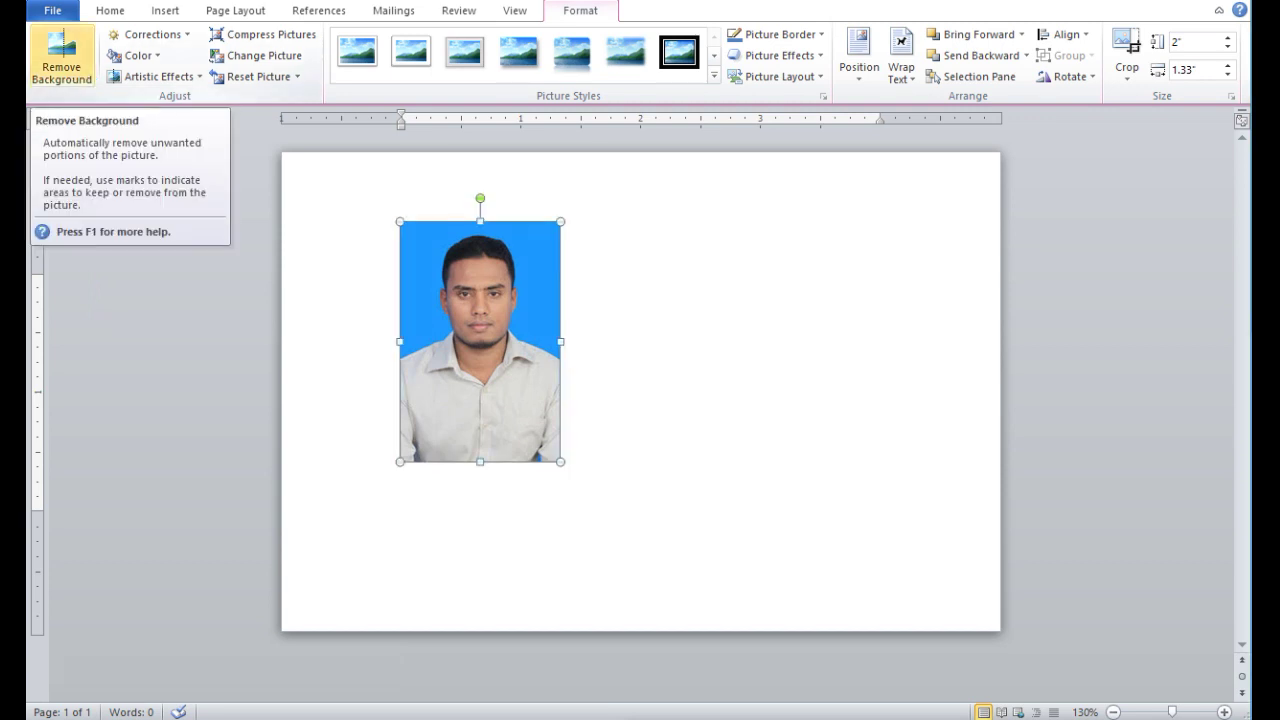
click(61, 55)
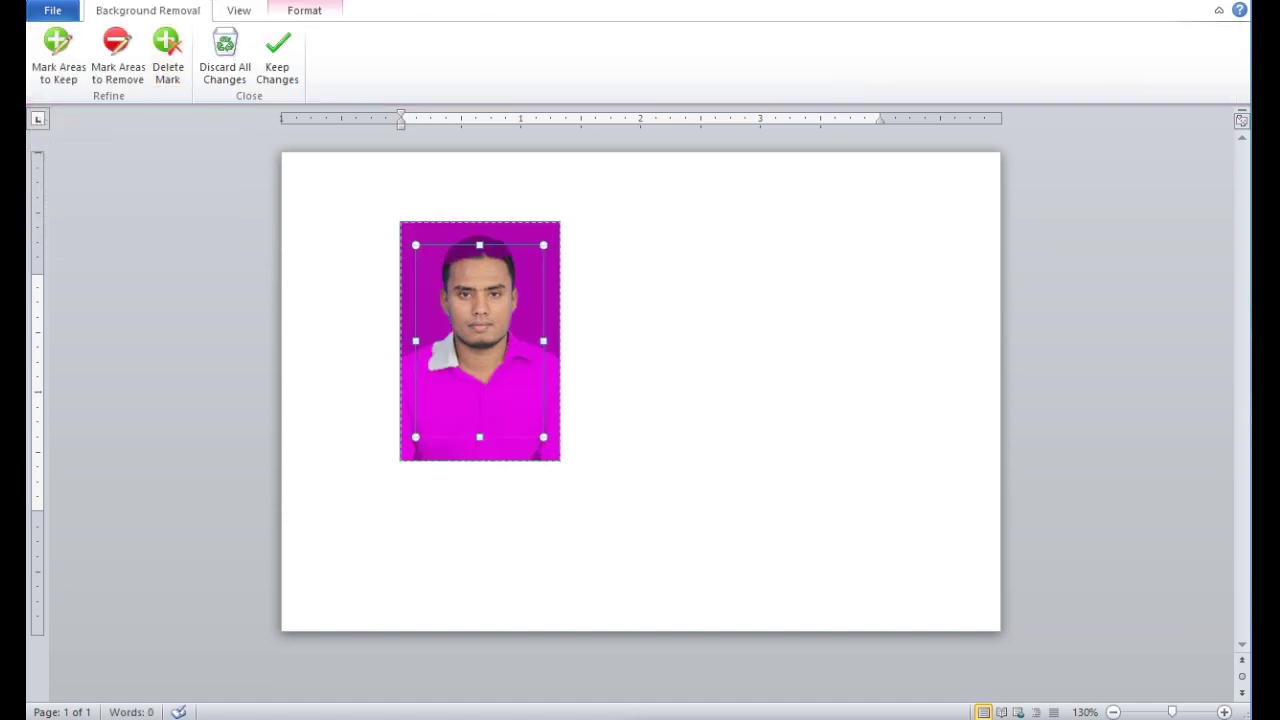
drag(480, 341, 482, 326)
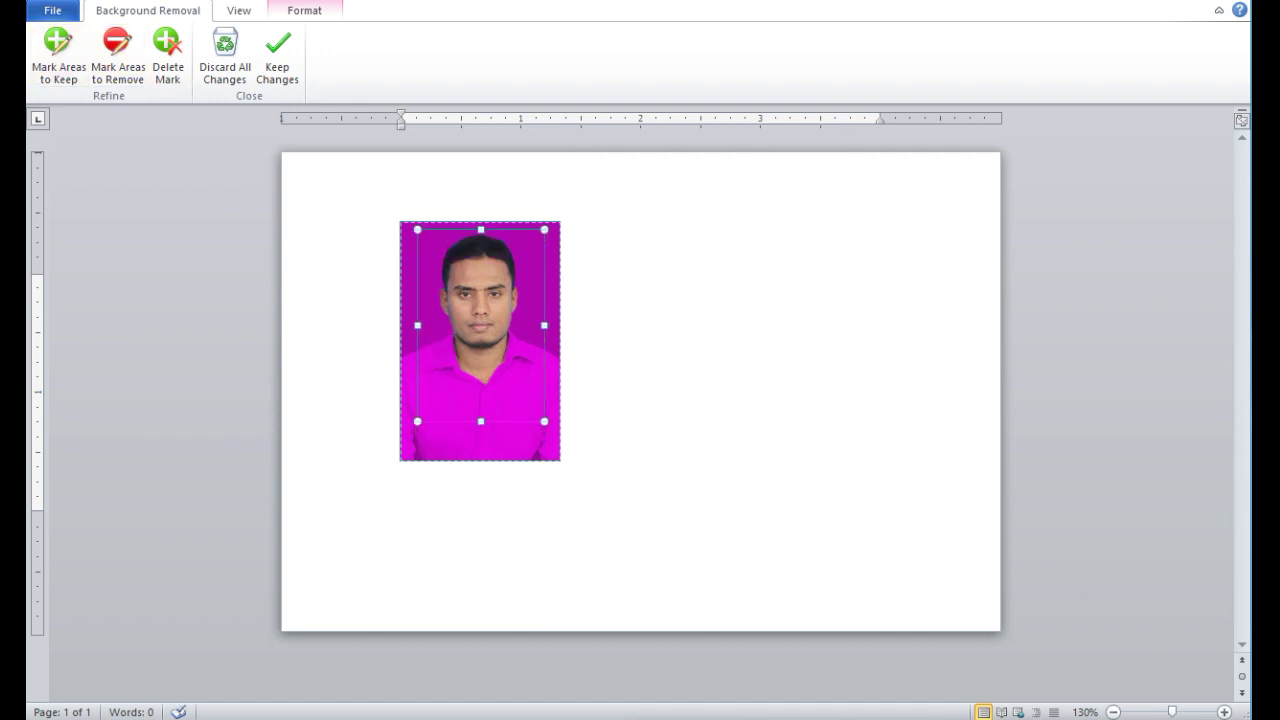
click(277, 56)
click(277, 57)
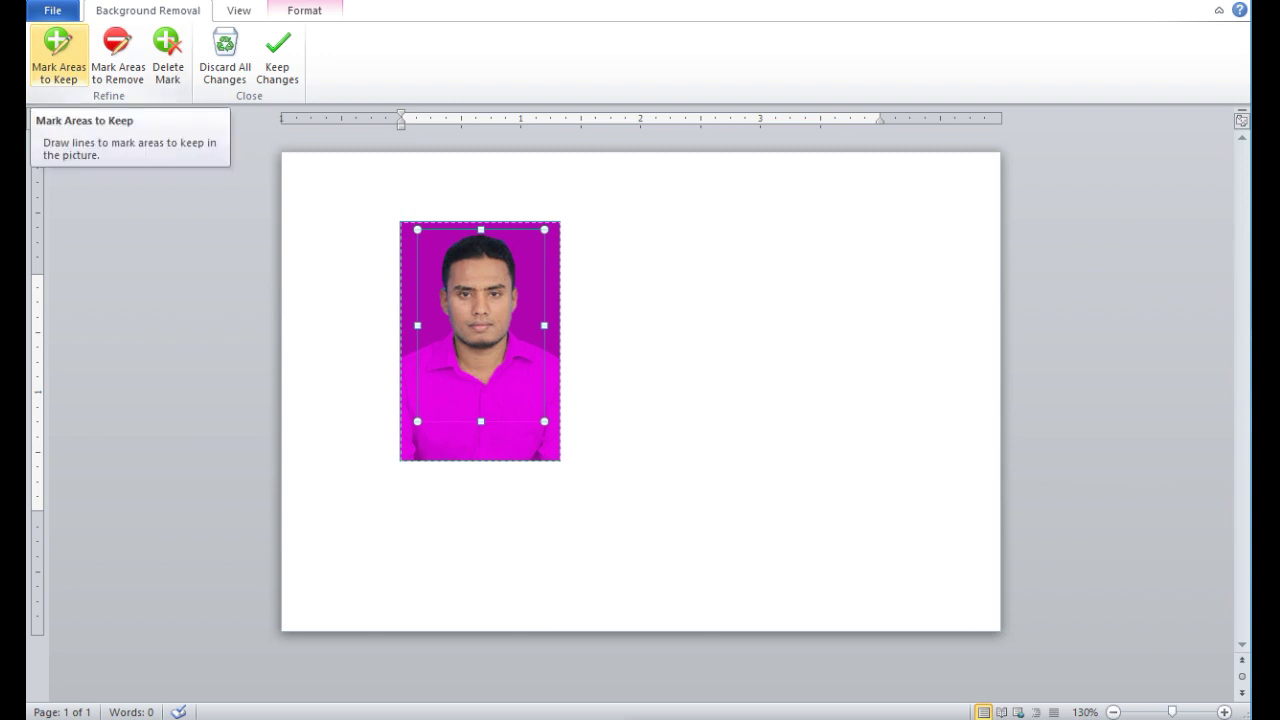
Mark the collar, shoulders, shirt front and sleeves as areas to keep, then apply the background removal.
click(58, 55)
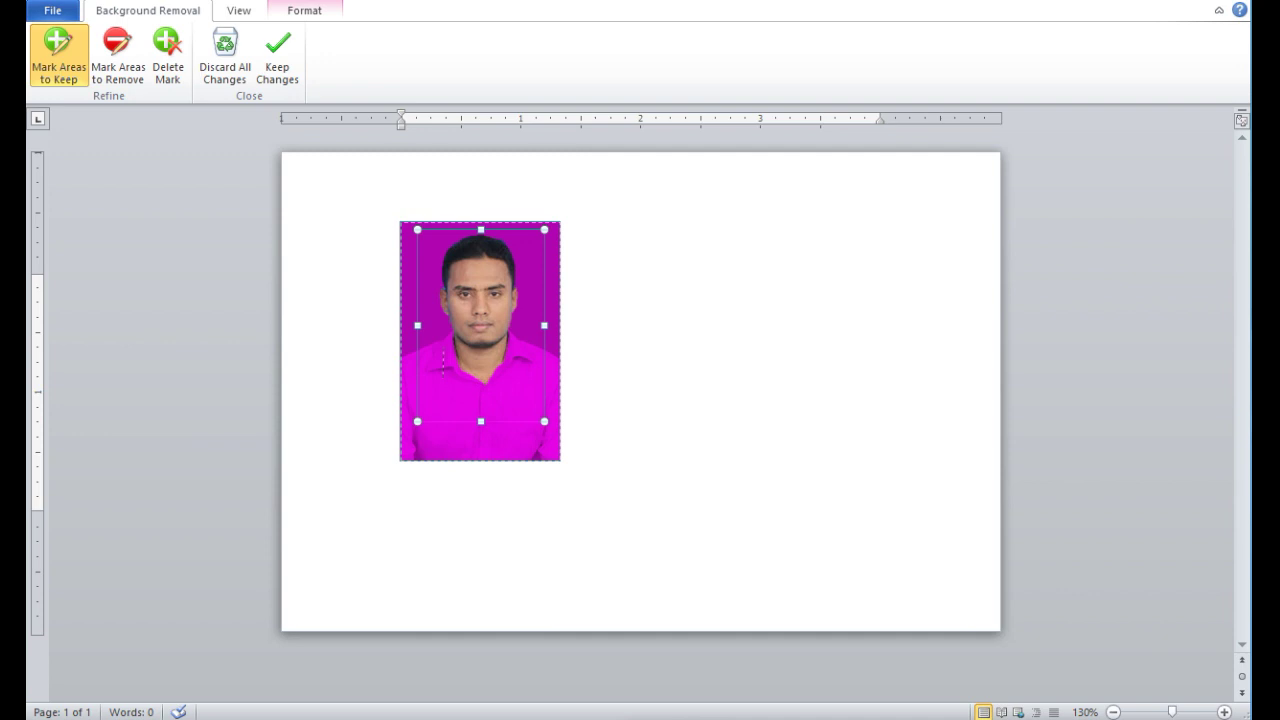
drag(443, 388, 446, 398)
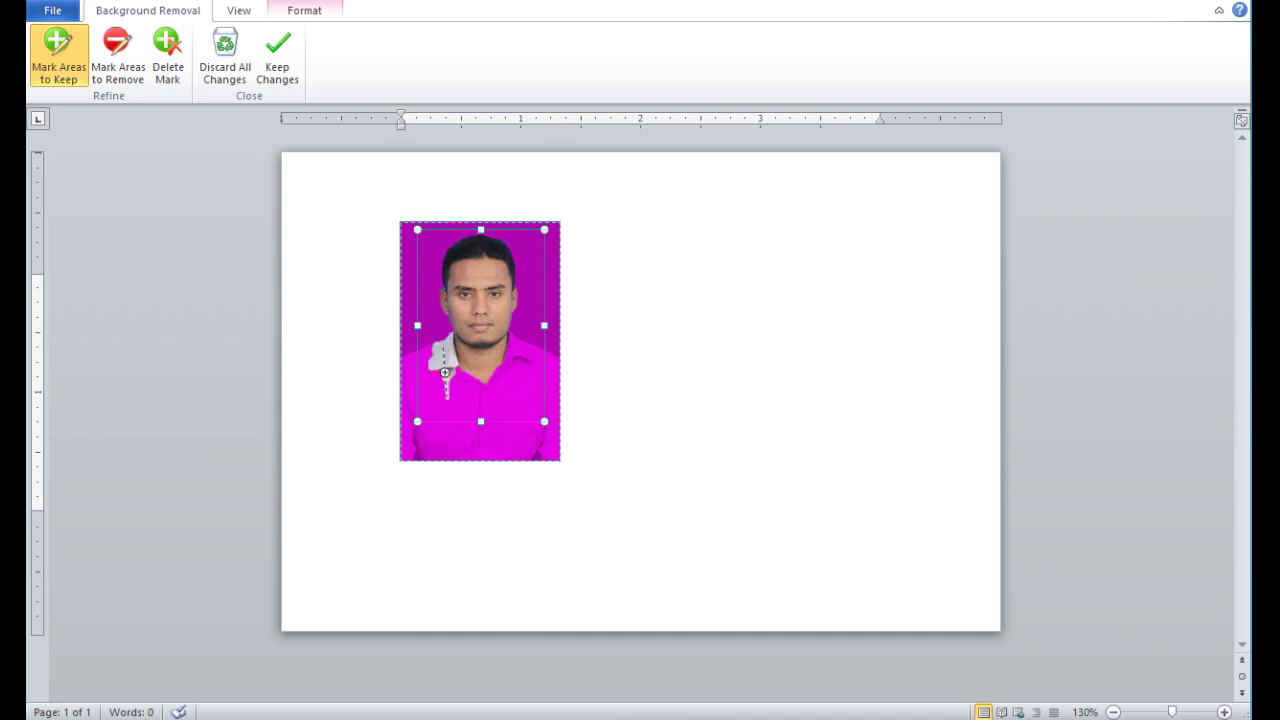
click(422, 361)
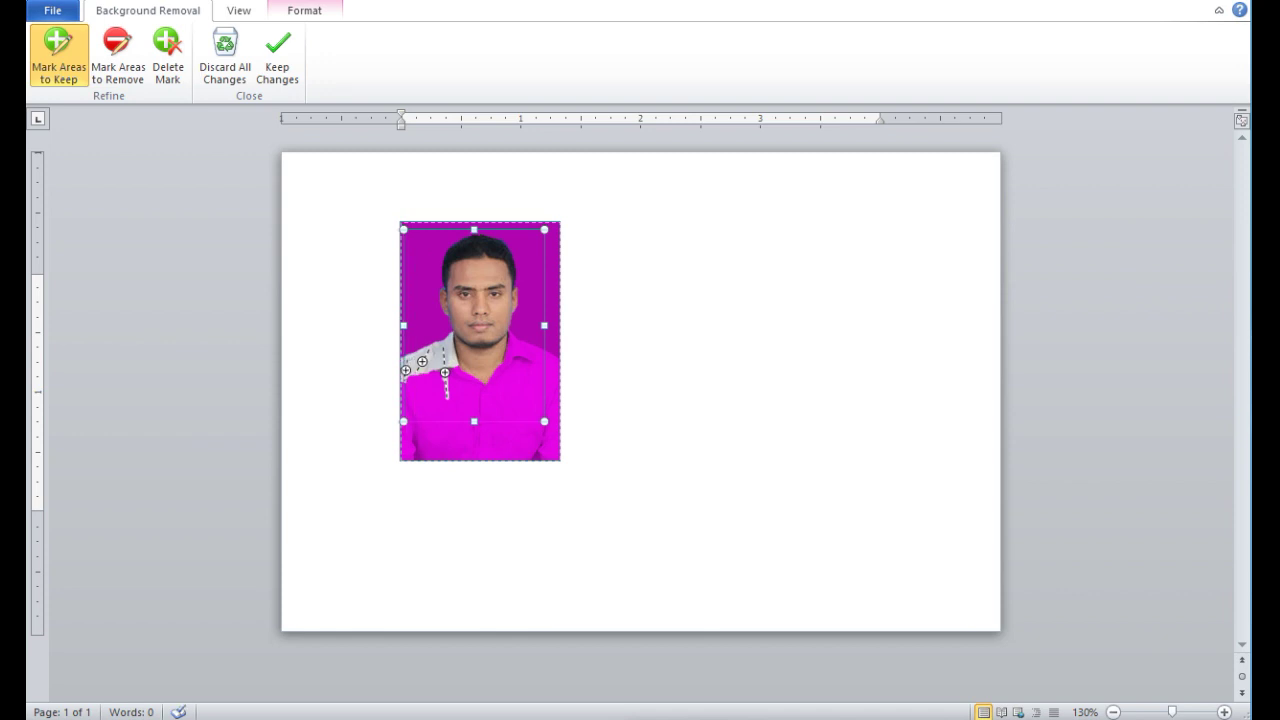
mouse_move(420, 377)
mouse_down()
mouse_move(425, 412)
mouse_move(487, 406)
mouse_up()
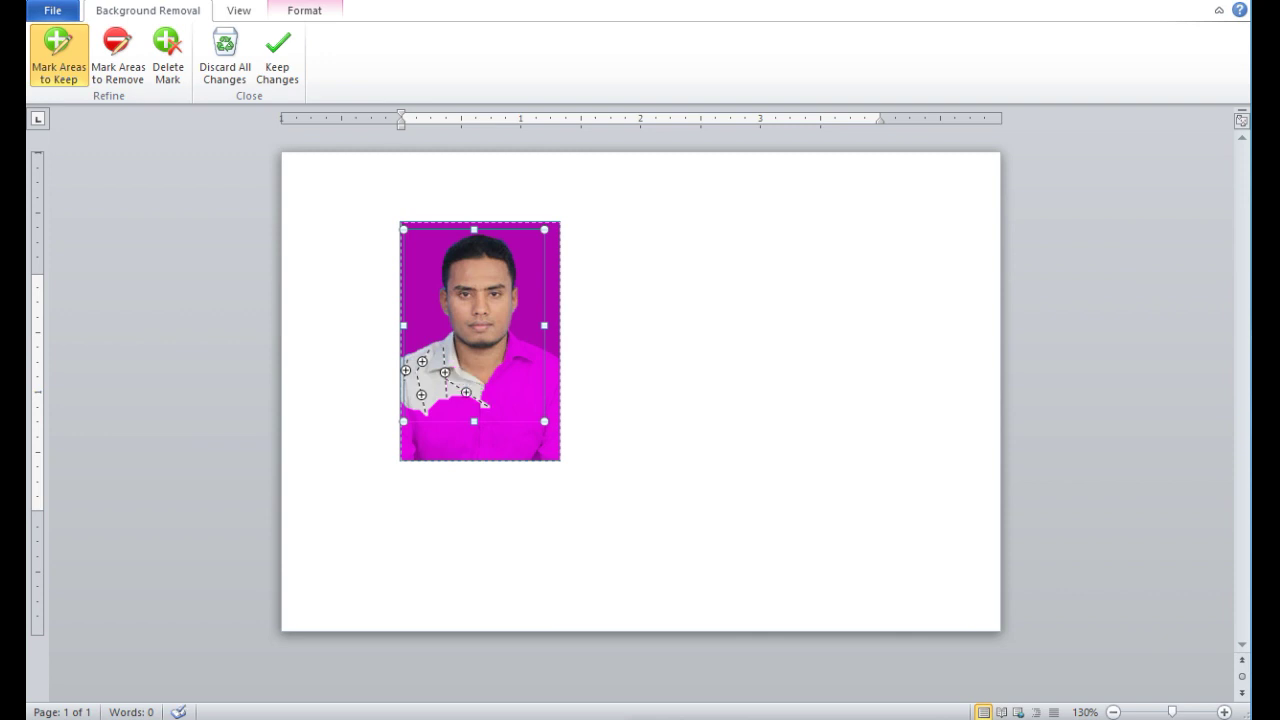
drag(510, 404, 512, 407)
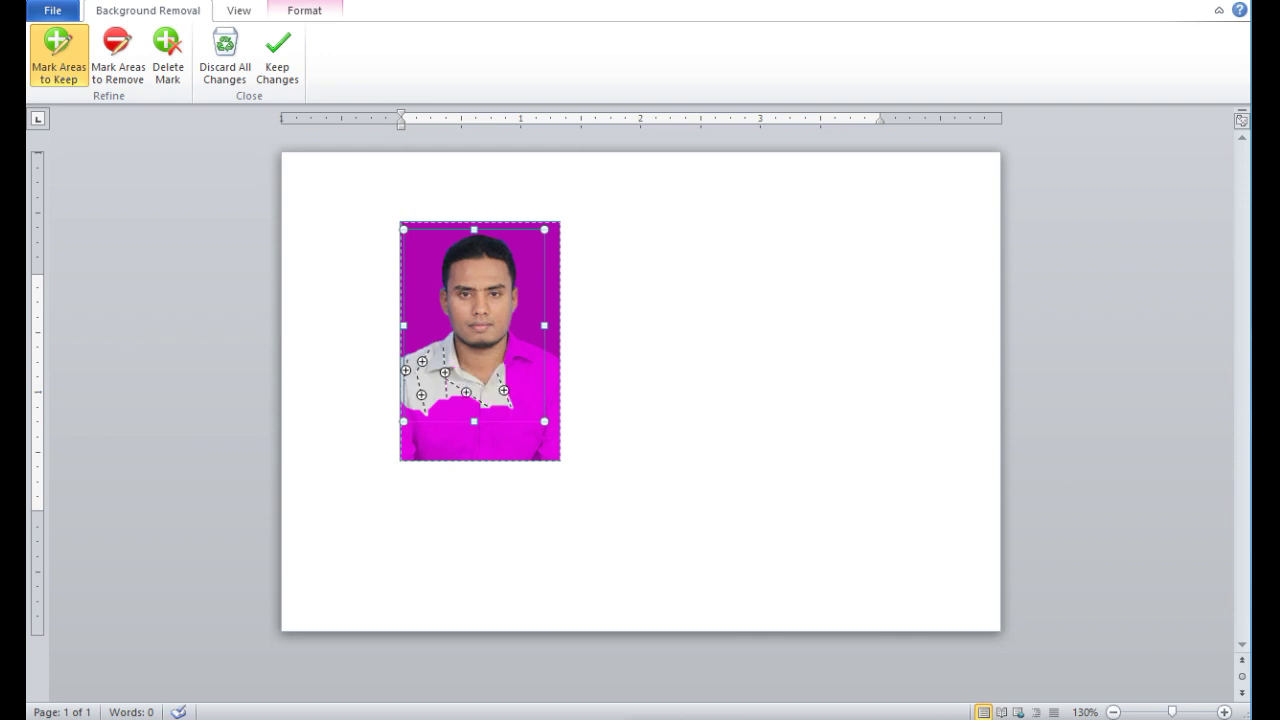
drag(524, 359, 532, 384)
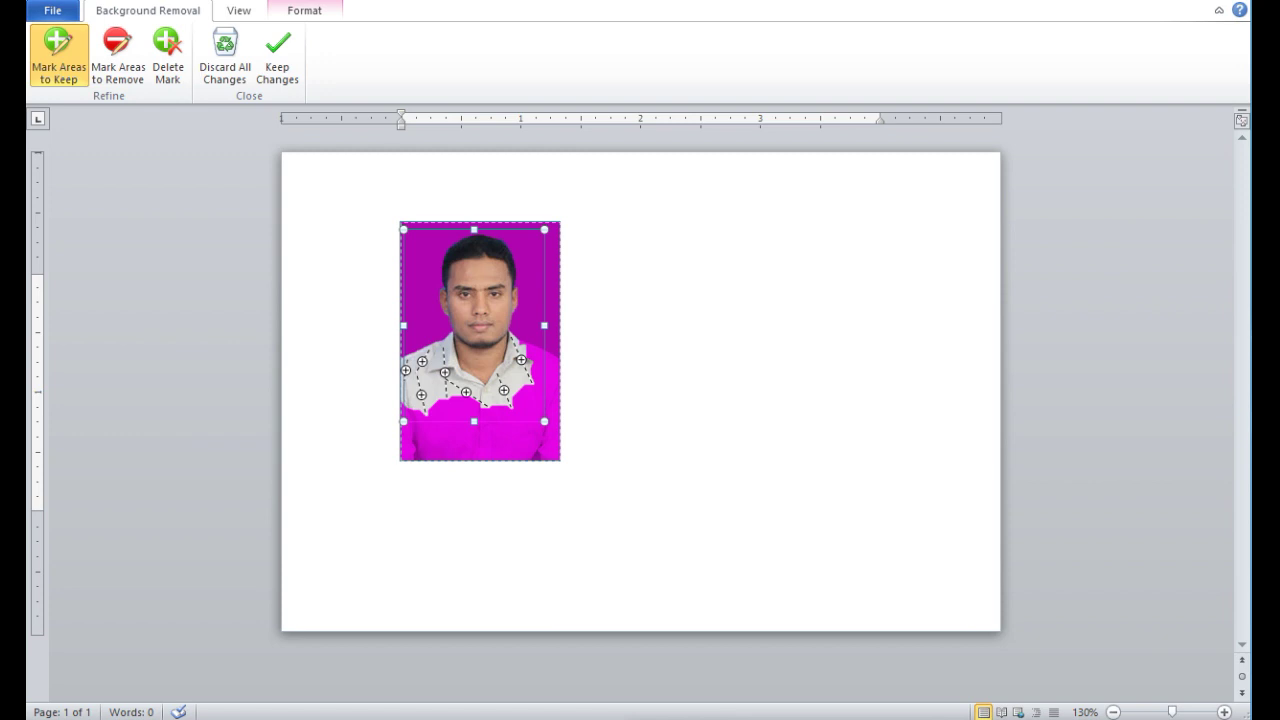
drag(536, 350, 549, 378)
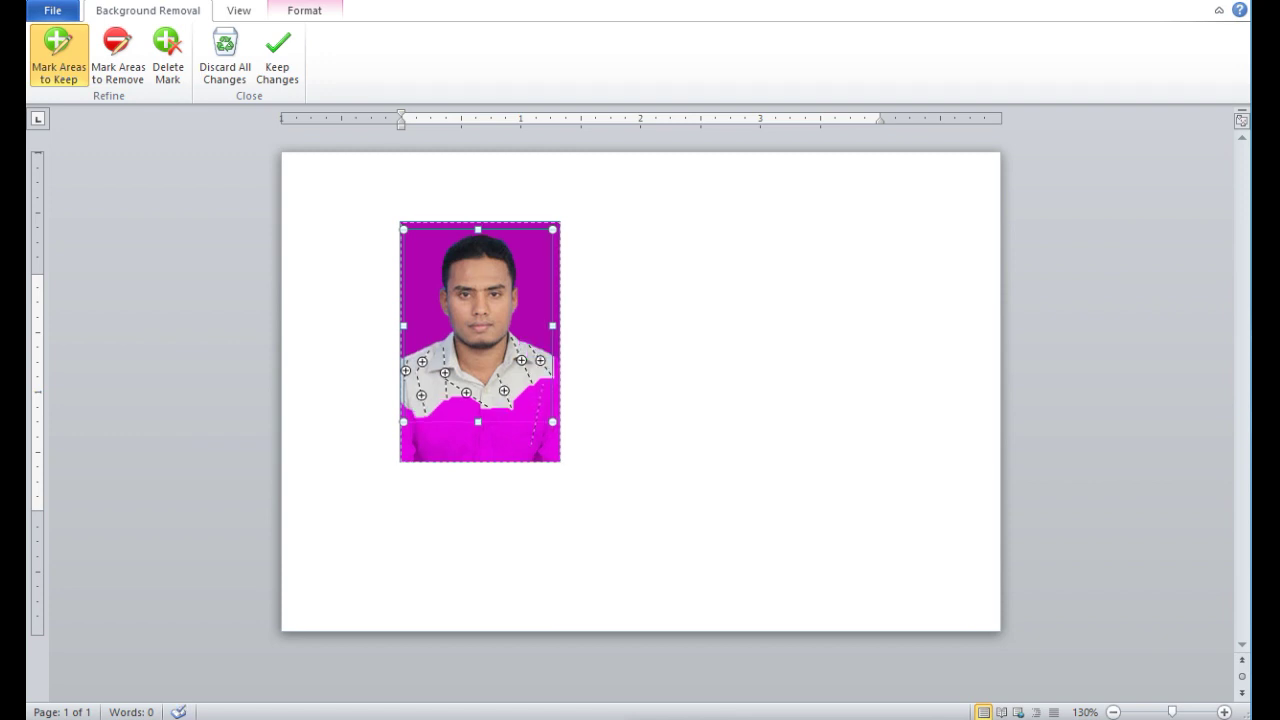
drag(543, 386, 530, 444)
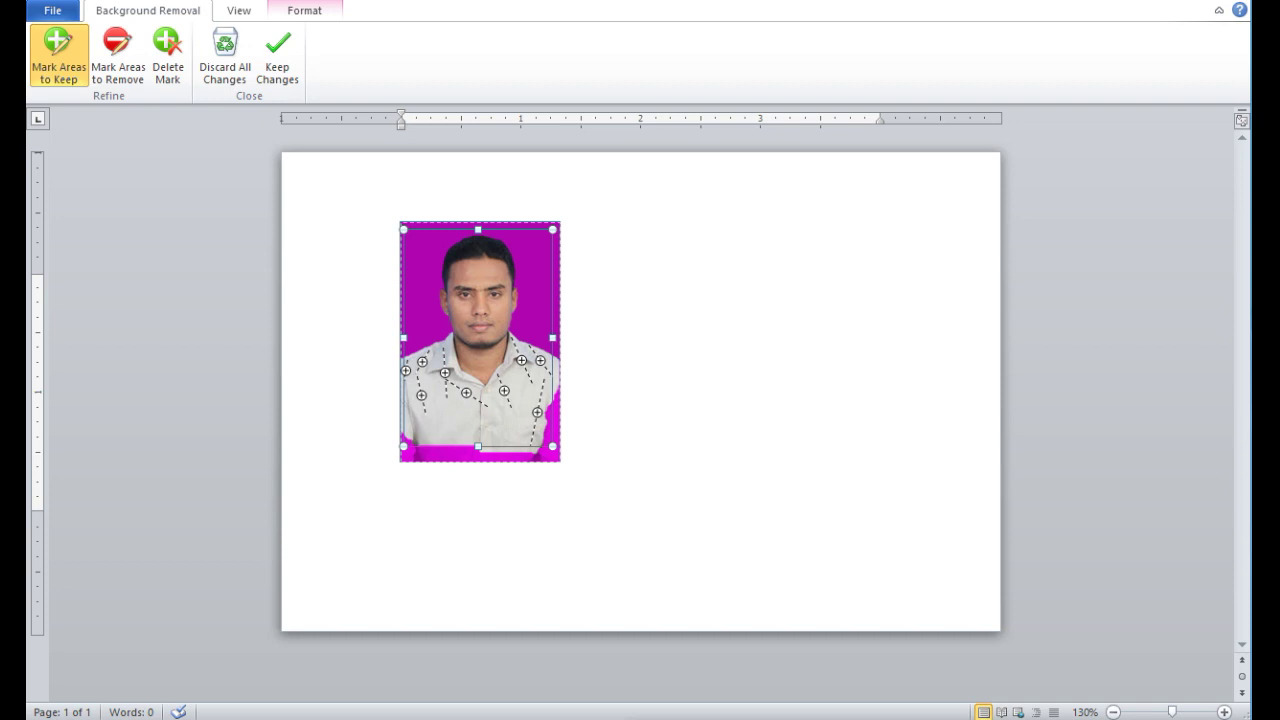
drag(557, 395, 554, 443)
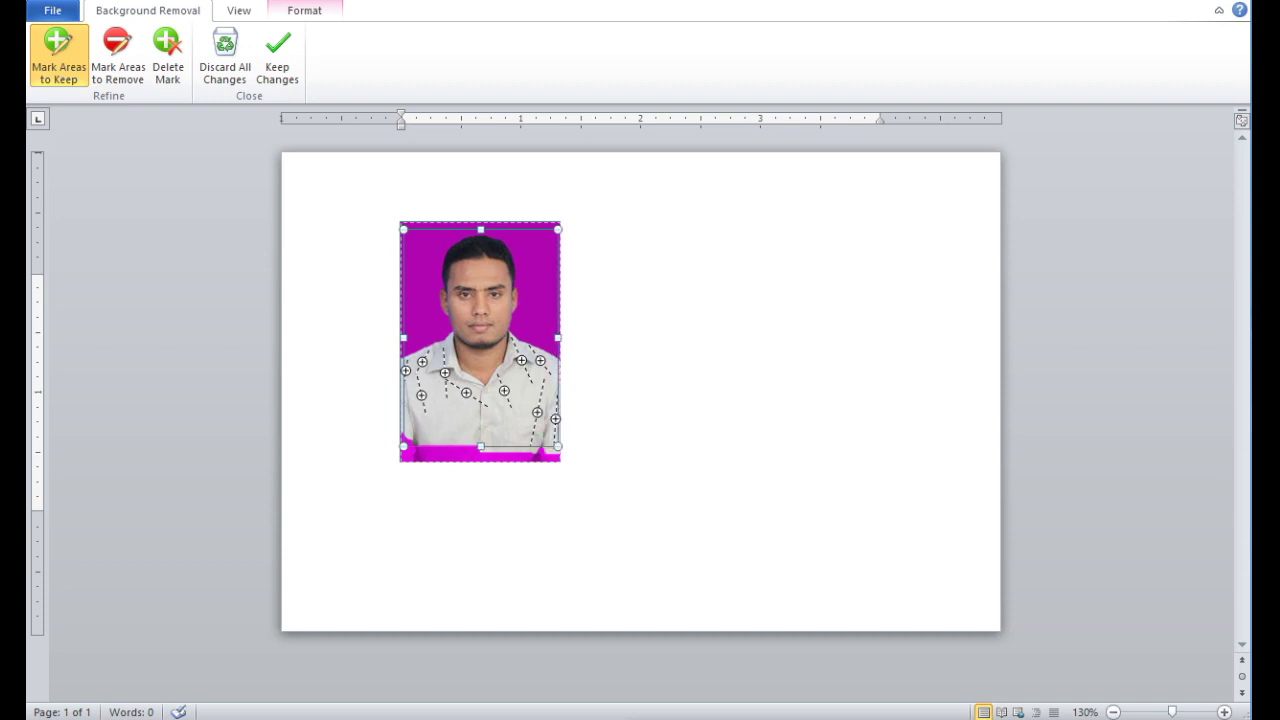
drag(410, 440, 417, 453)
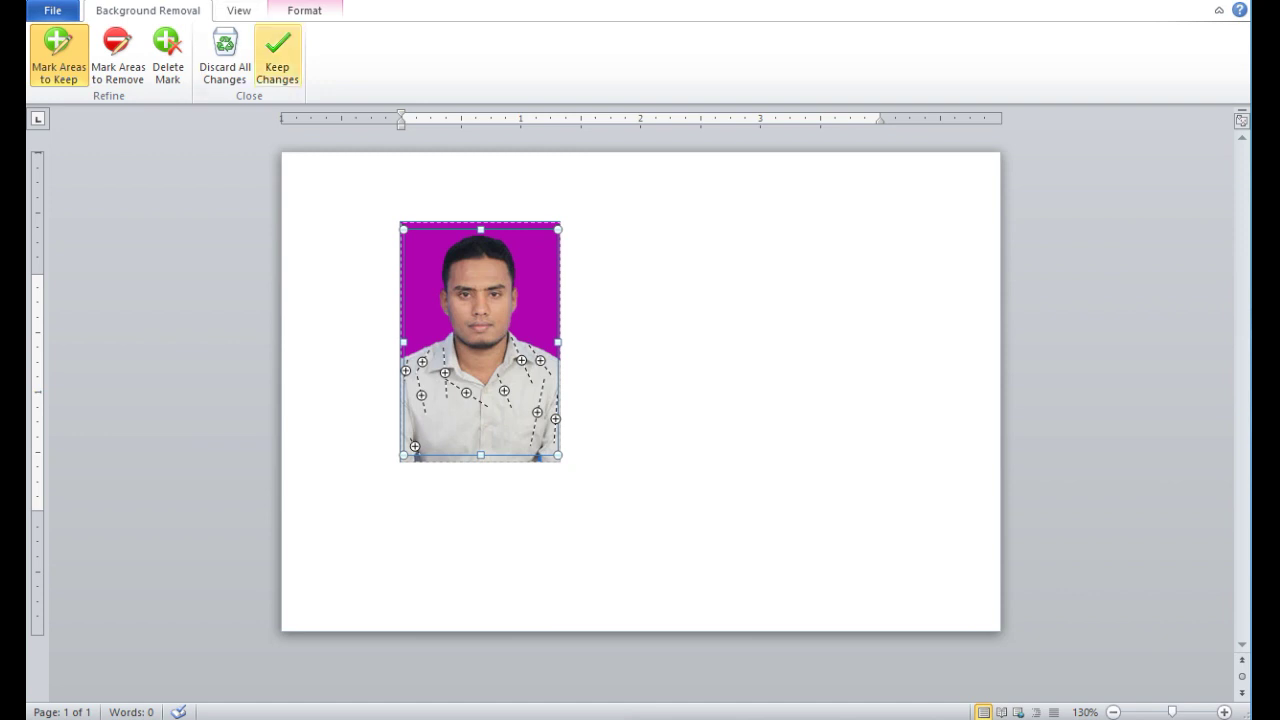
click(277, 60)
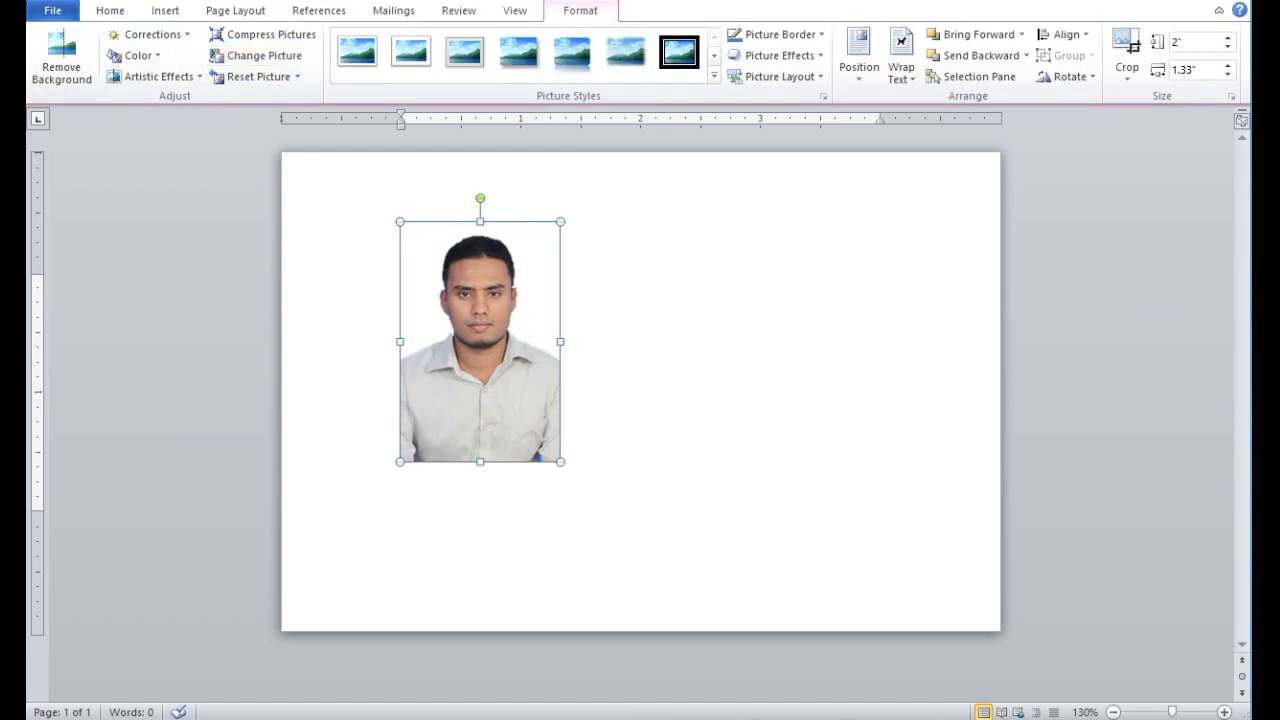
click(690, 370)
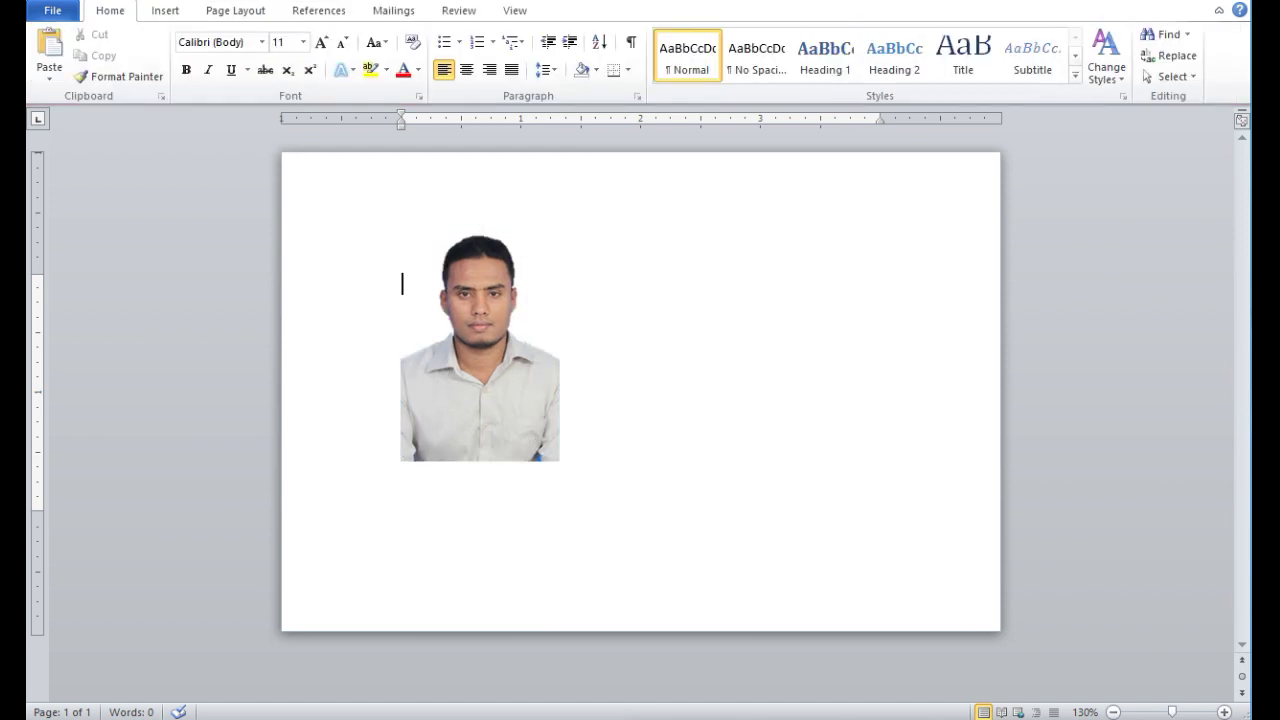
Insert "passport photo" from the Desktop again and move the background-free photo to the right of the new copy.
click(165, 10)
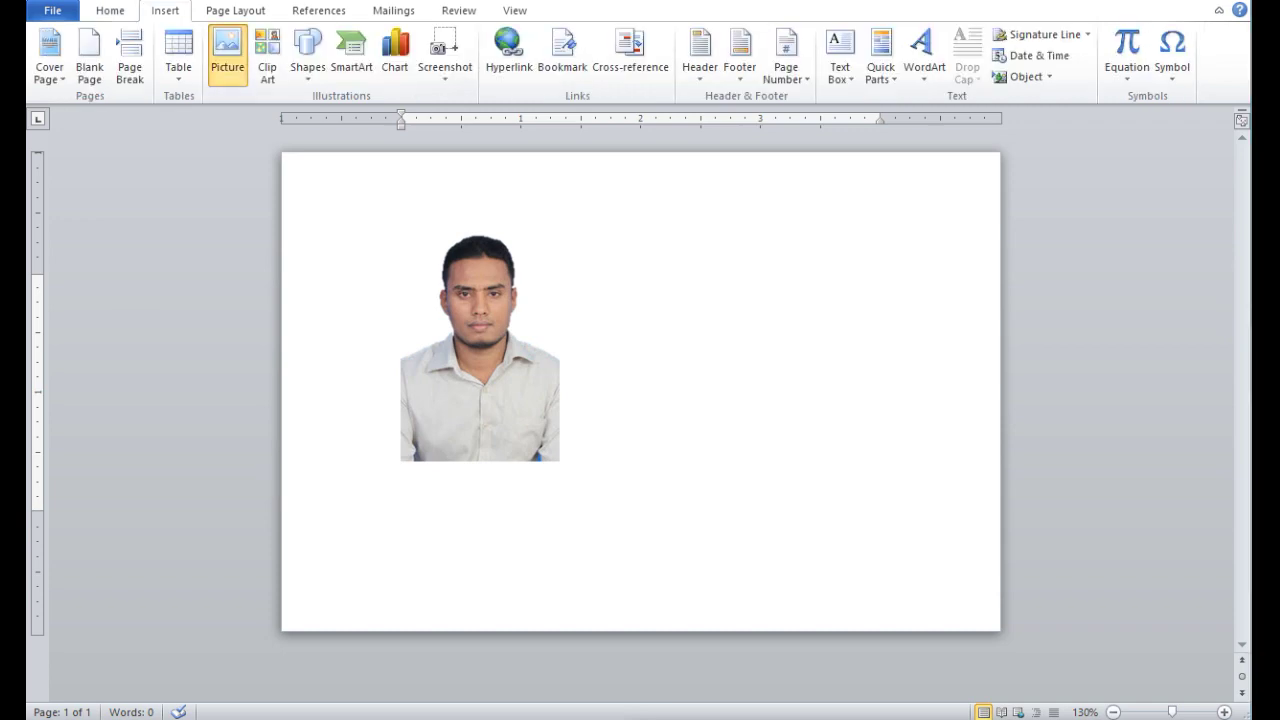
click(227, 55)
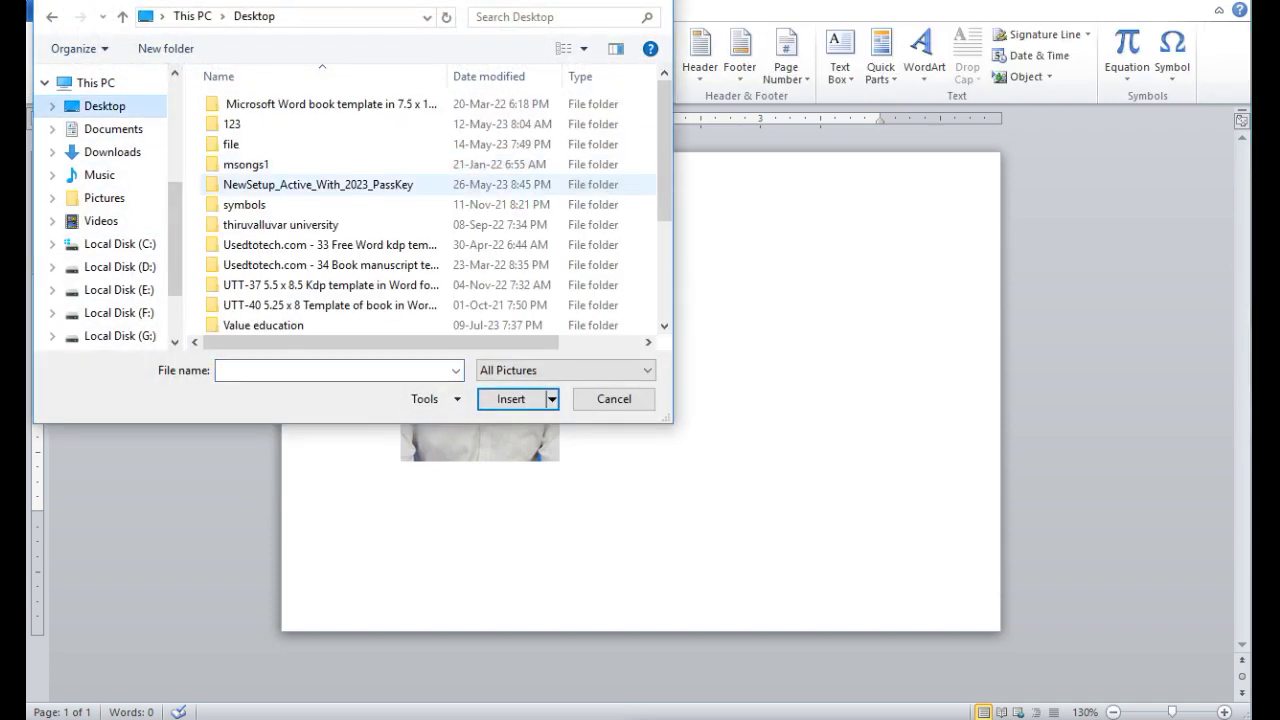
scroll(300, 188, down, 3)
click(270, 324)
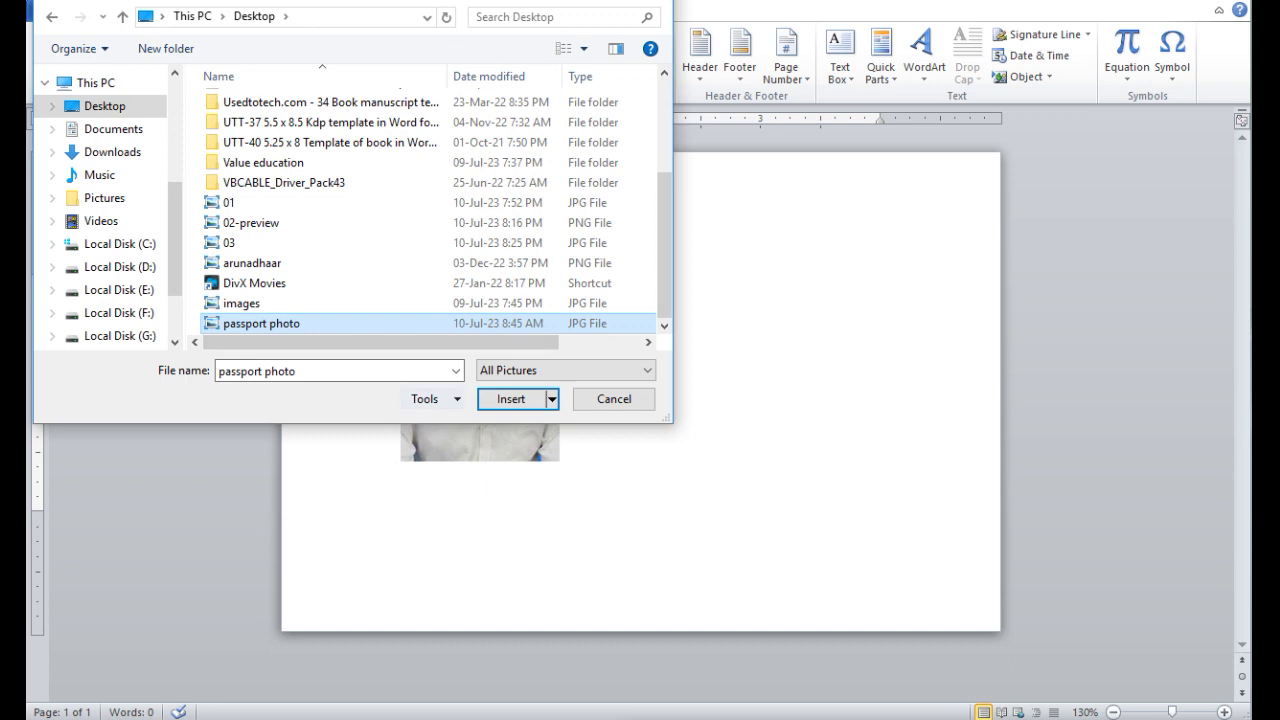
click(511, 399)
drag(480, 330, 659, 380)
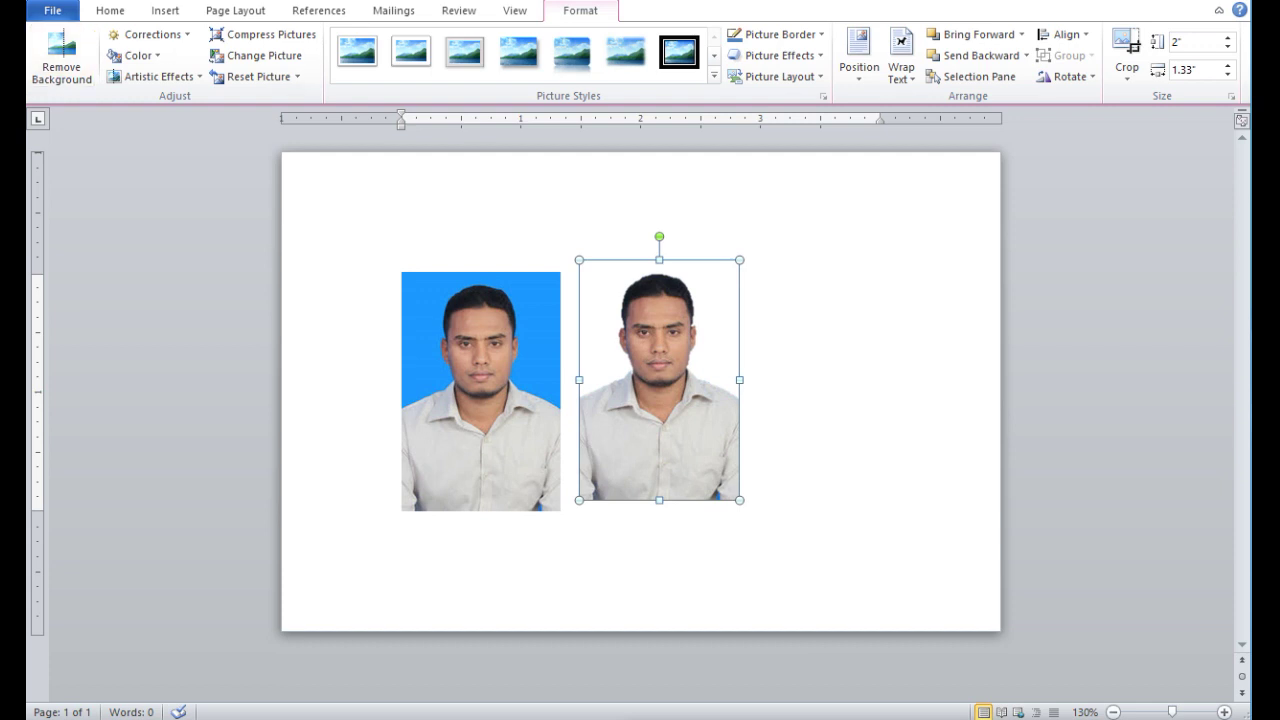
Cut the blue-background photo from the page and move the background-free portrait toward the page's upper-left area.
click(481, 391)
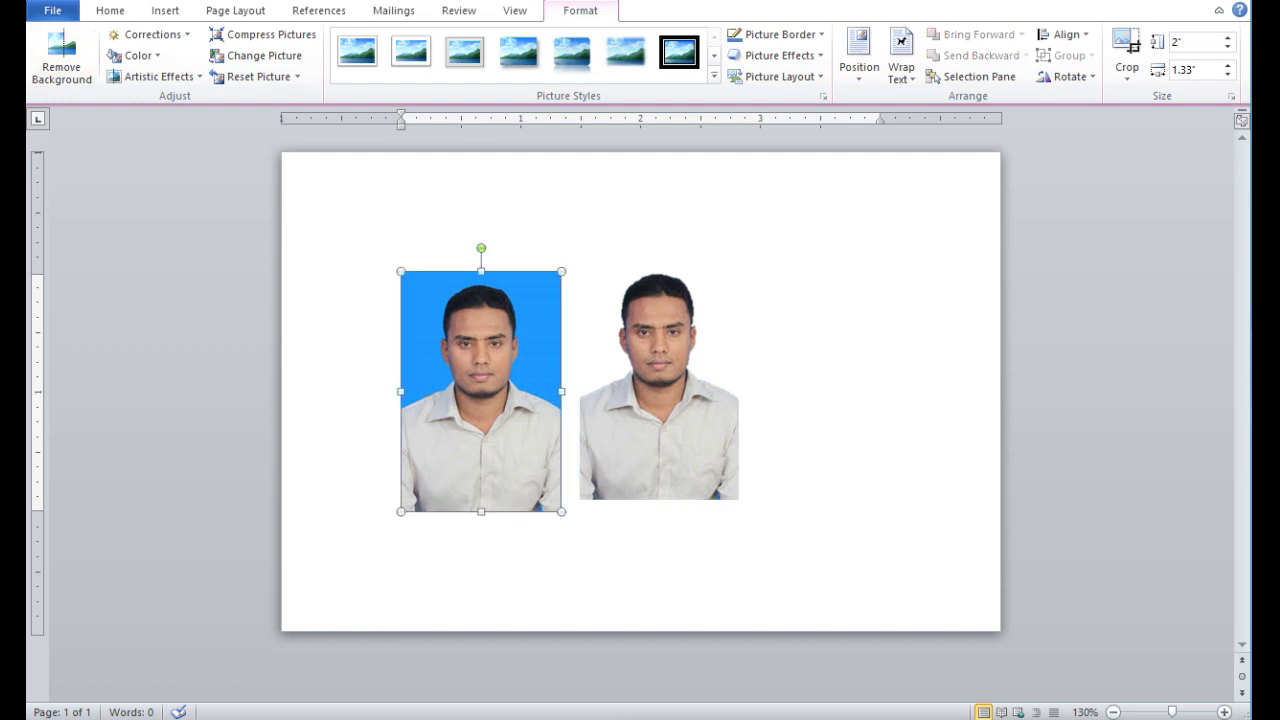
right_click(495, 387)
click(537, 402)
drag(645, 390, 436, 328)
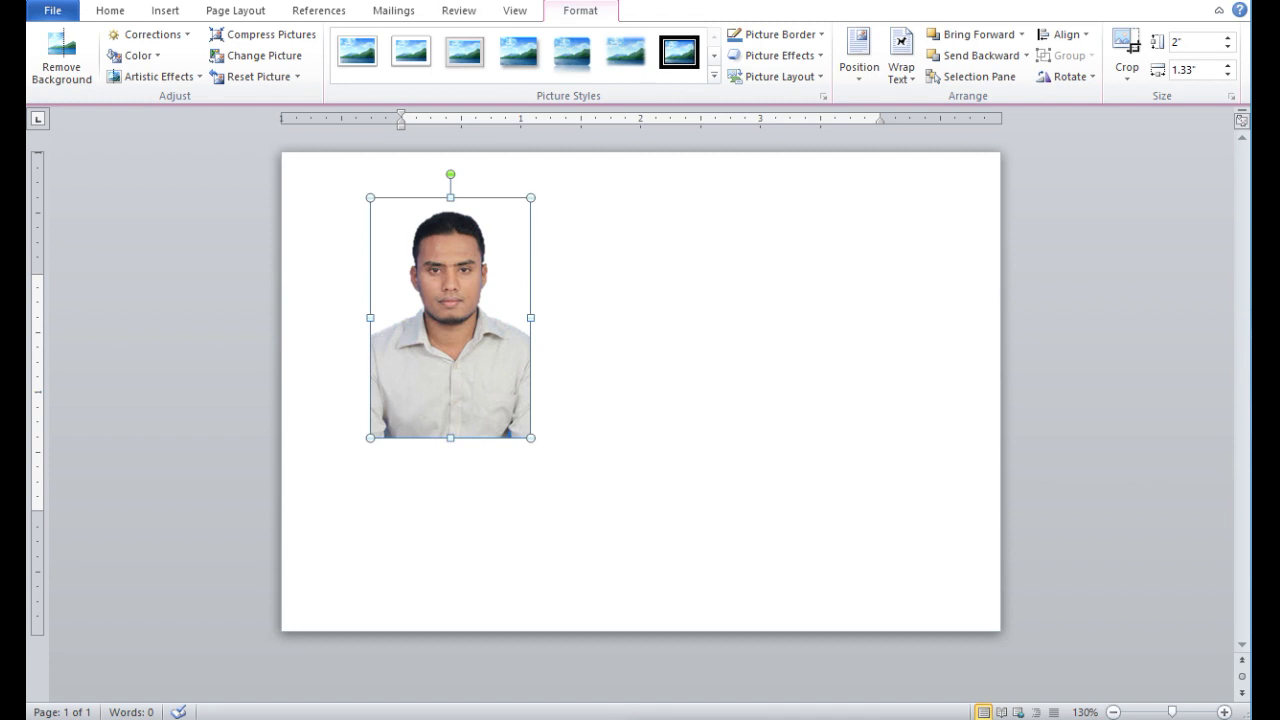
Insert the suit-and-tie picture from the Desktop.
click(110, 10)
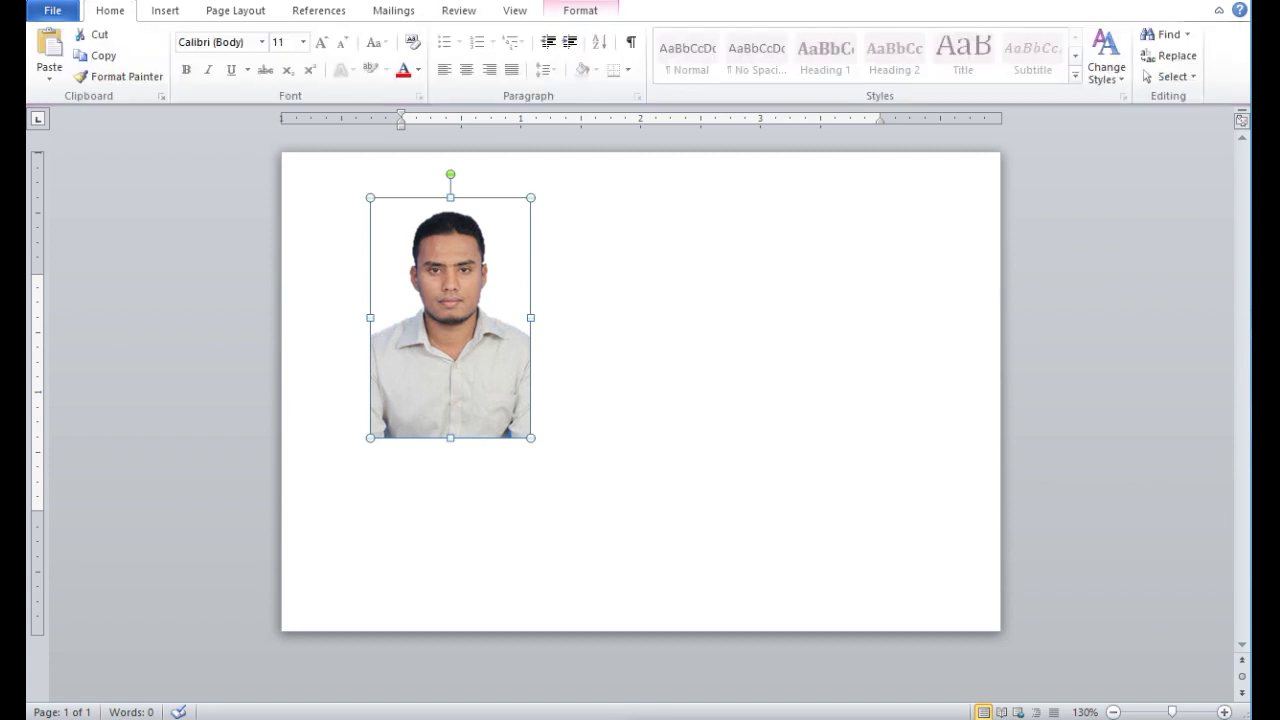
click(165, 10)
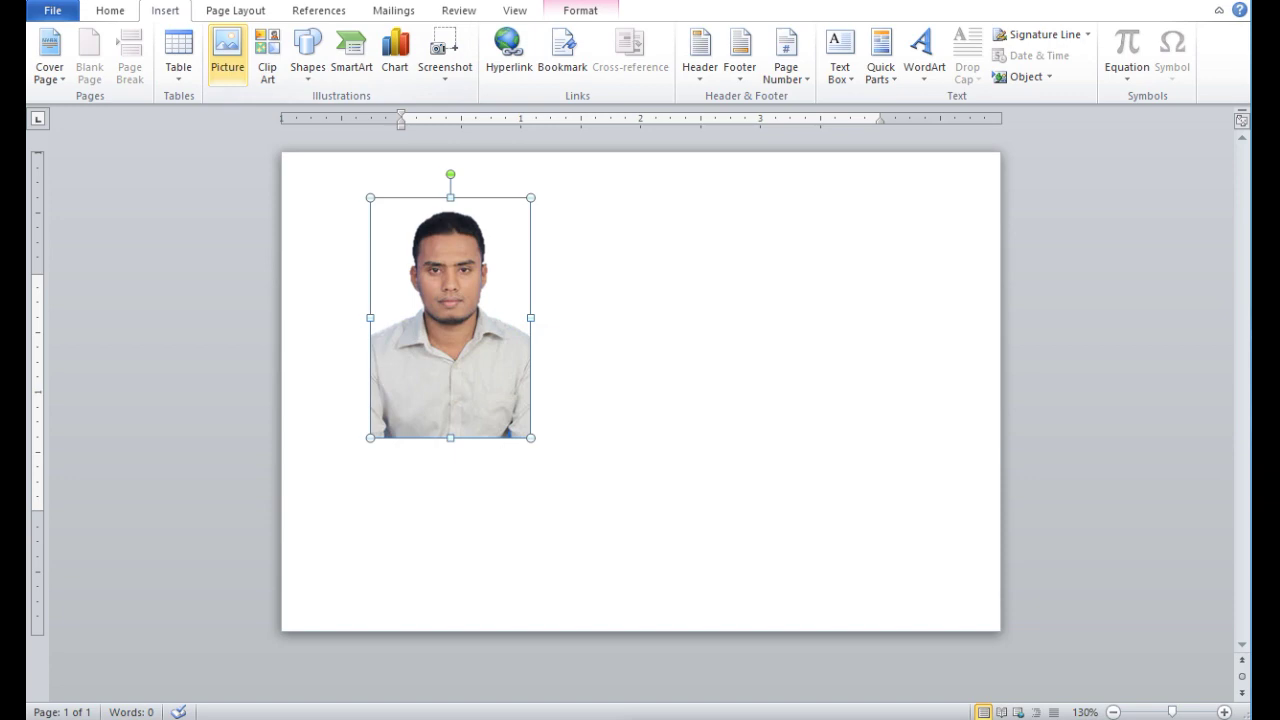
click(227, 55)
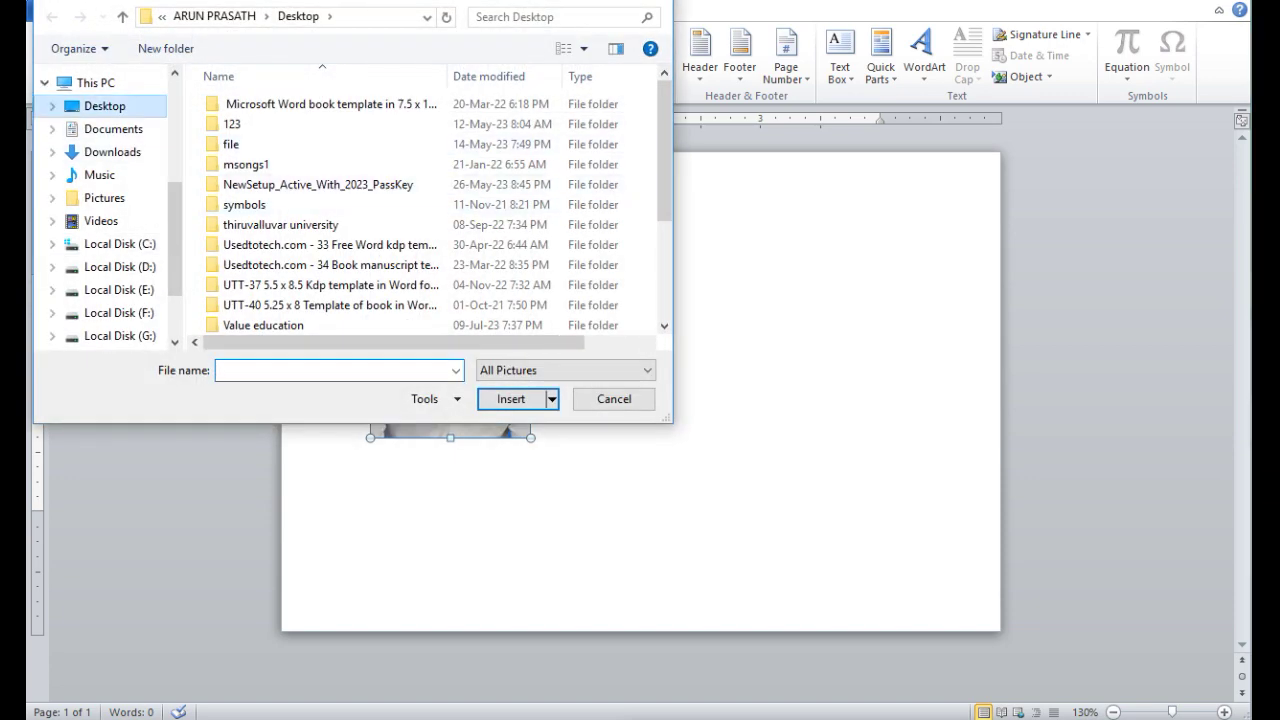
click(105, 106)
scroll(300, 163, down, 3)
click(255, 223)
key(Return)
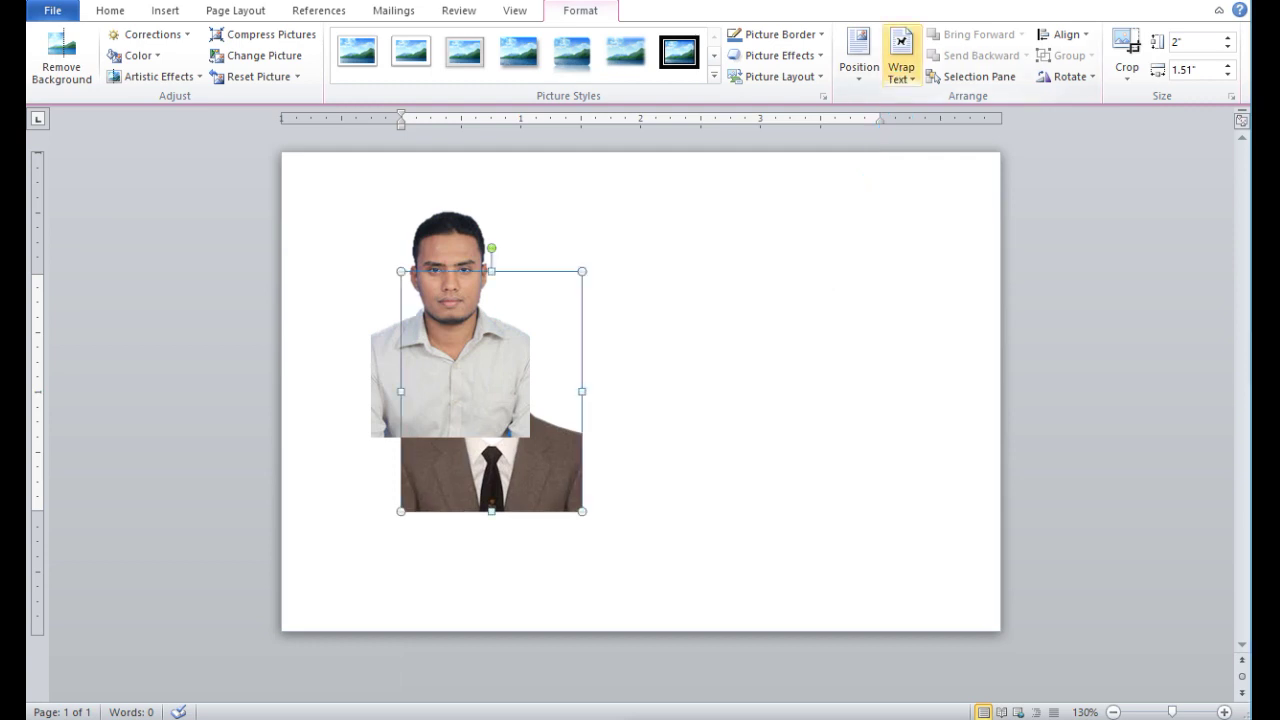
Set the suit picture's text wrapping to In Front of Text and move it over the portrait's lower part.
click(901, 67)
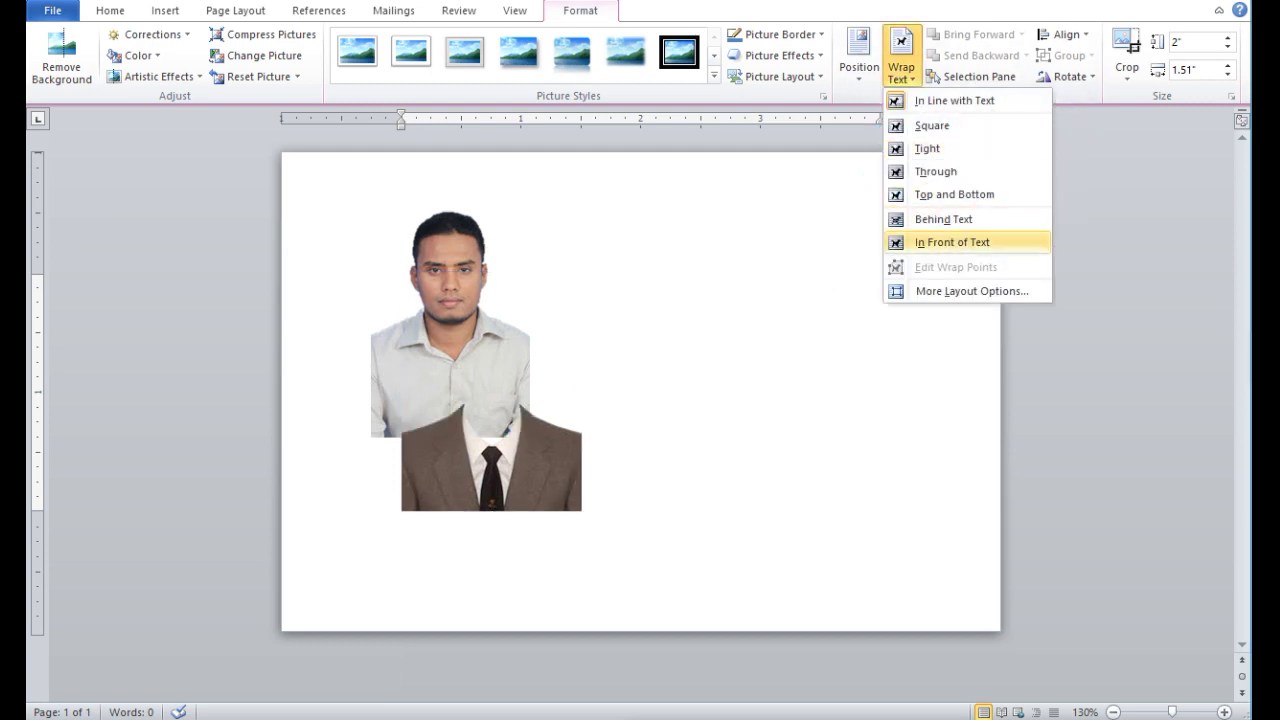
click(952, 242)
drag(491, 450, 454, 426)
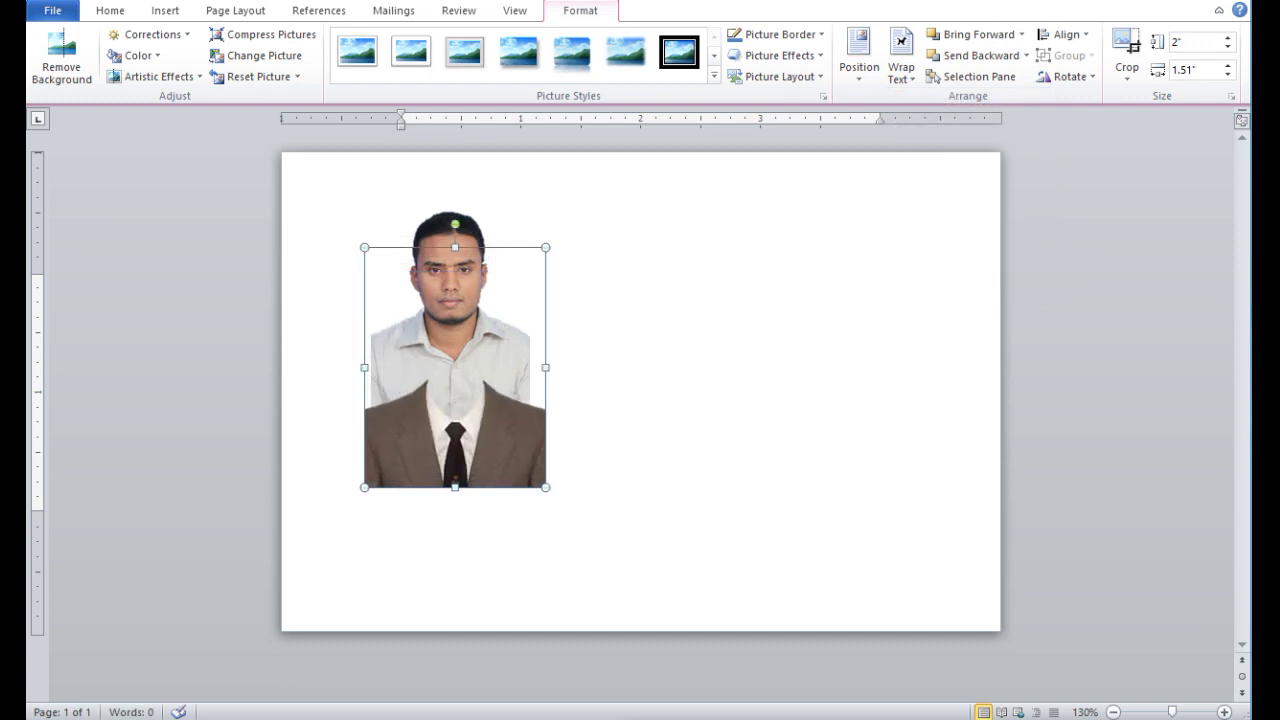
Crop the blank area above the suit and trim both sides to the portrait's edges, giving about 0.89" by 1.34".
right_click(477, 462)
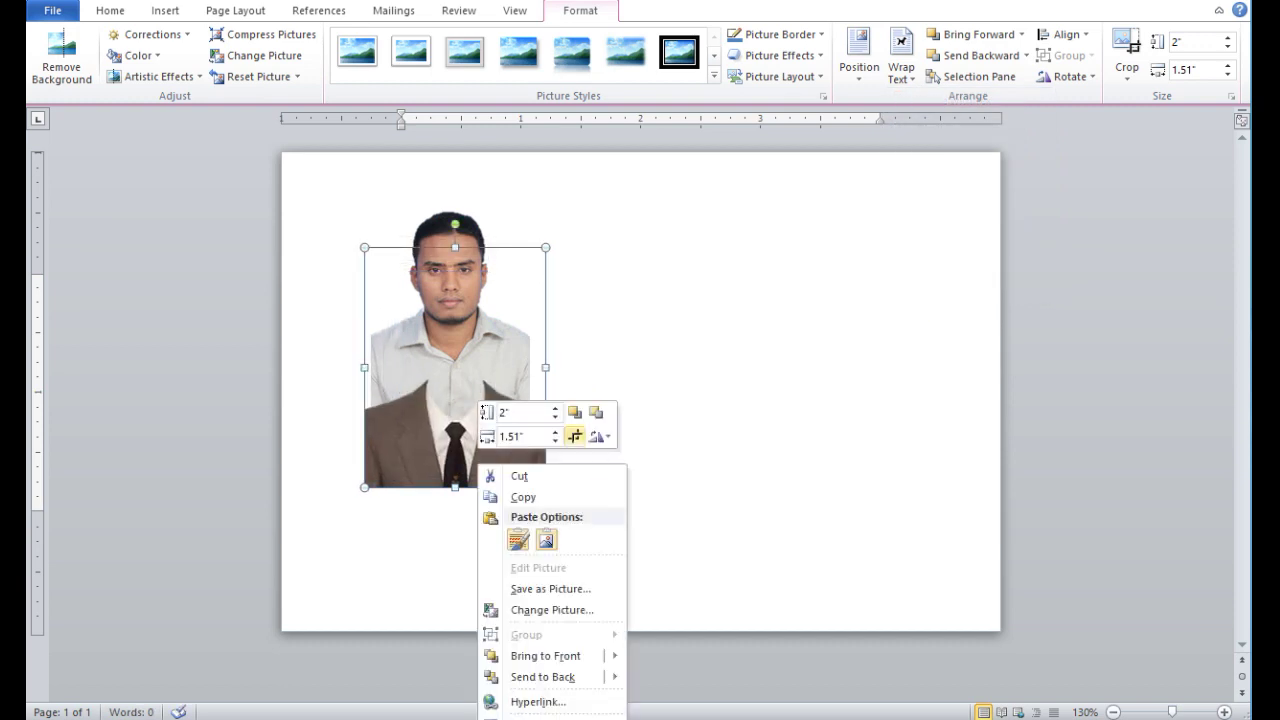
click(575, 436)
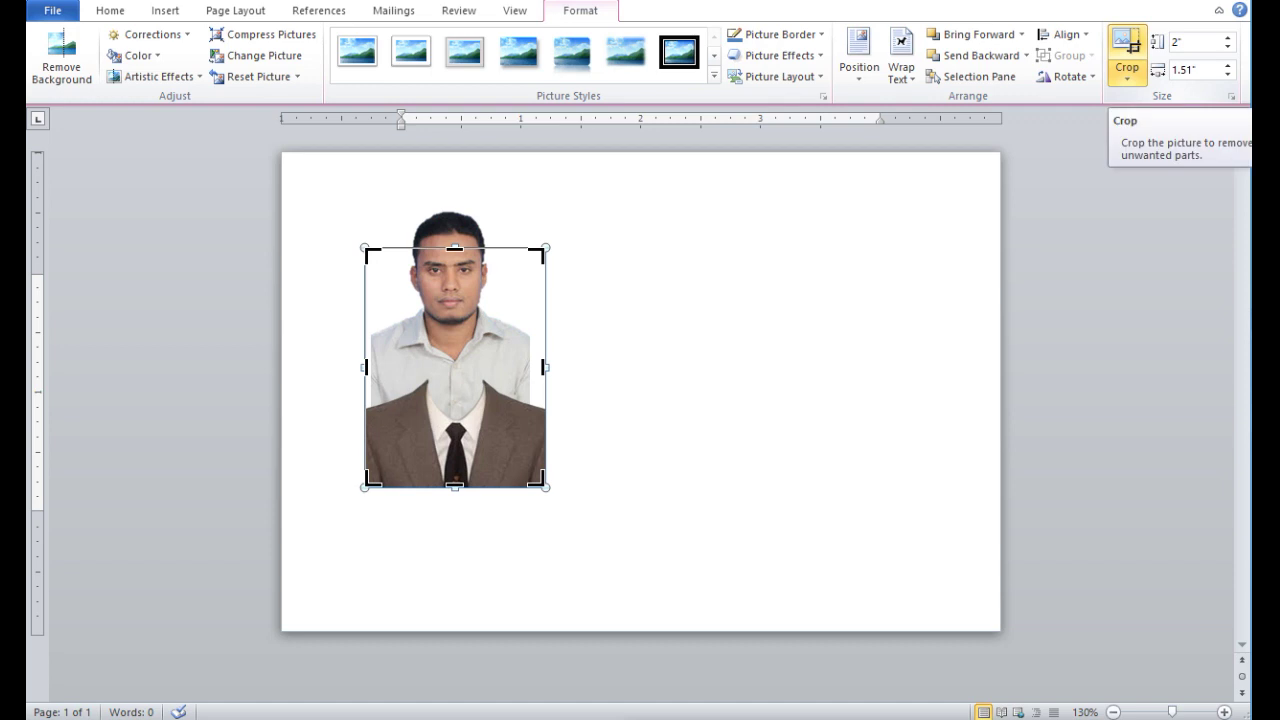
drag(455, 249, 455, 381)
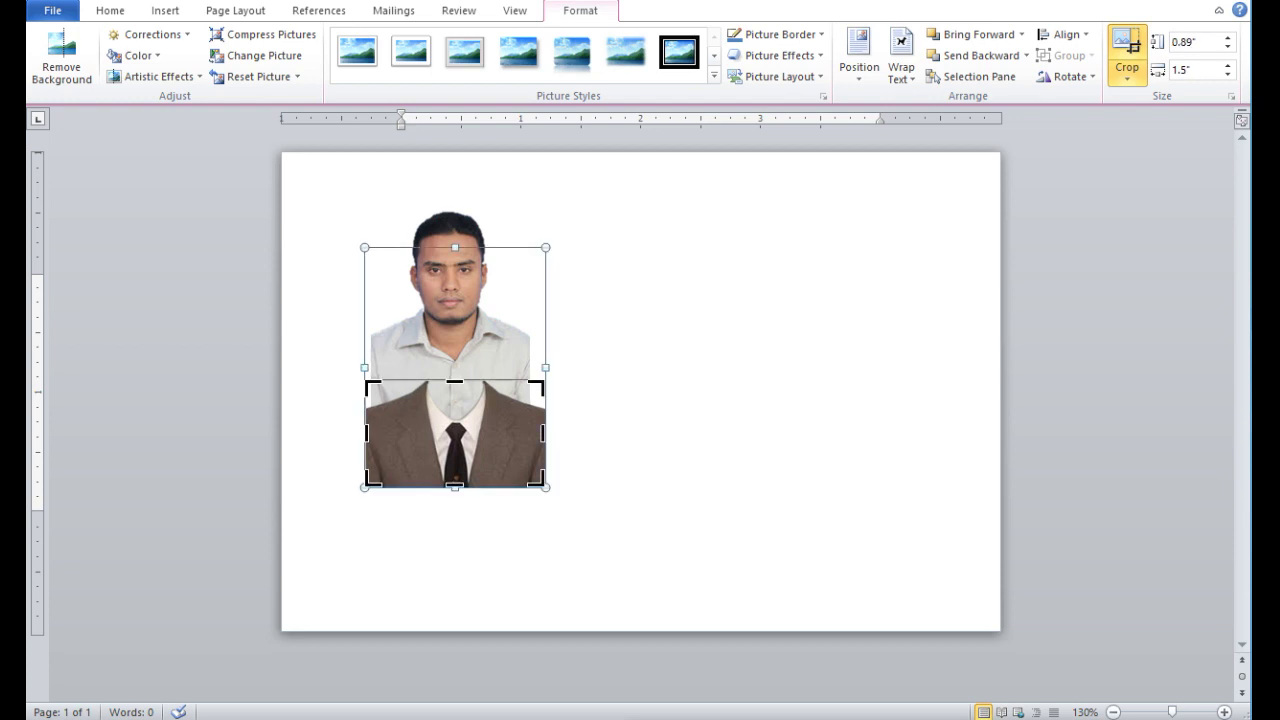
key(Escape)
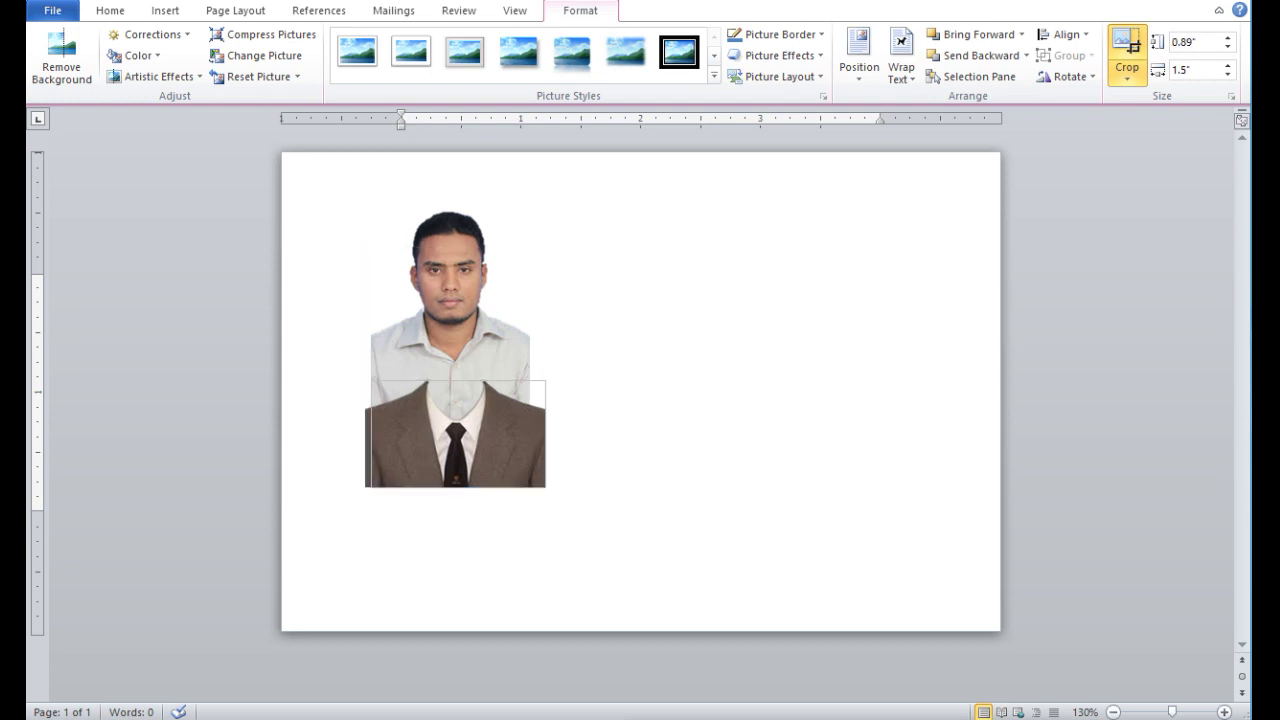
drag(370, 434, 371, 434)
drag(545, 434, 531, 434)
click(1127, 55)
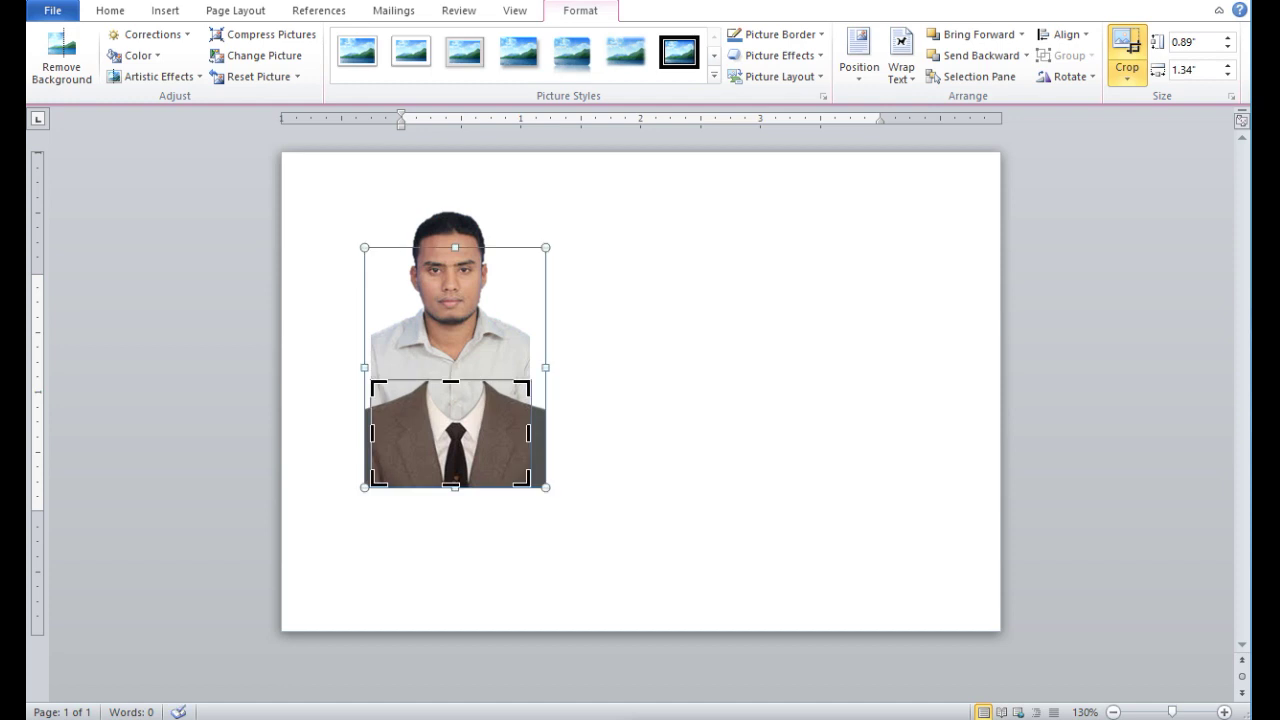
click(650, 400)
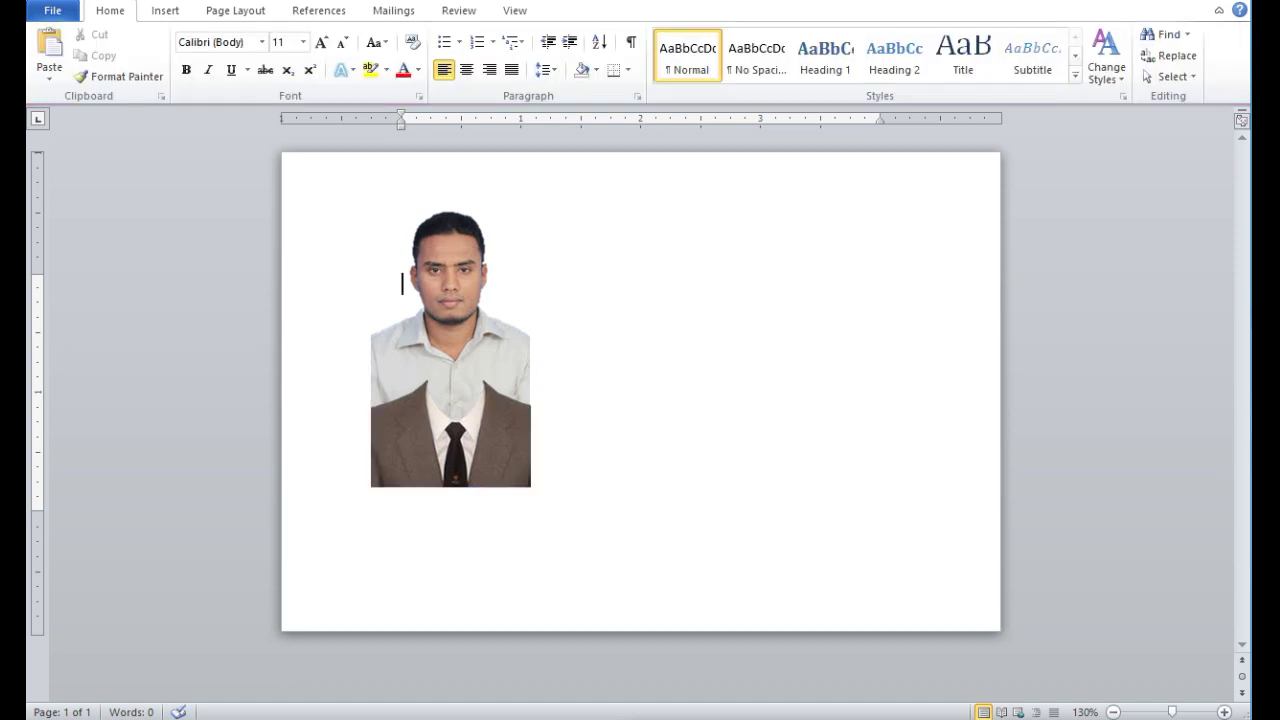
Move the suit up to meet the portrait's neck and shoulders, and narrow it from its left edge to 1.29" wide.
drag(451, 440, 451, 420)
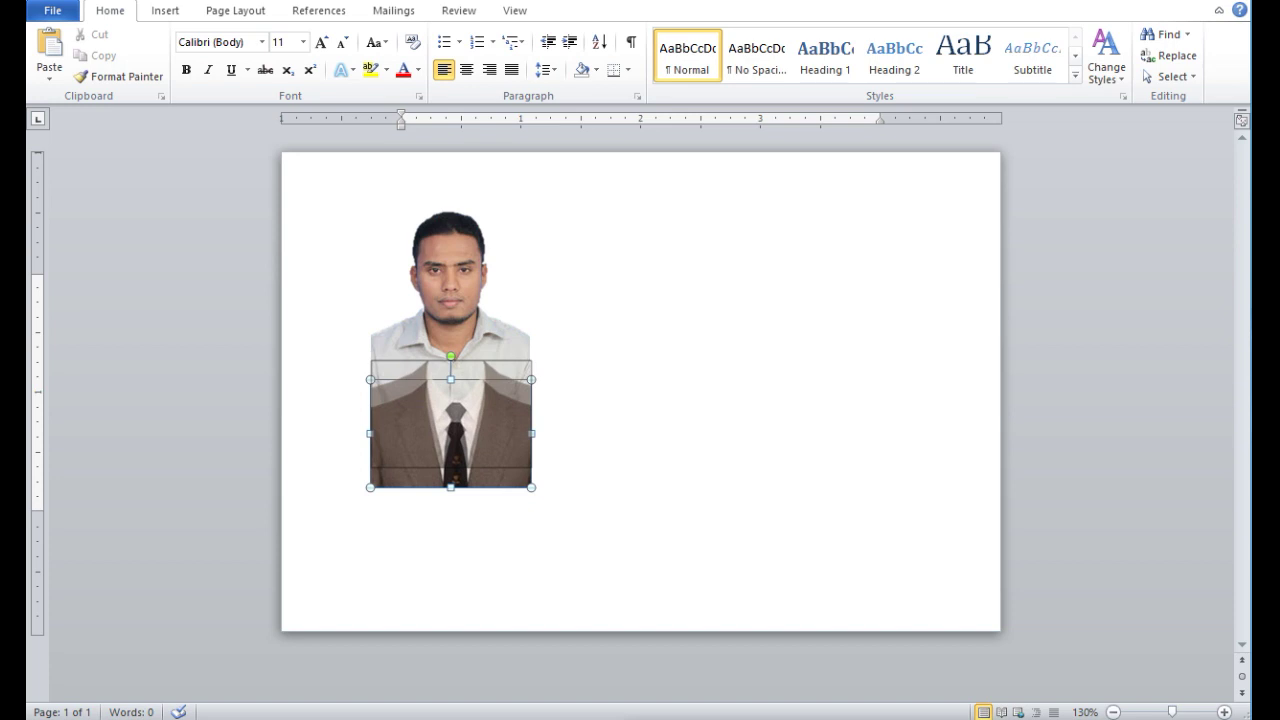
key(Up)
key(Up)
key(Up)
key(Up)
key(Up)
key(Up)
key(Up)
key(Up)
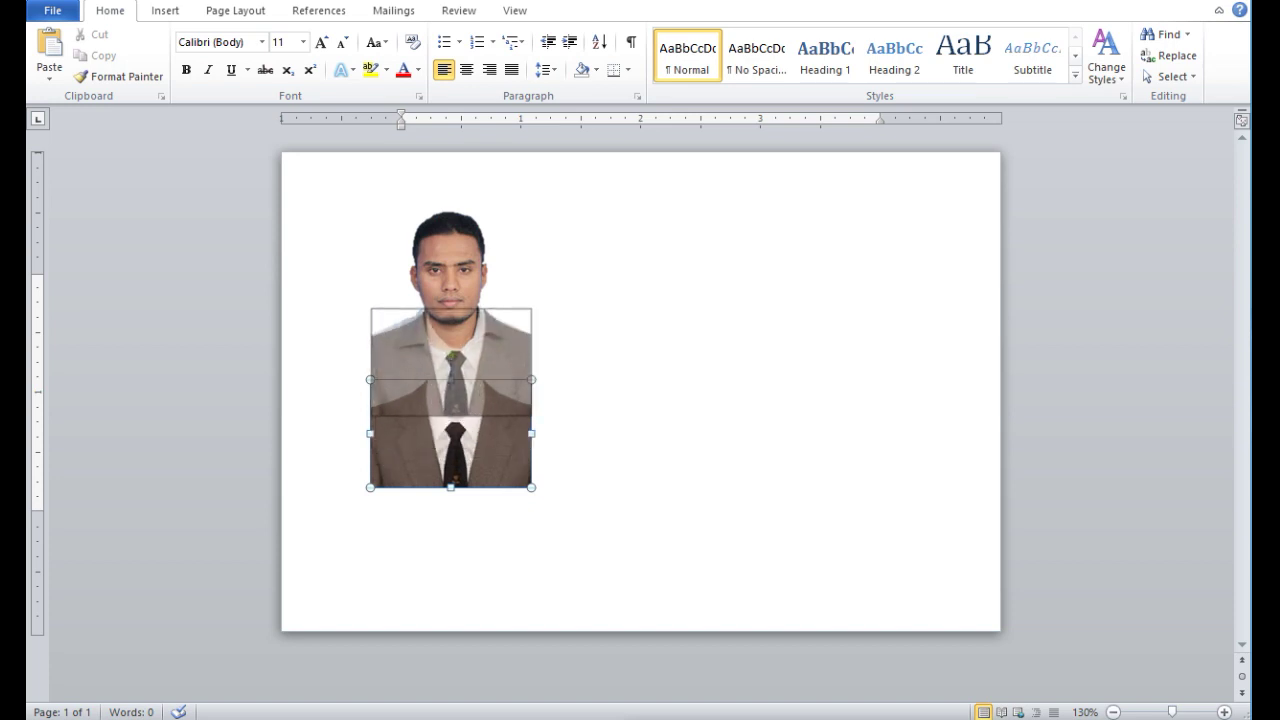
drag(451, 369, 445, 367)
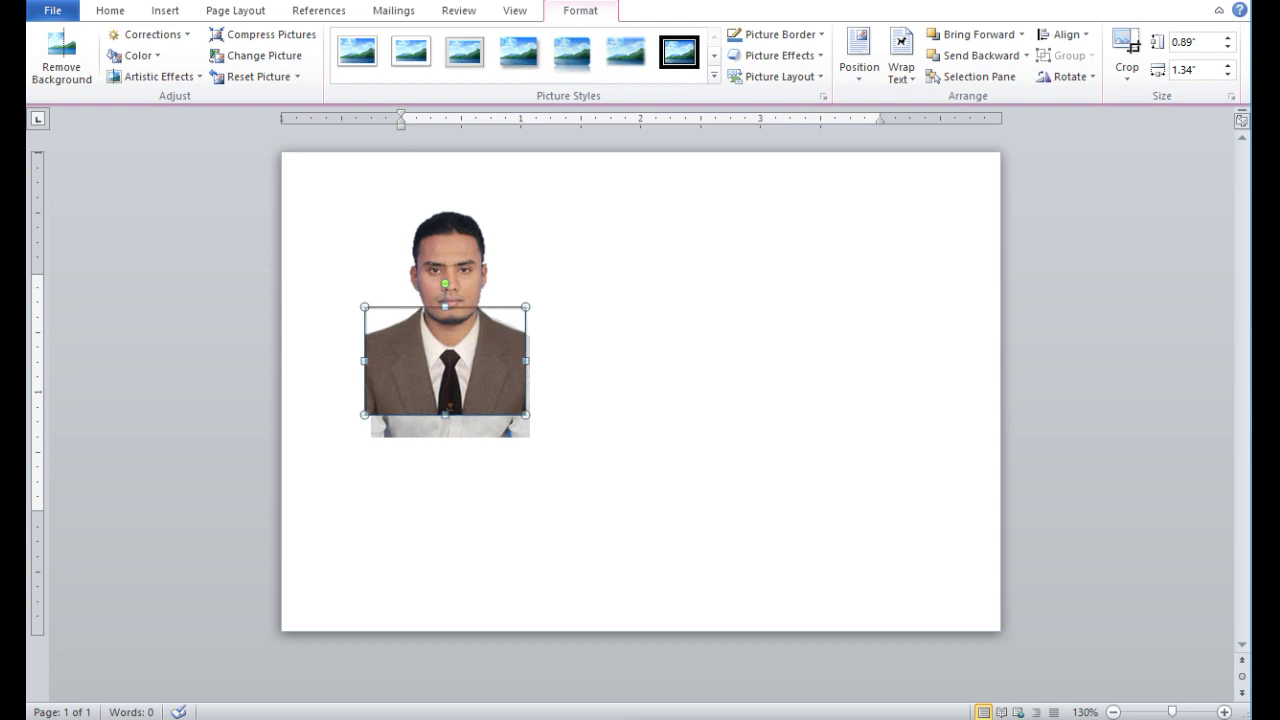
key(Right)
key(Left)
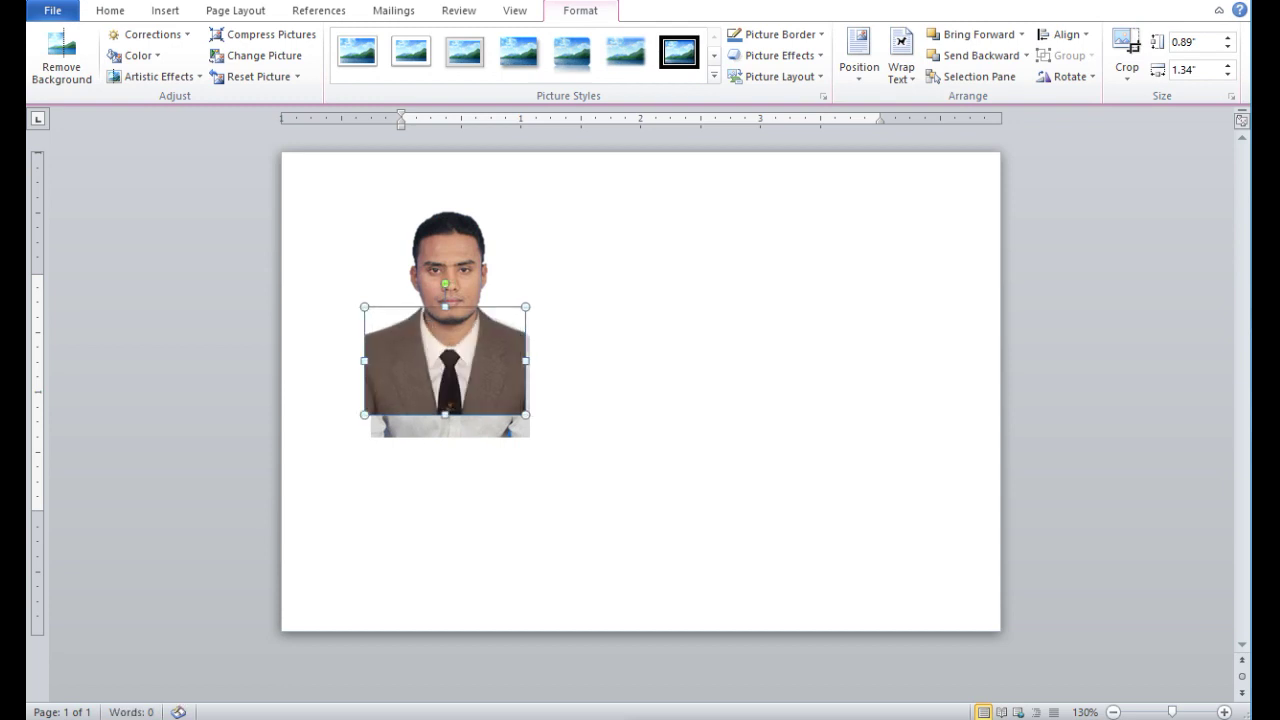
drag(364, 361, 371, 361)
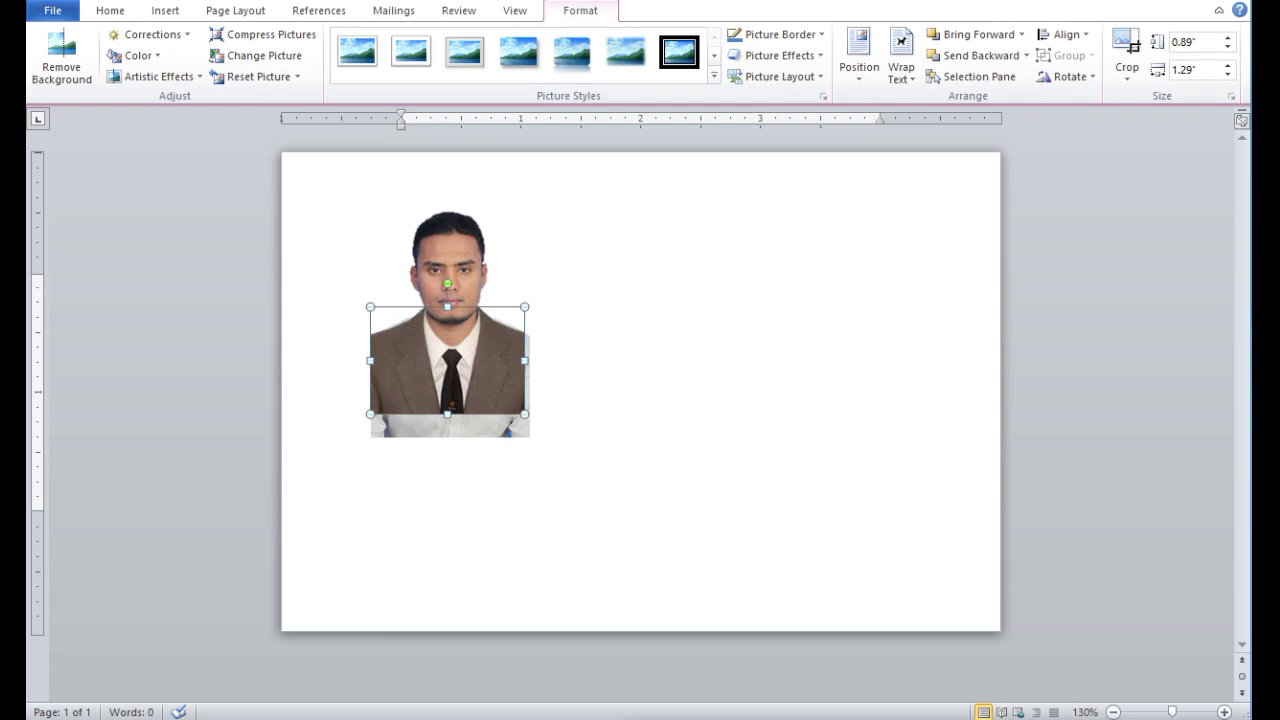
Shorten the portrait to 1.81" high and move the suit up to fit its neck and shoulders.
click(640, 340)
click(450, 260)
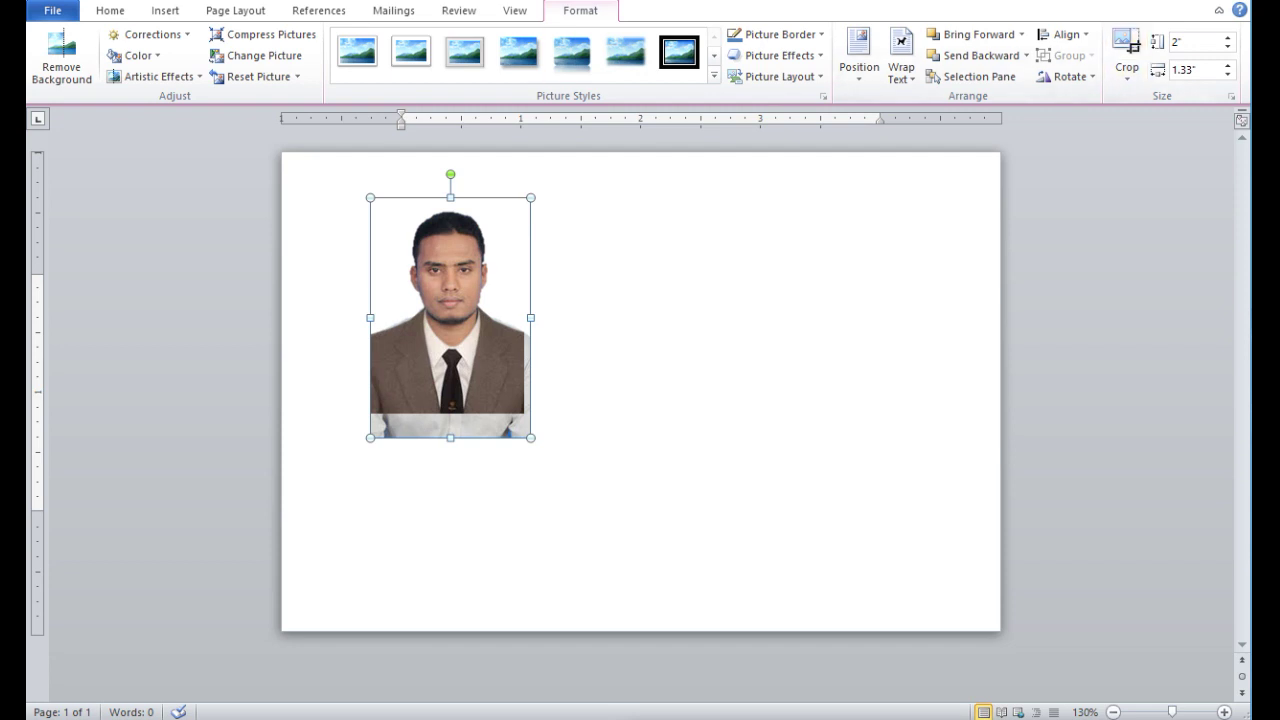
click(640, 340)
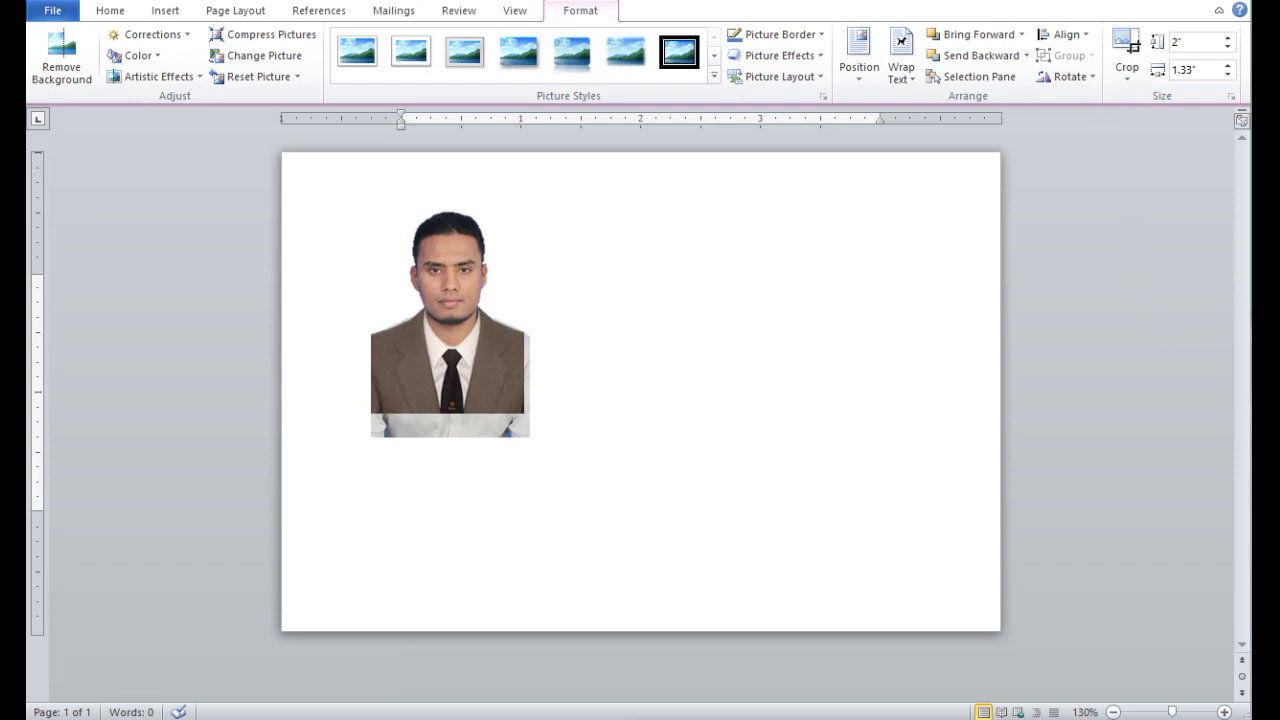
key(Escape)
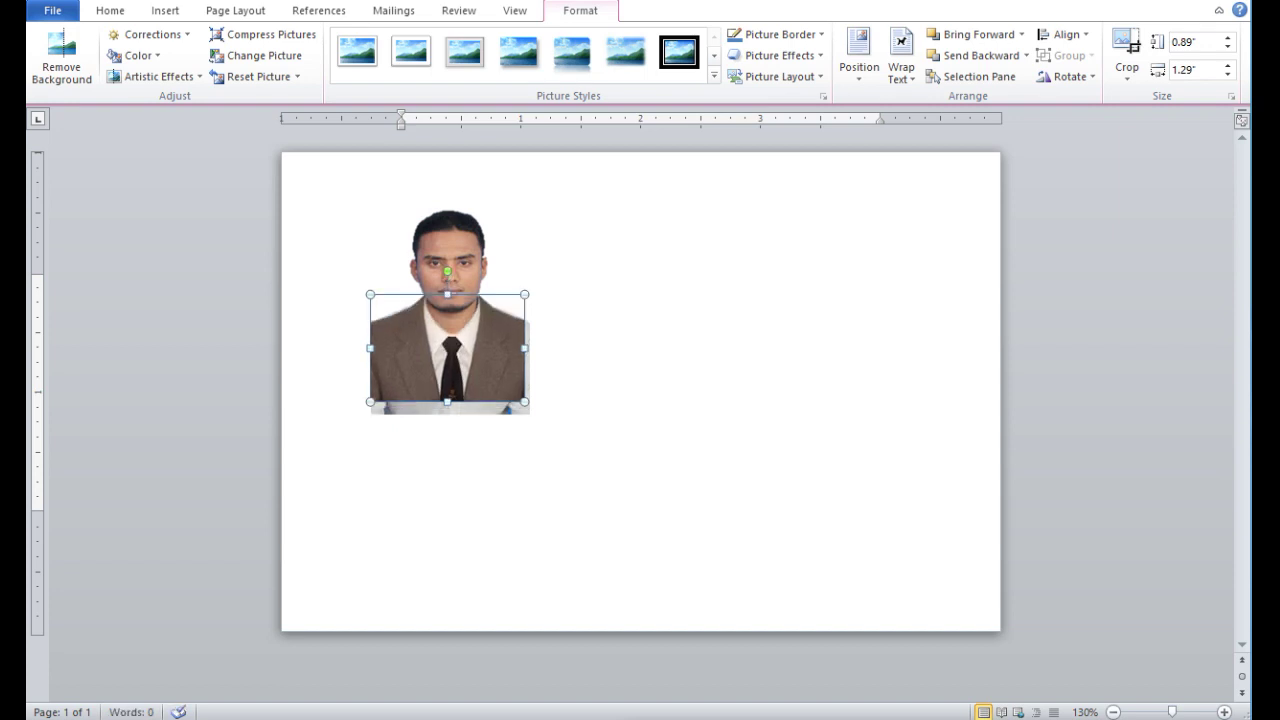
click(640, 350)
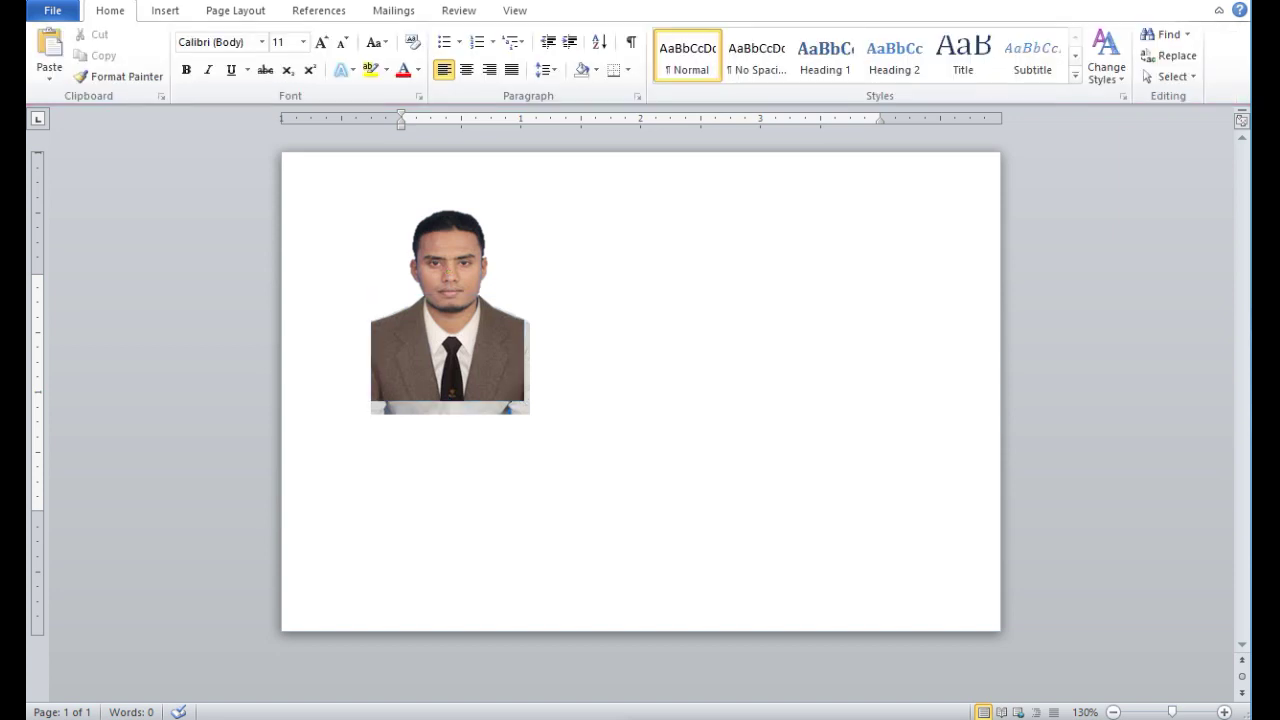
Scale the portrait down to about 1.77" by 1.3" and move it to the right of the suit.
click(450, 250)
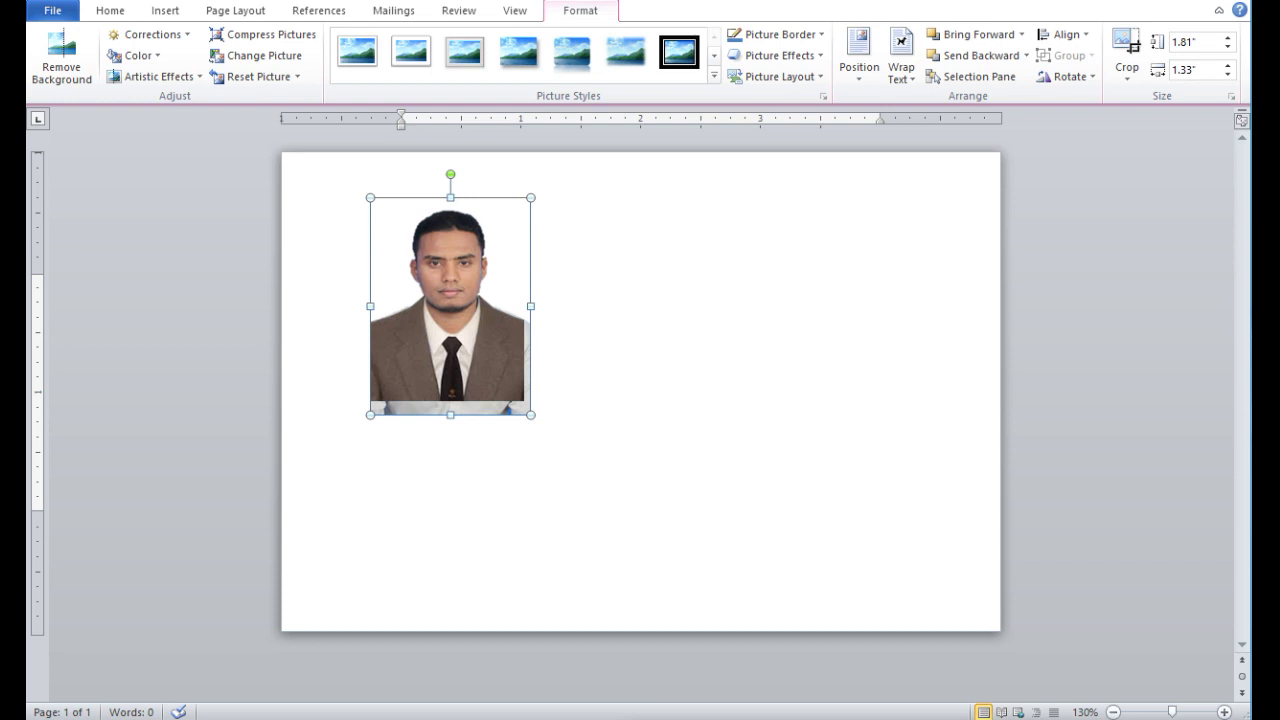
click(640, 350)
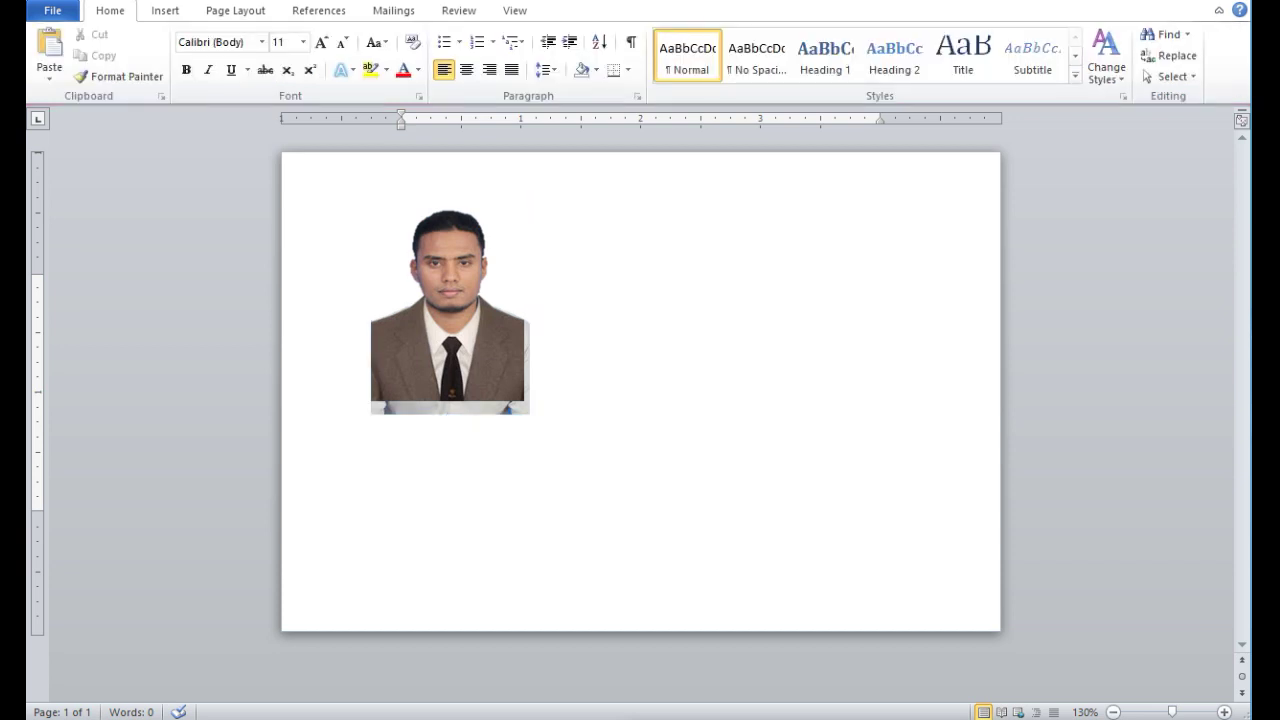
click(490, 408)
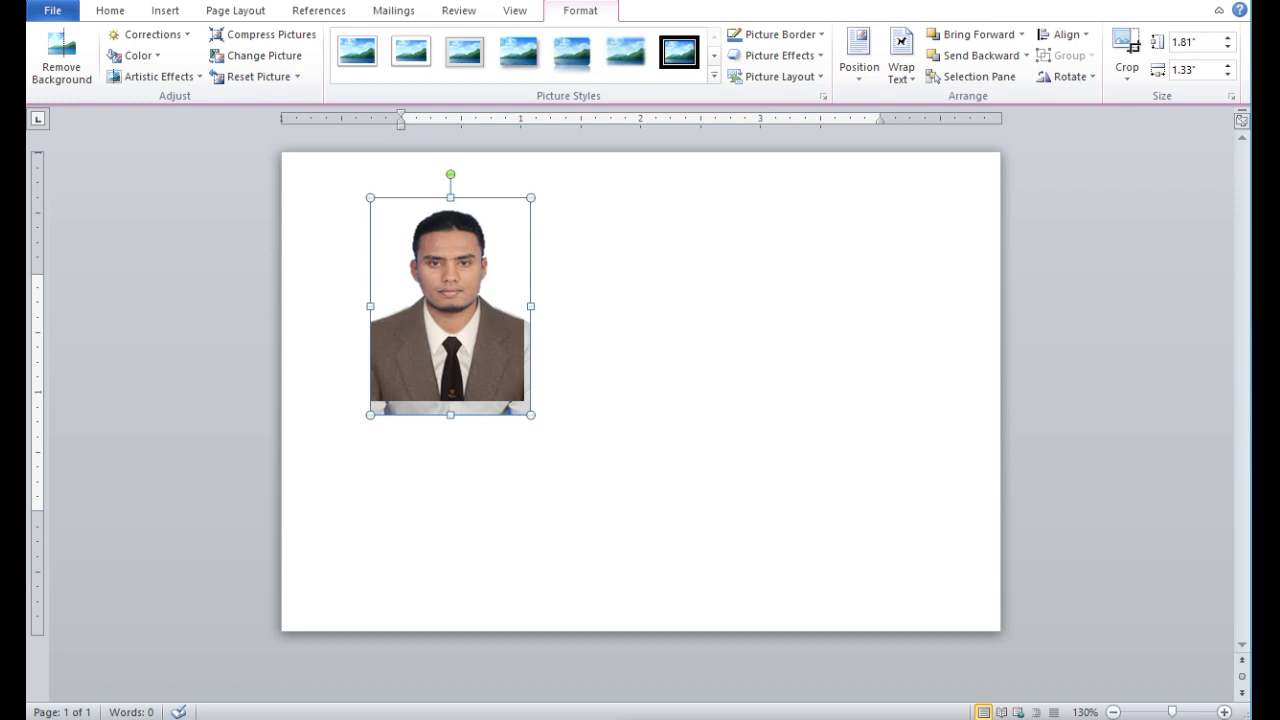
drag(531, 415, 527, 410)
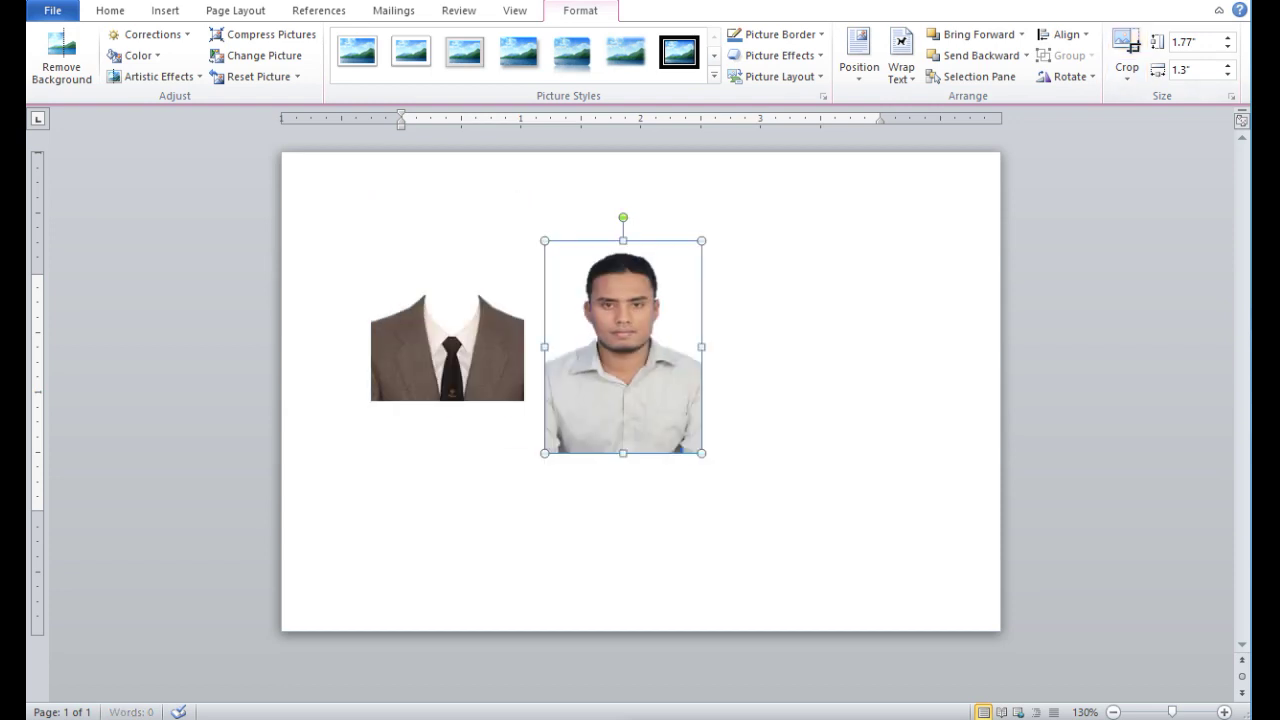
Crop the bottom and both sides of the portrait, leaving it 1.2" wide and ending at the lower shirt.
click(1127, 79)
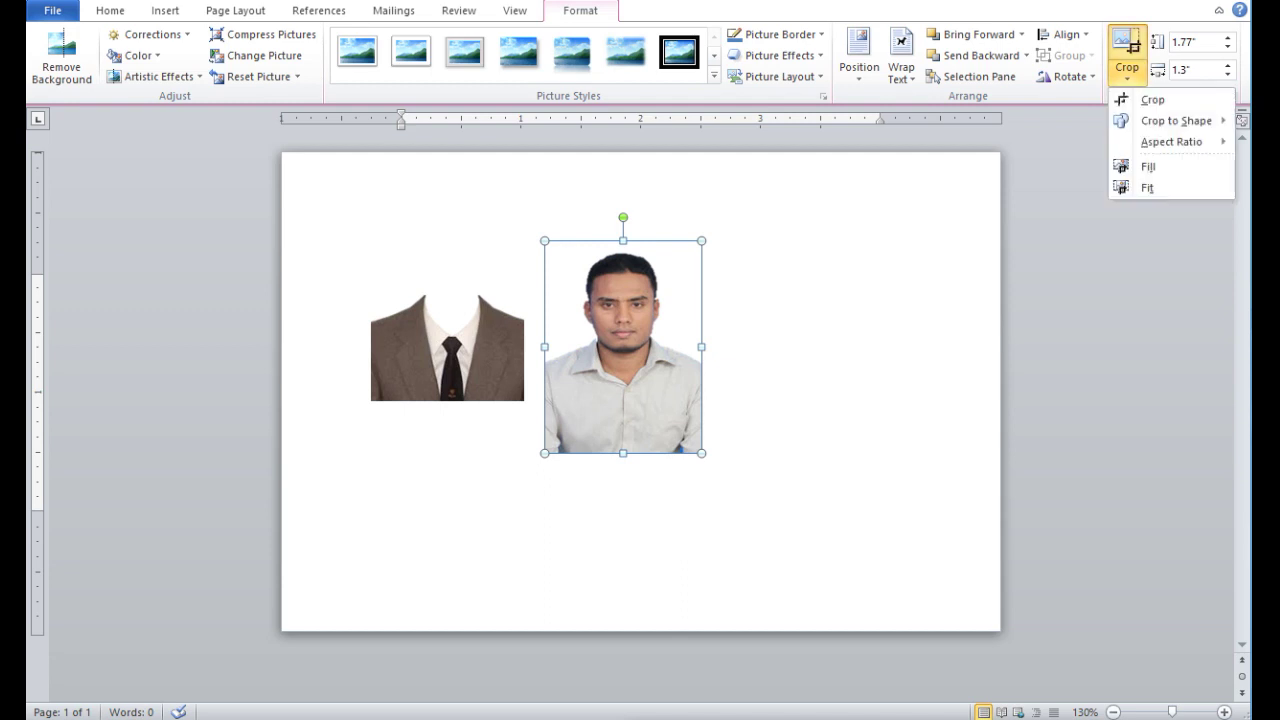
click(1150, 97)
drag(623, 451, 623, 424)
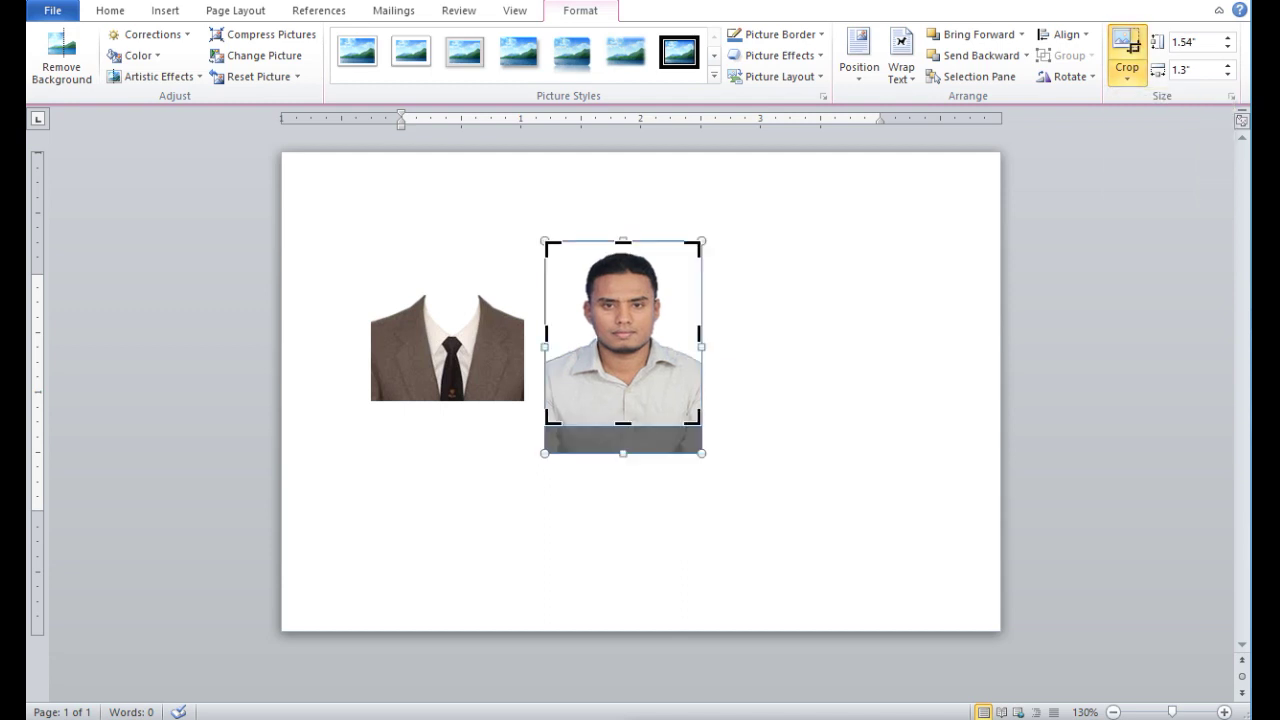
drag(546, 333, 552, 333)
drag(699, 333, 693, 333)
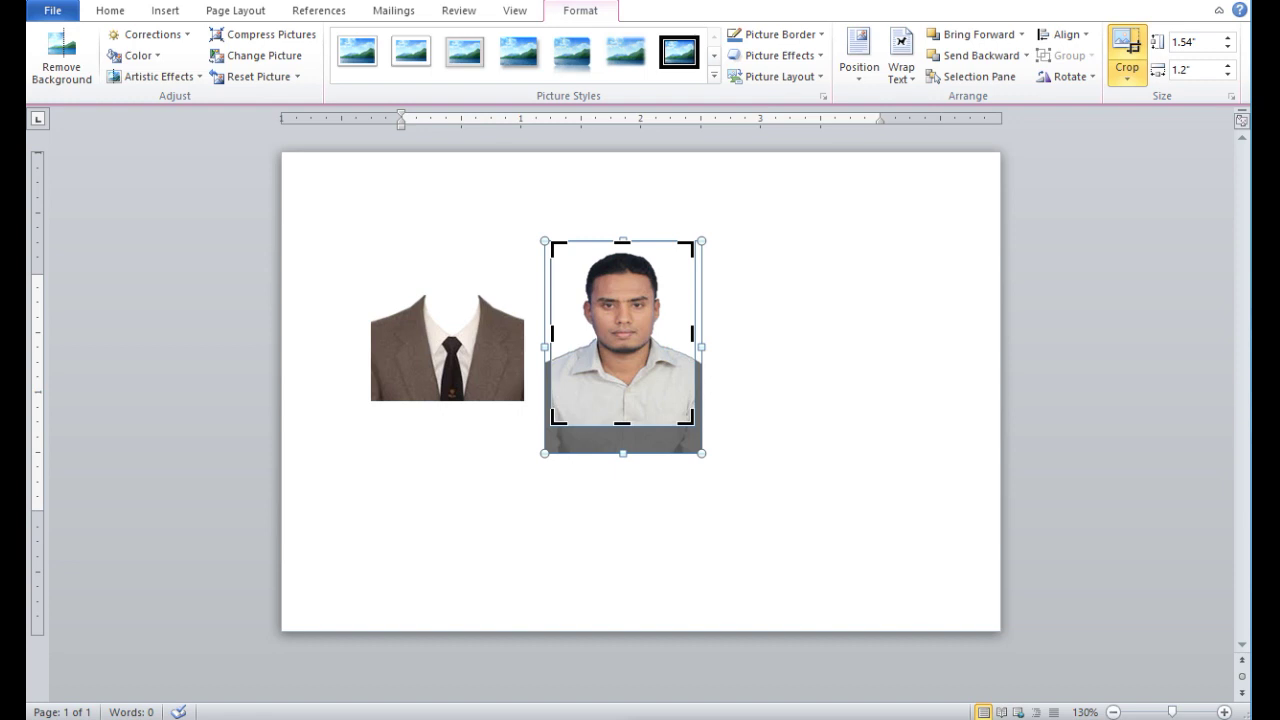
drag(622, 424, 622, 416)
click(402, 284)
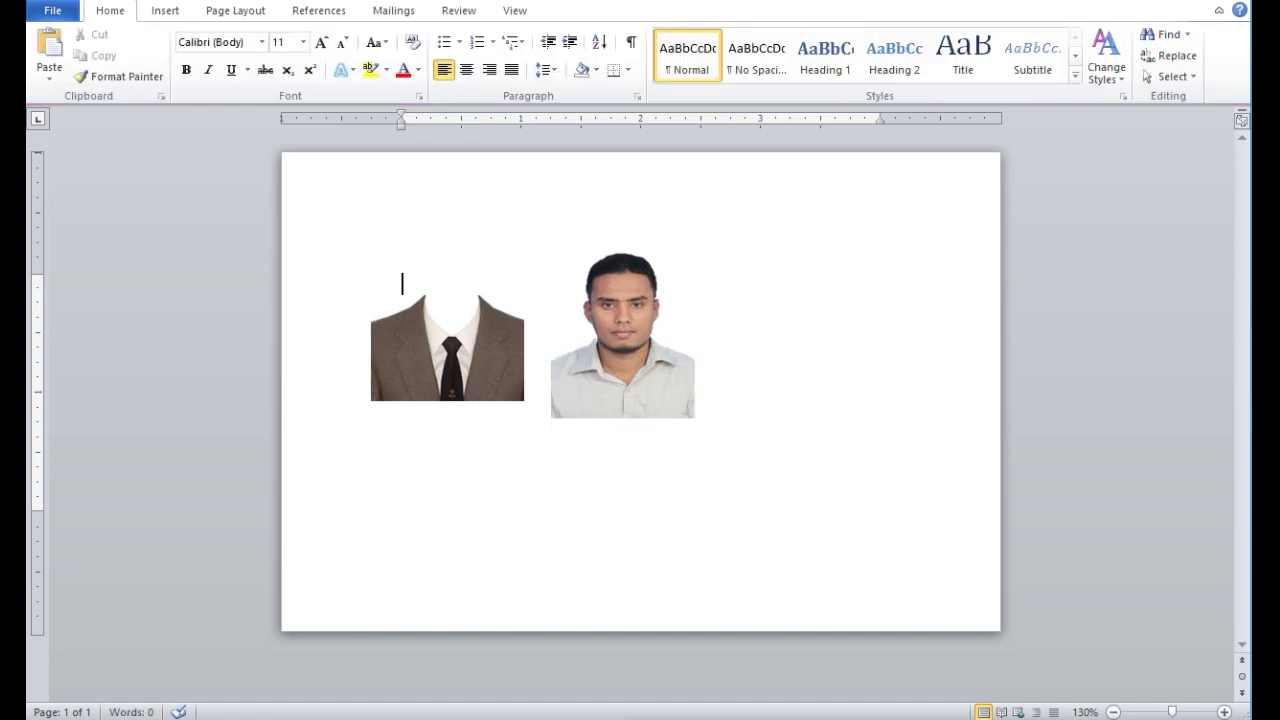
Place the suit over the cropped portrait's shirt, aligned with the neck and shoulders, and narrow its left edge slightly.
drag(447, 340, 618, 386)
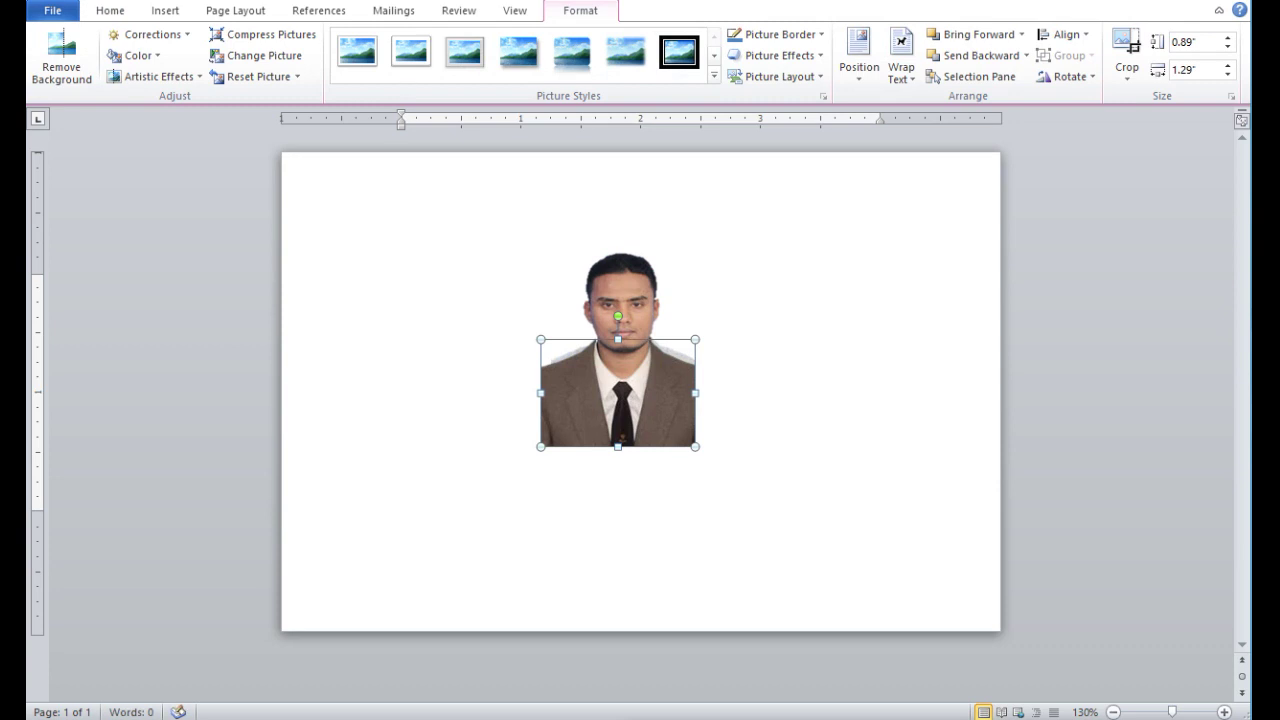
drag(618, 388, 618, 383)
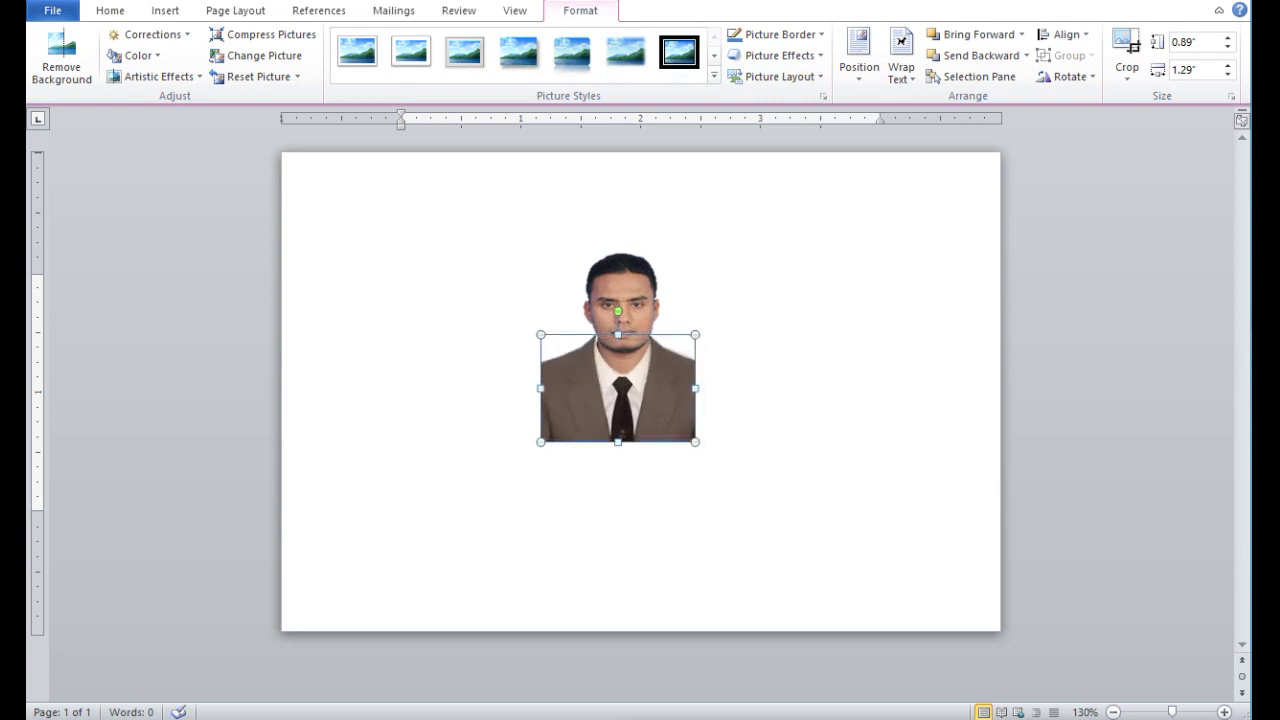
drag(541, 388, 543, 388)
click(402, 284)
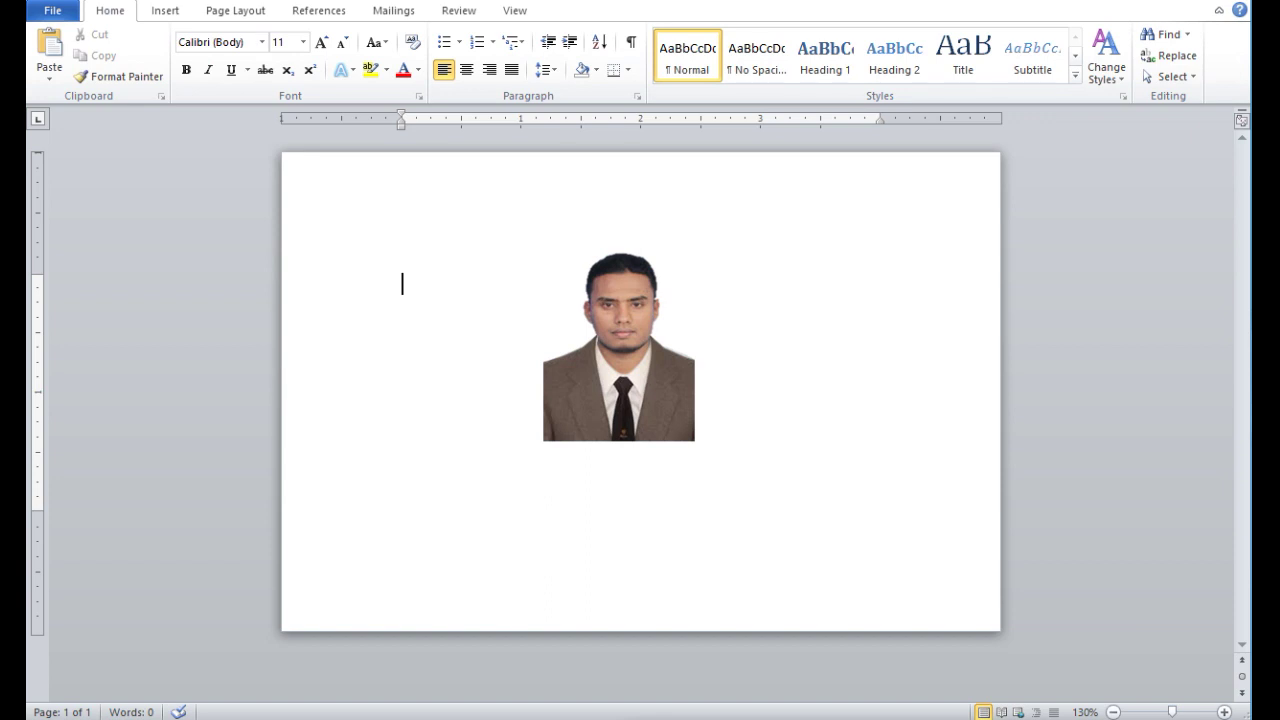
click(619, 400)
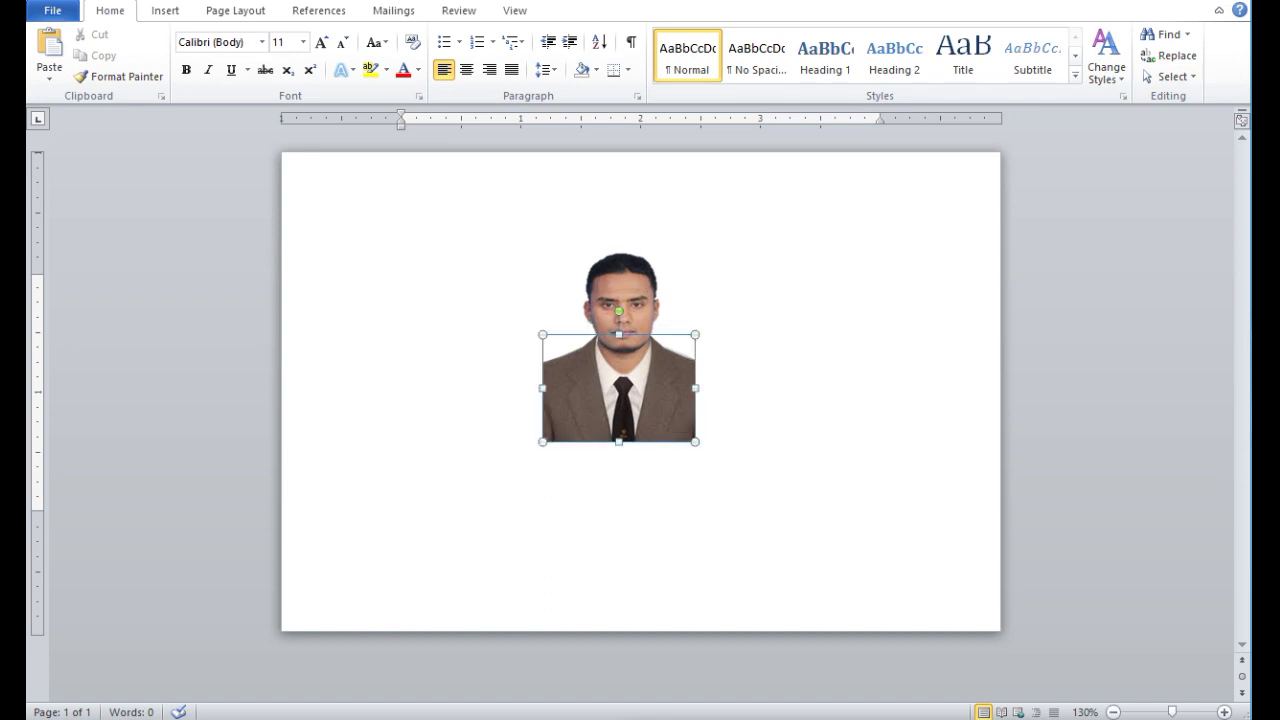
Crop the left side of the suit picture inward to a width of 1.16".
double_click(619, 400)
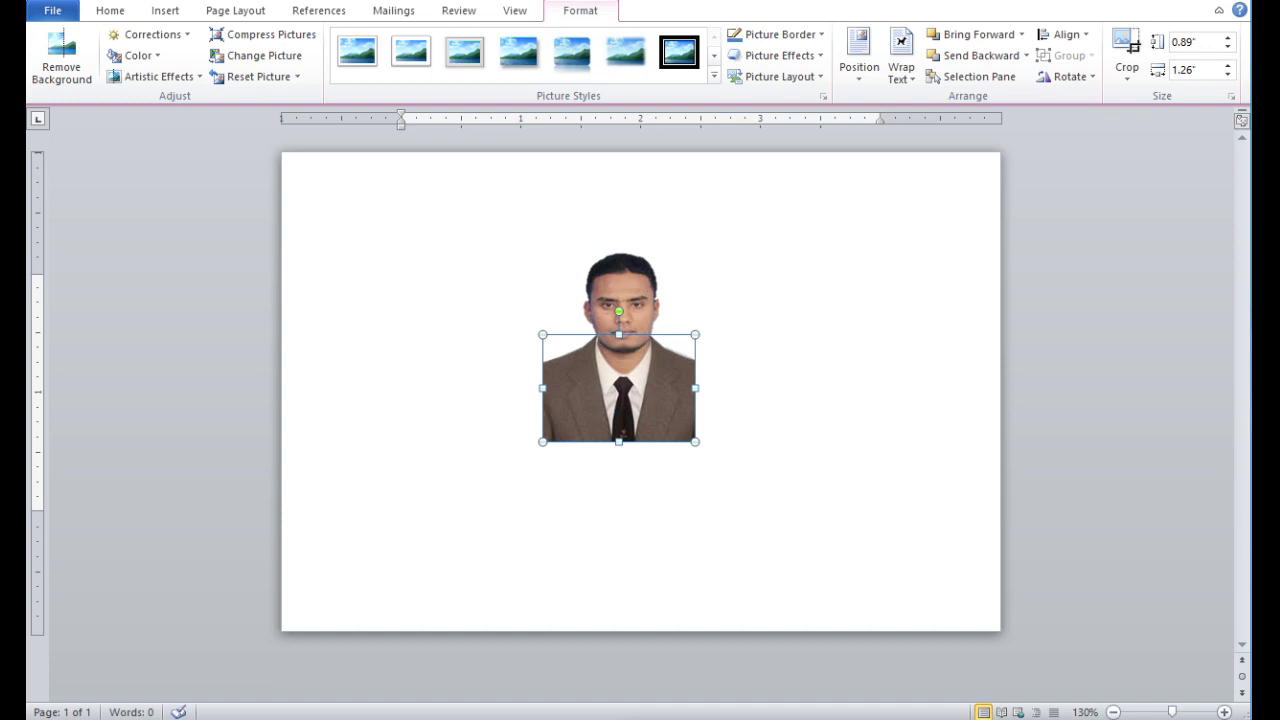
click(402, 284)
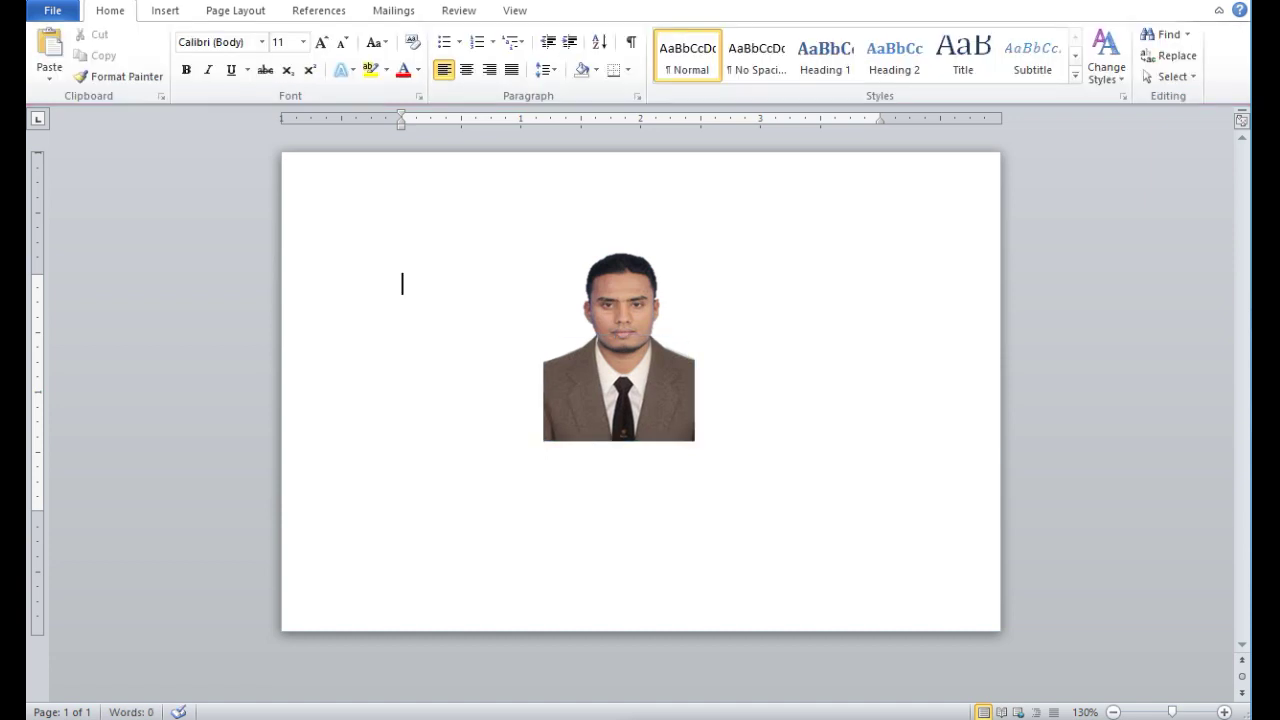
click(619, 400)
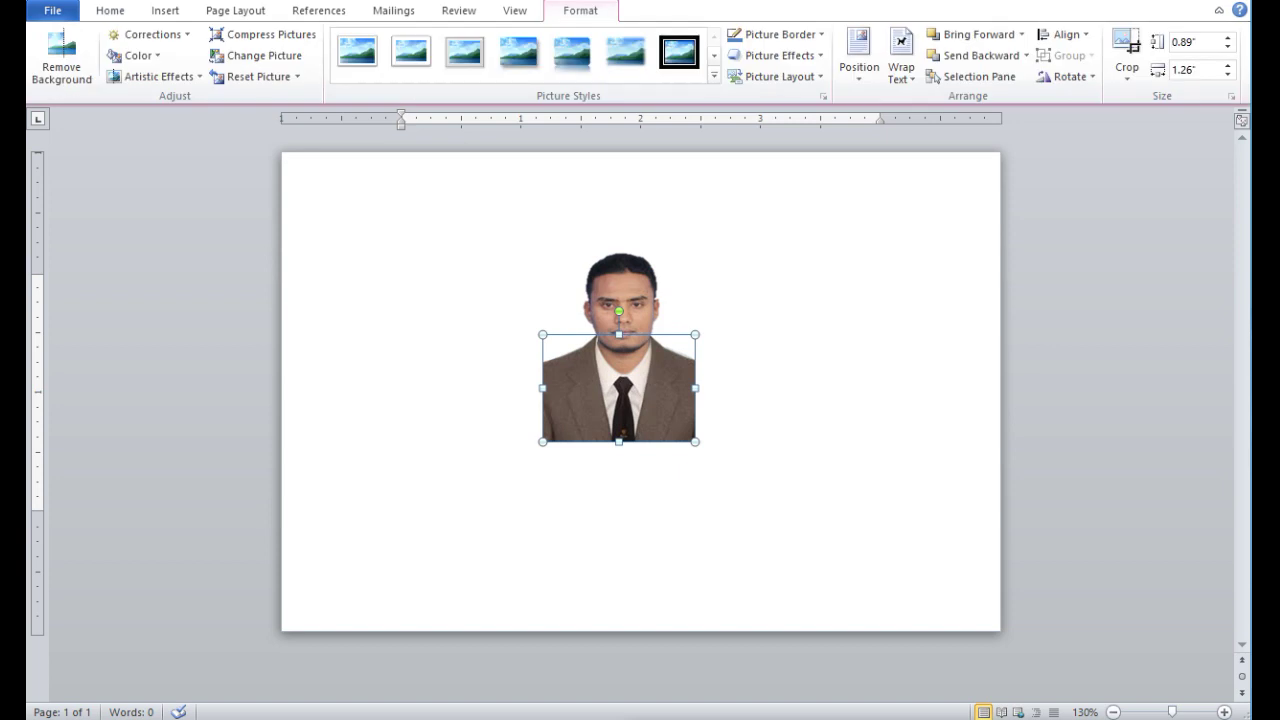
click(1126, 42)
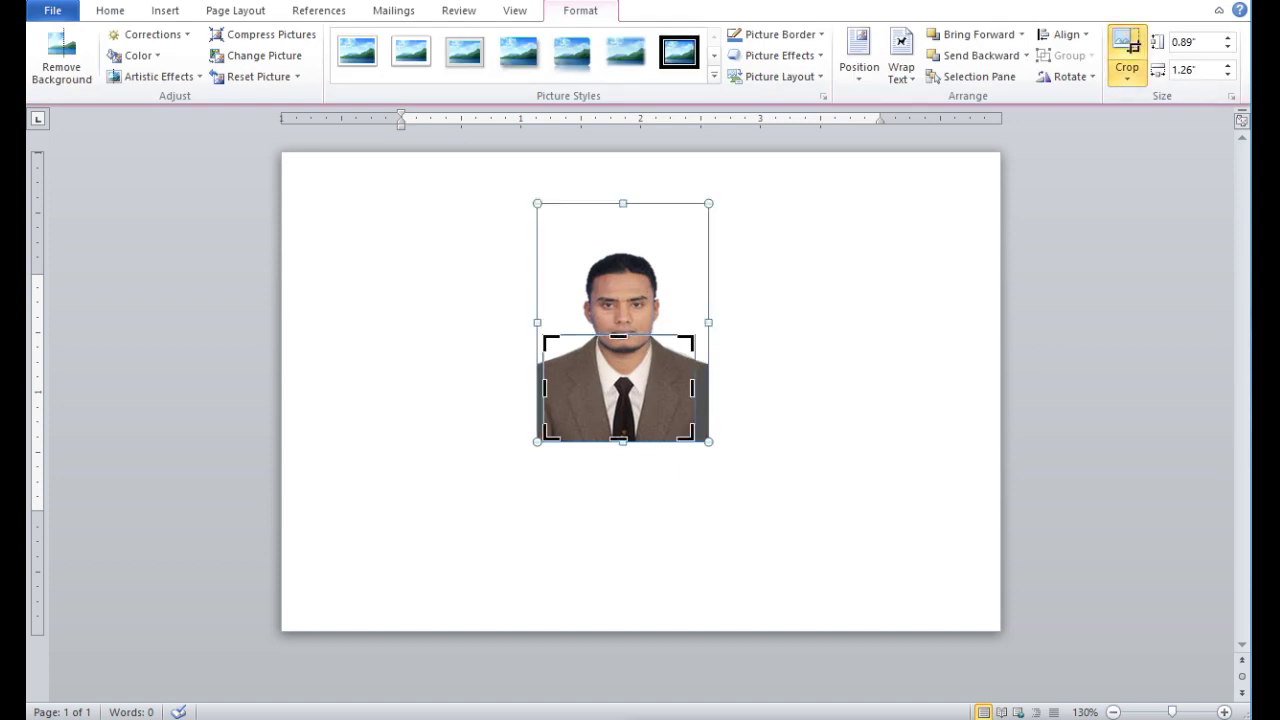
drag(545, 388, 557, 388)
click(402, 284)
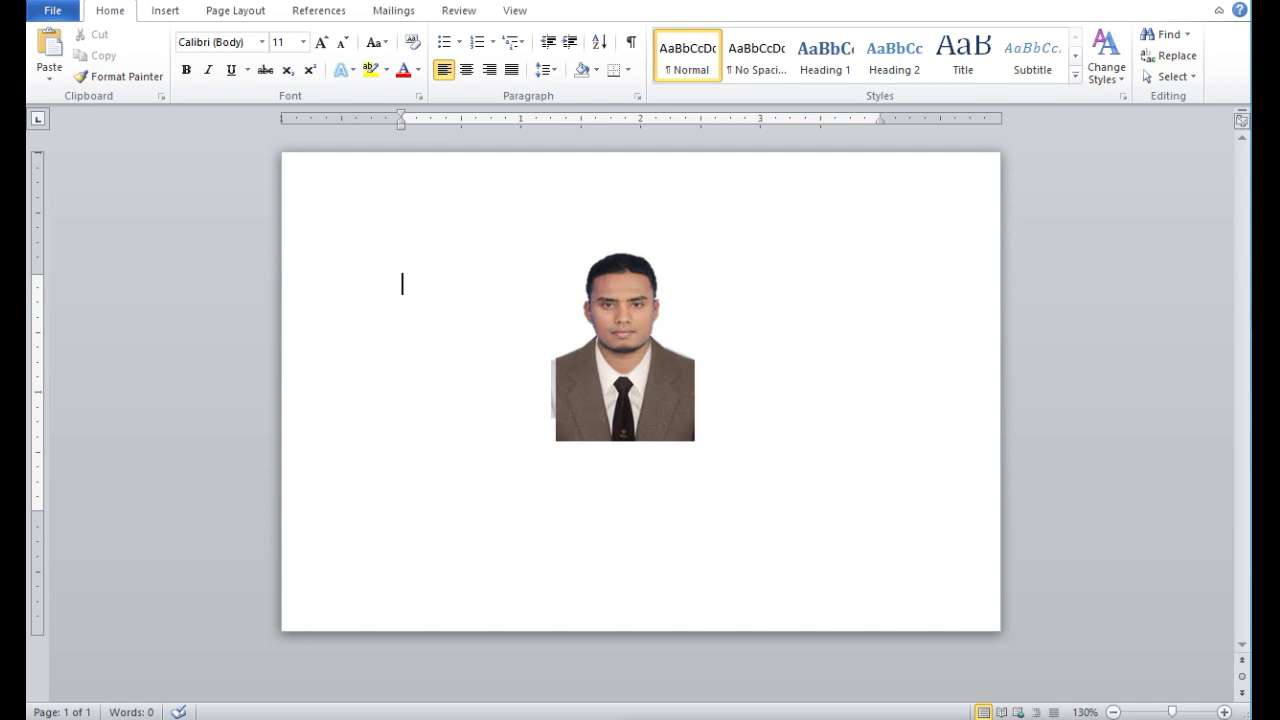
Extend the suit's left crop edge slightly outward so it lines up with the portrait's left side.
click(640, 400)
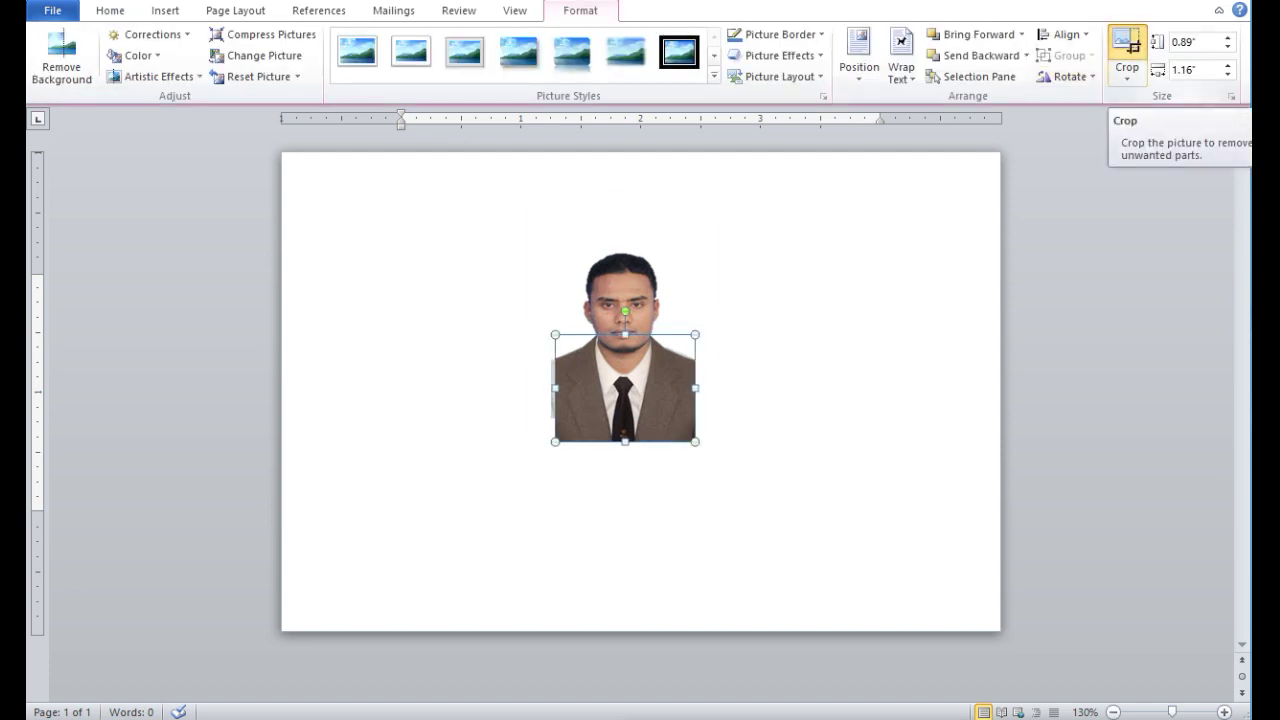
click(1126, 45)
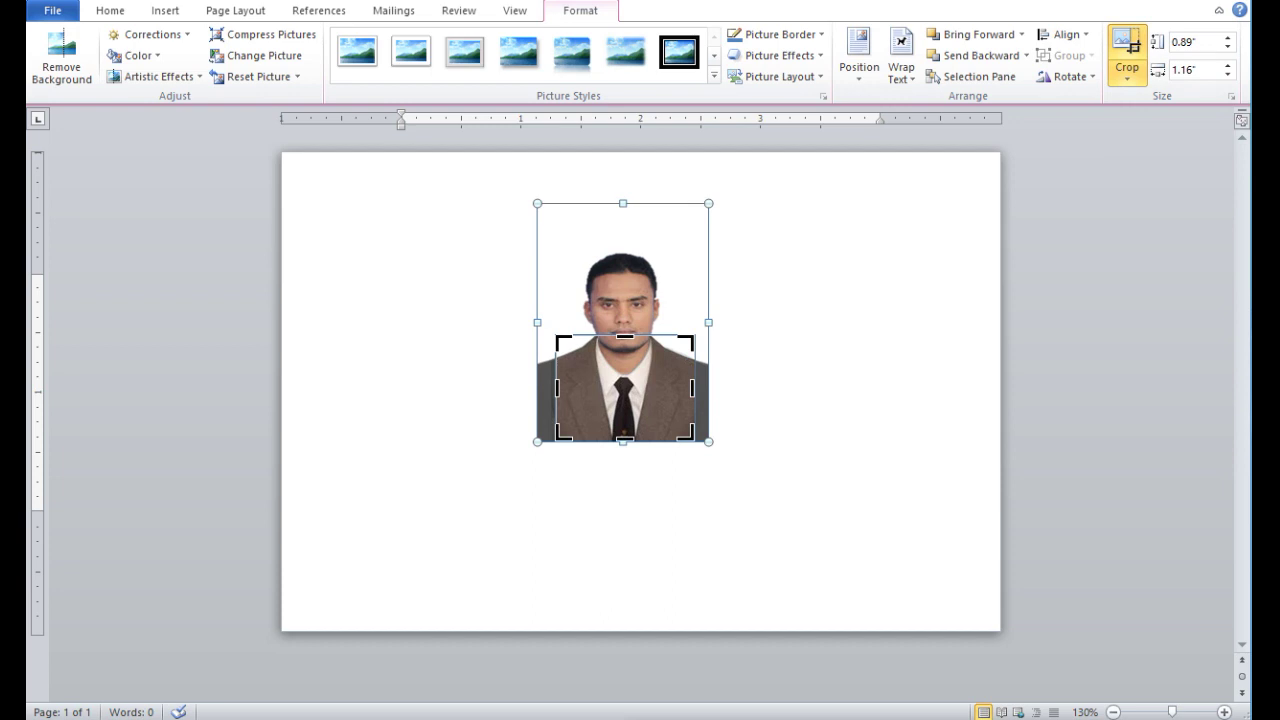
drag(625, 337, 625, 335)
drag(556, 388, 551, 388)
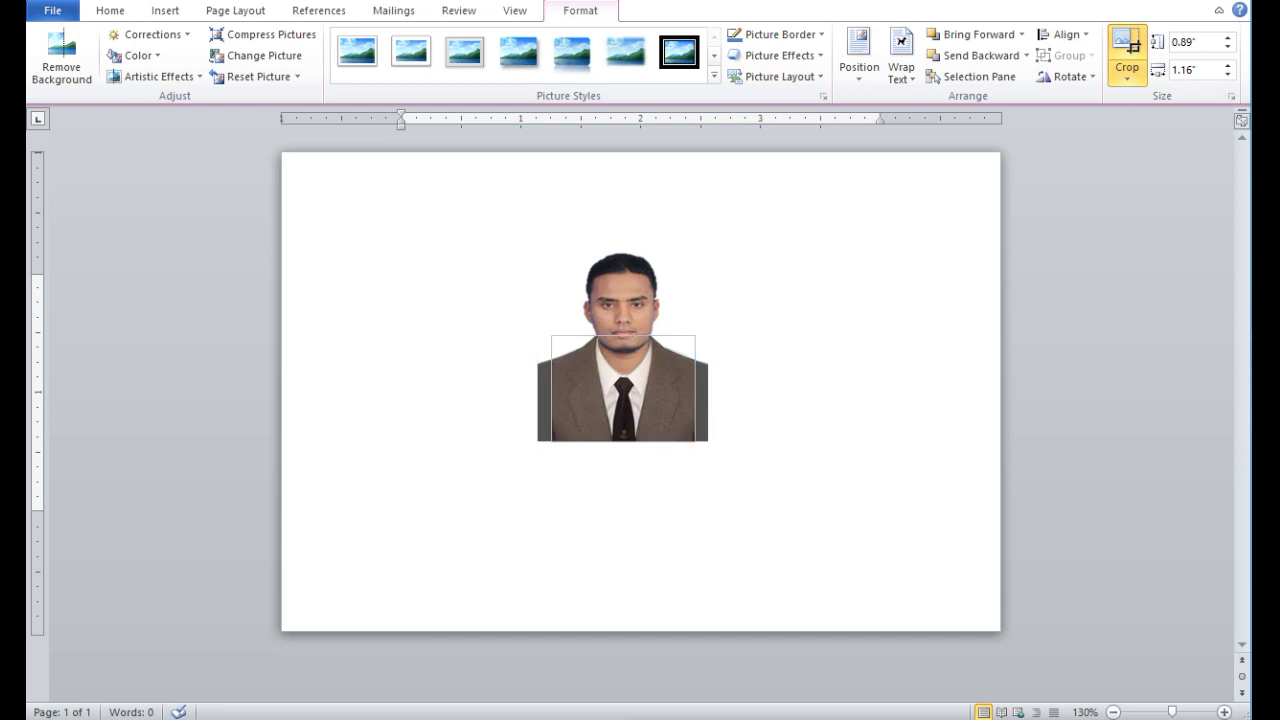
click(402, 284)
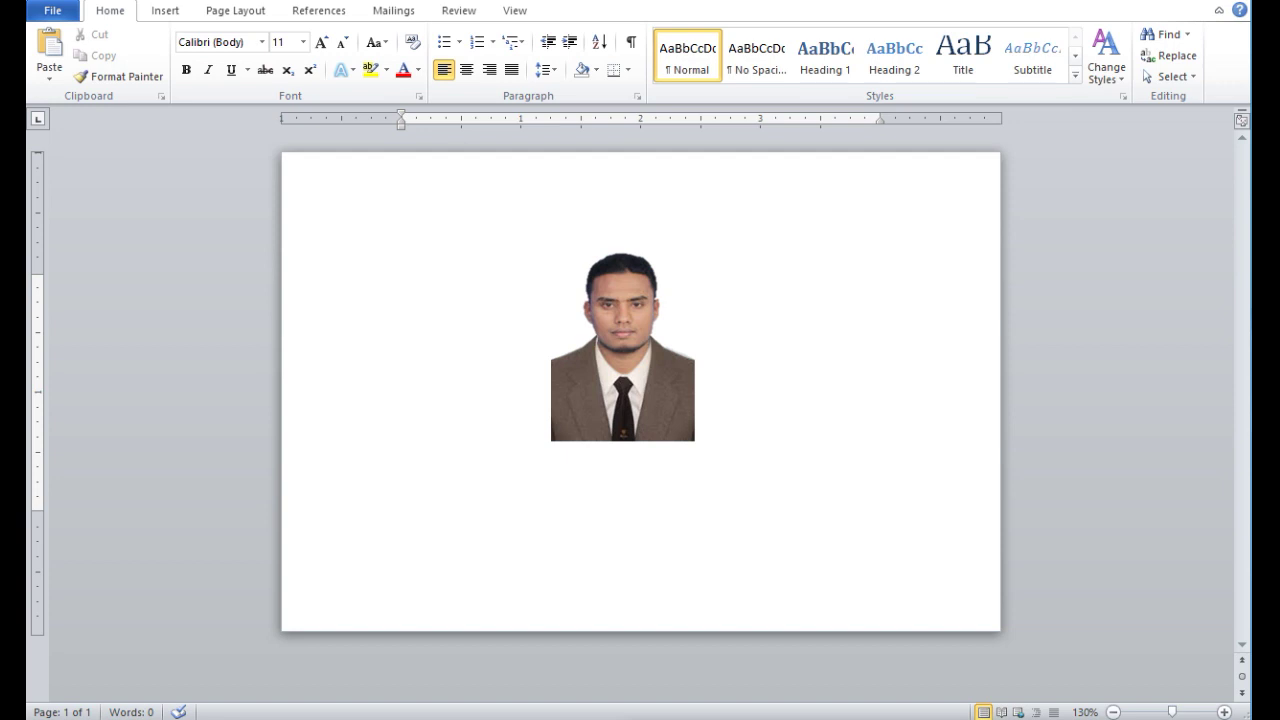
click(165, 10)
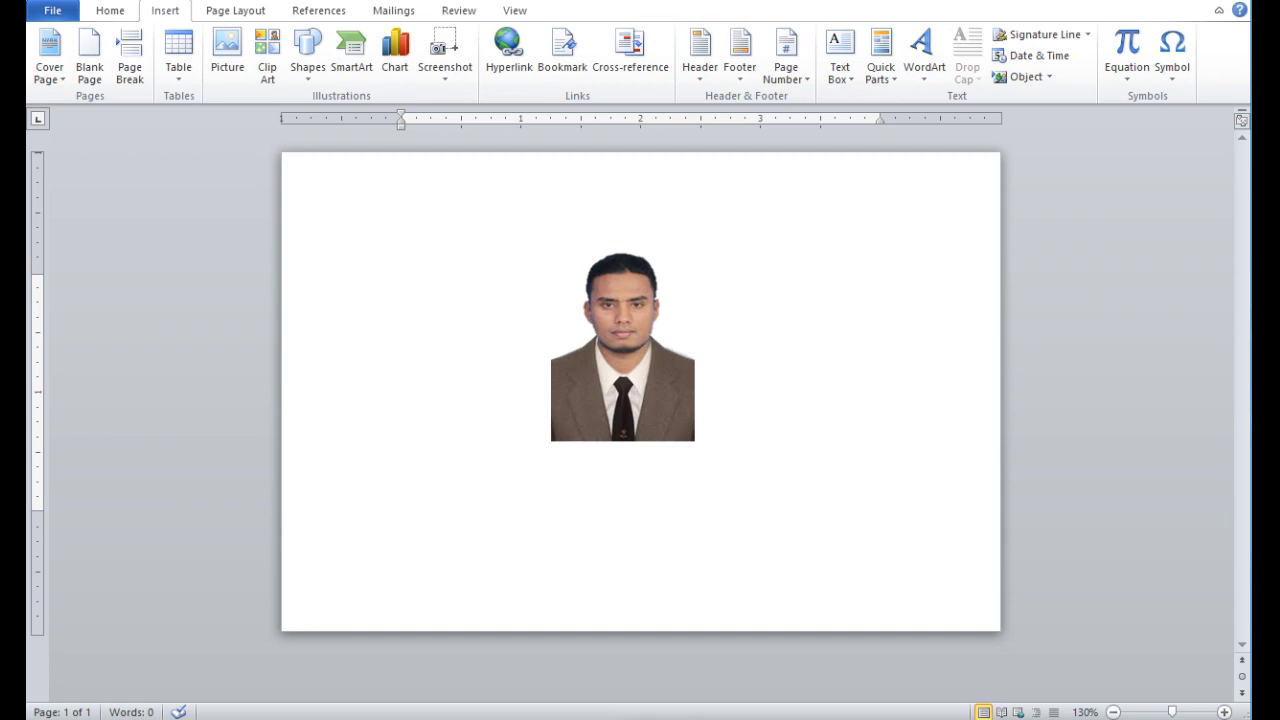
click(308, 55)
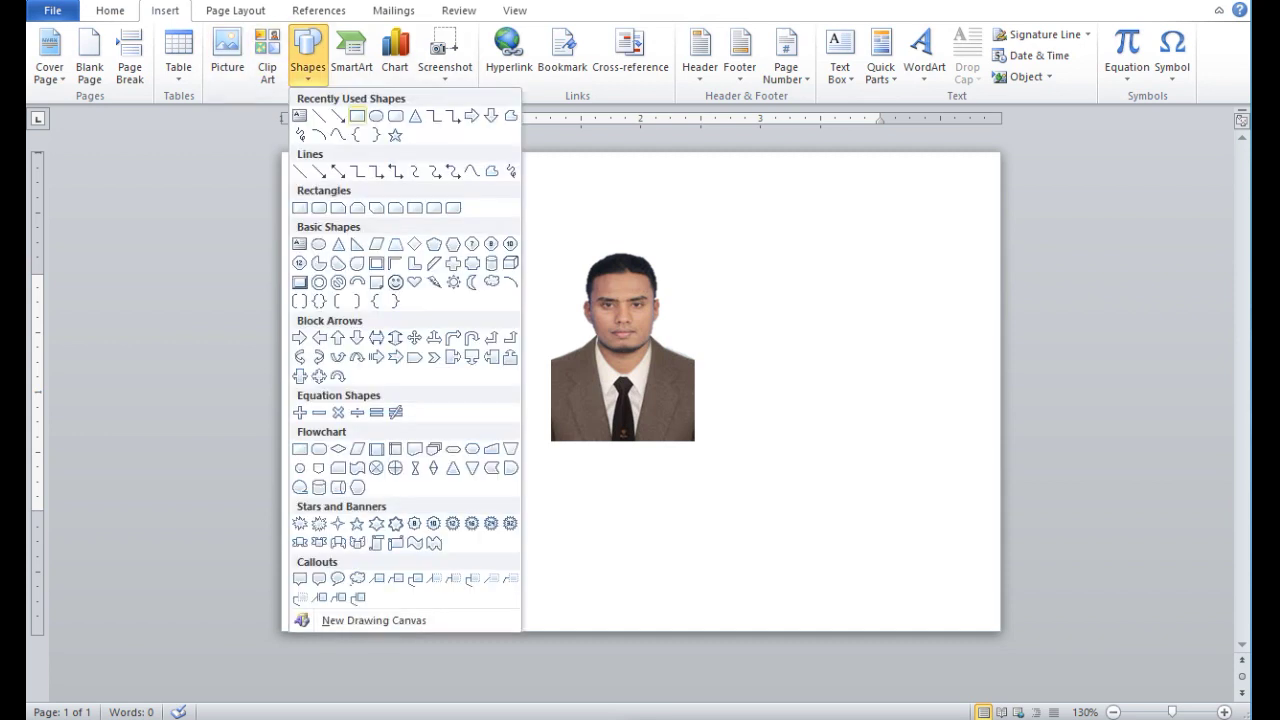
click(357, 116)
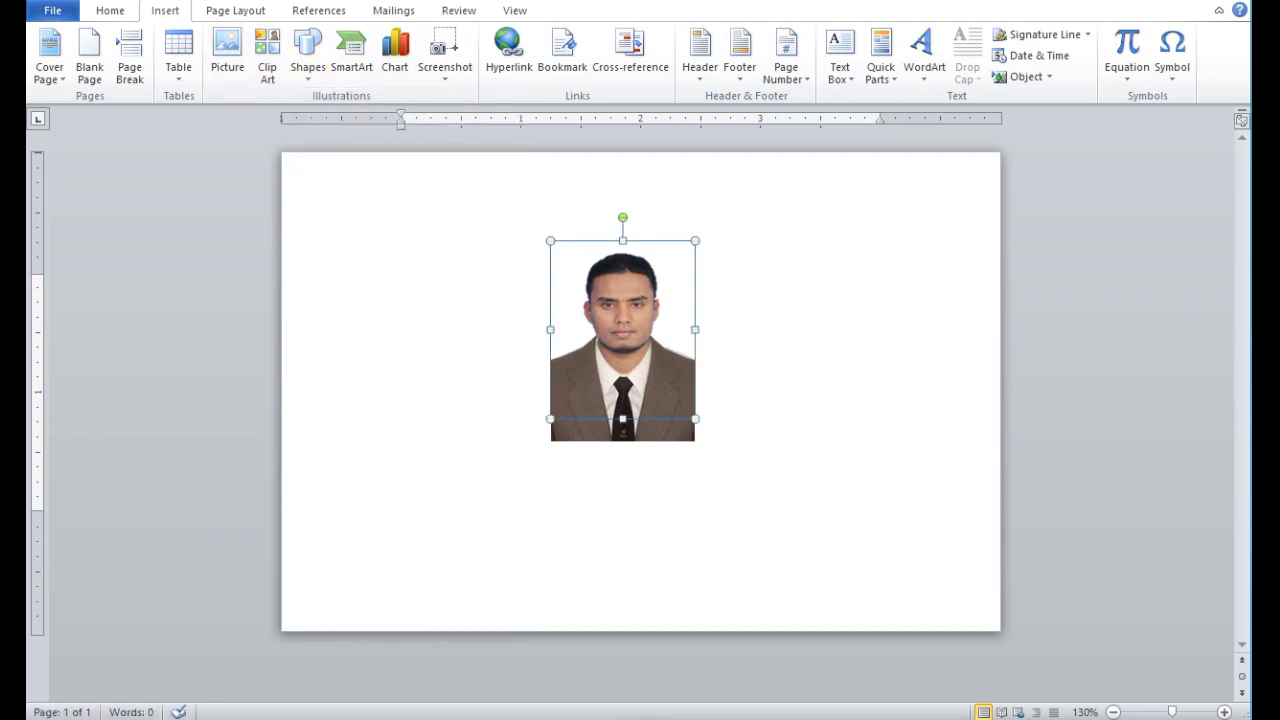
click(622, 313)
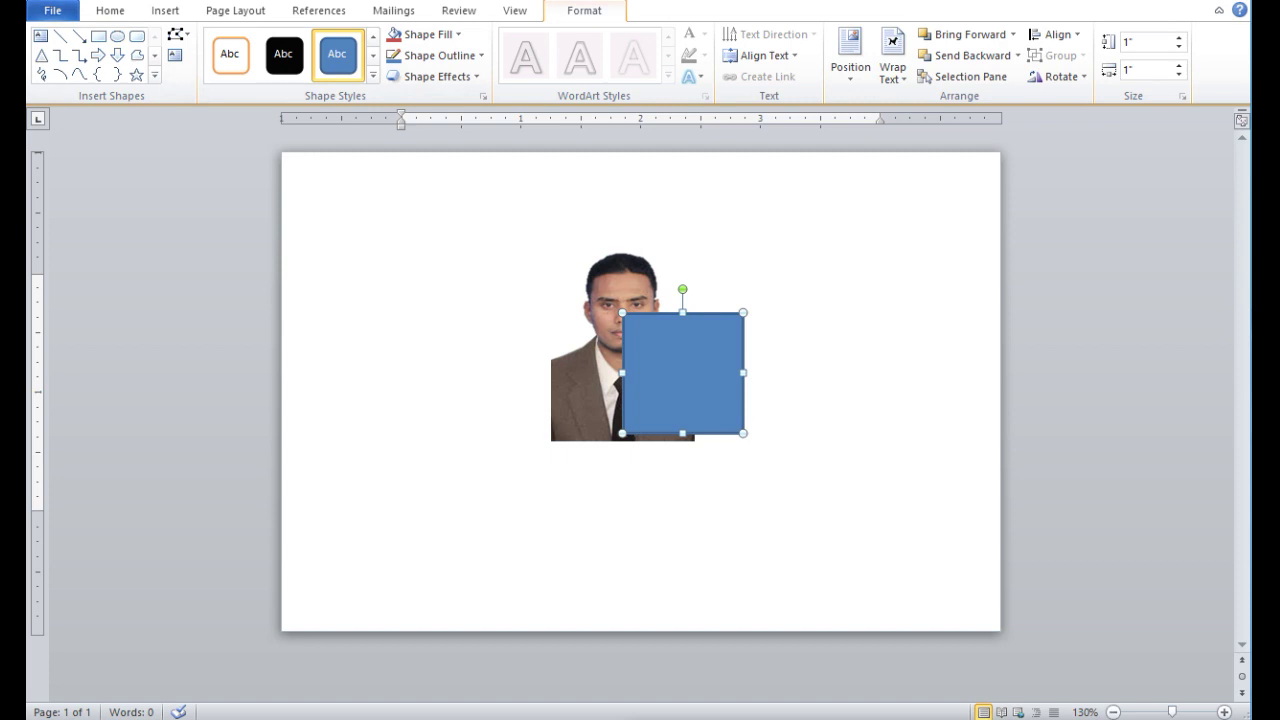
key(ctrl+z)
Group the suit and the portrait into one object.
shift+click(623, 430)
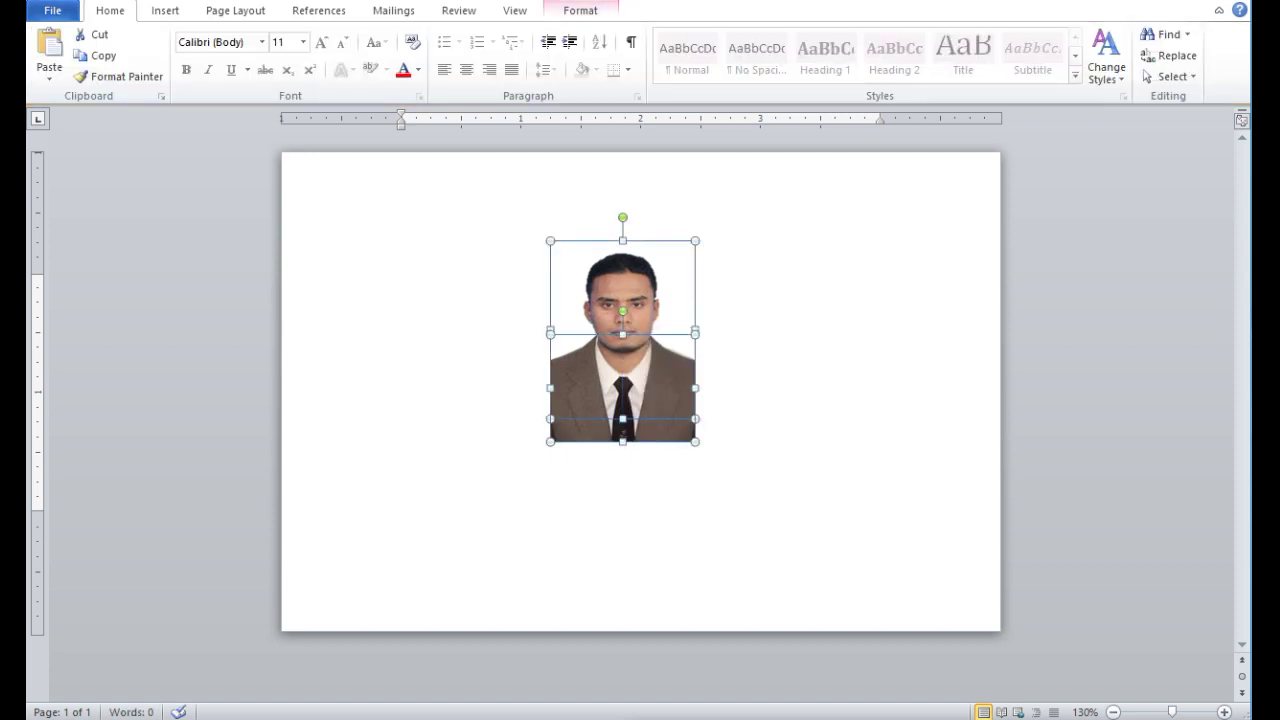
right_click(670, 390)
mouse_move(717, 494)
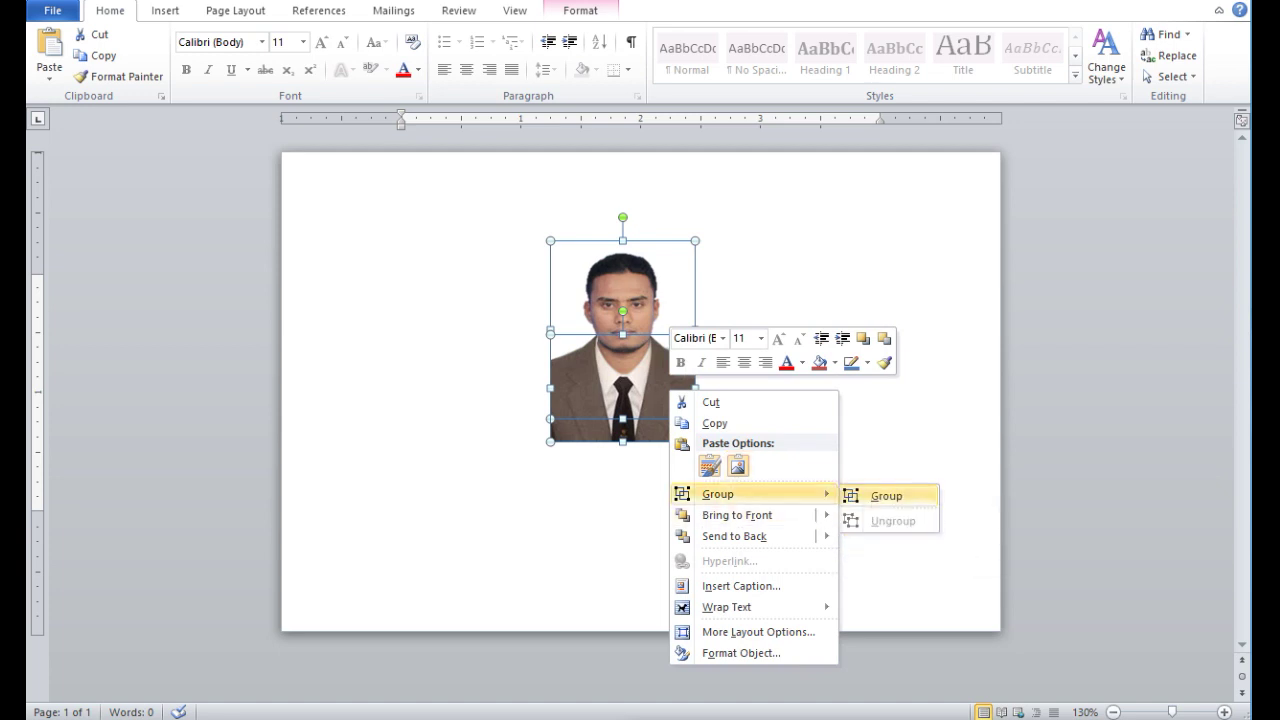
click(880, 496)
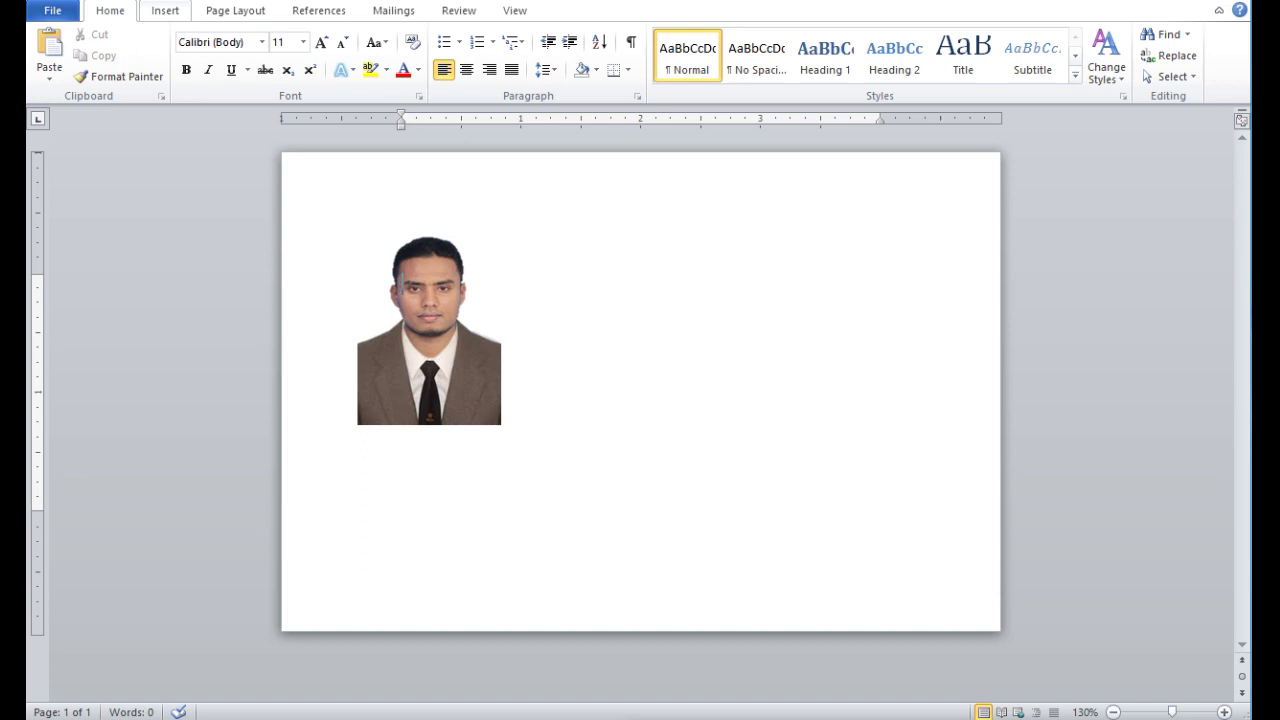
Draw a rectangle about 1.73" high and 1.85" wide on the empty area to the right of the portrait.
click(165, 10)
click(308, 55)
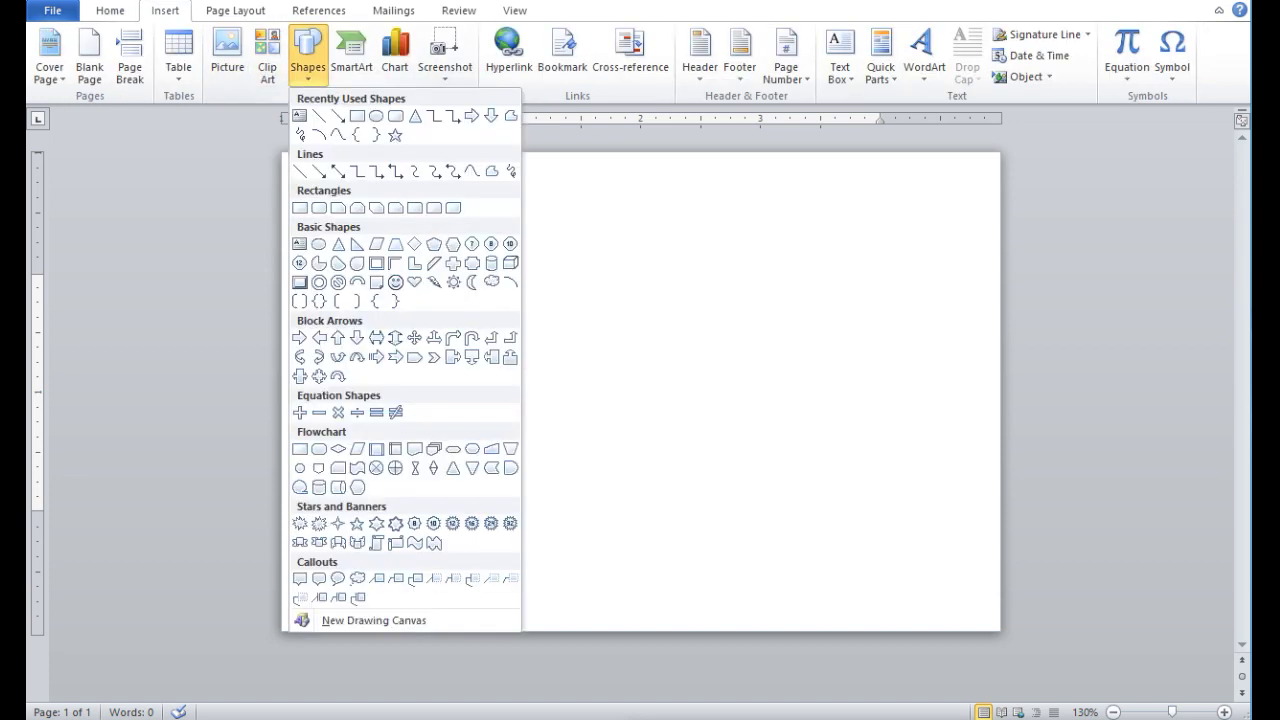
click(357, 116)
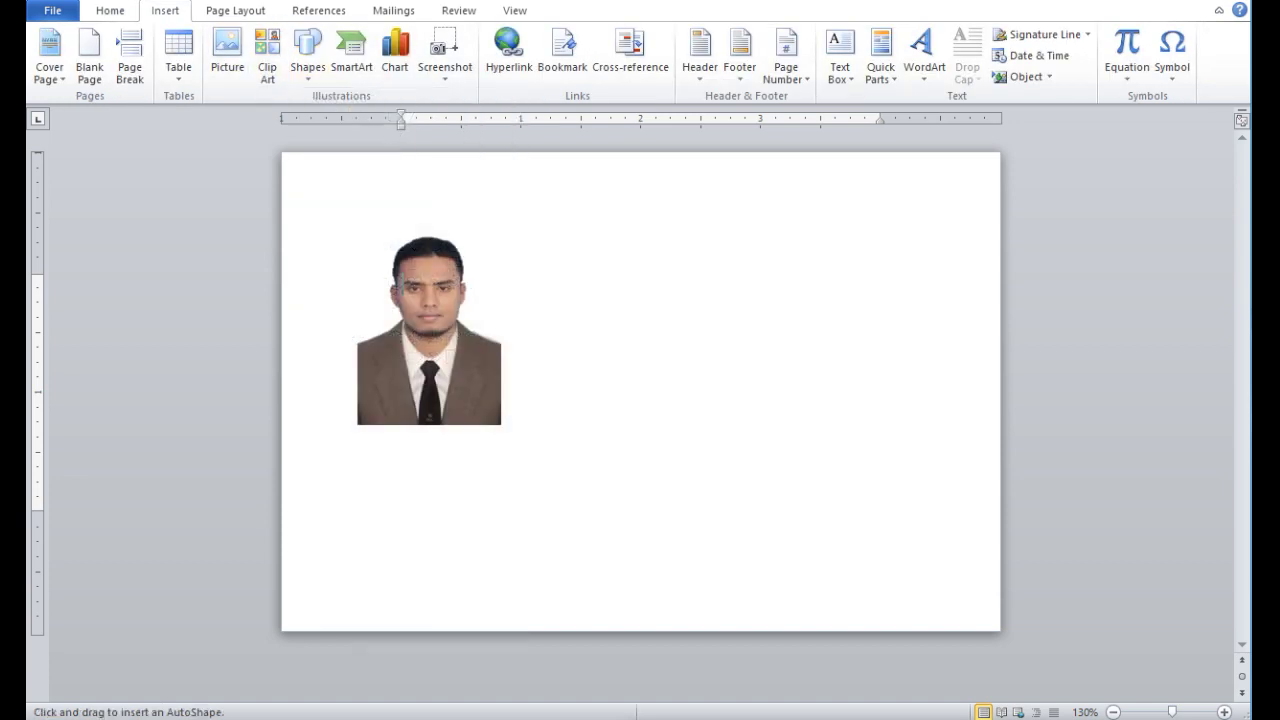
mouse_move(697, 254)
mouse_down()
mouse_move(851, 449)
mouse_move(920, 462)
mouse_up()
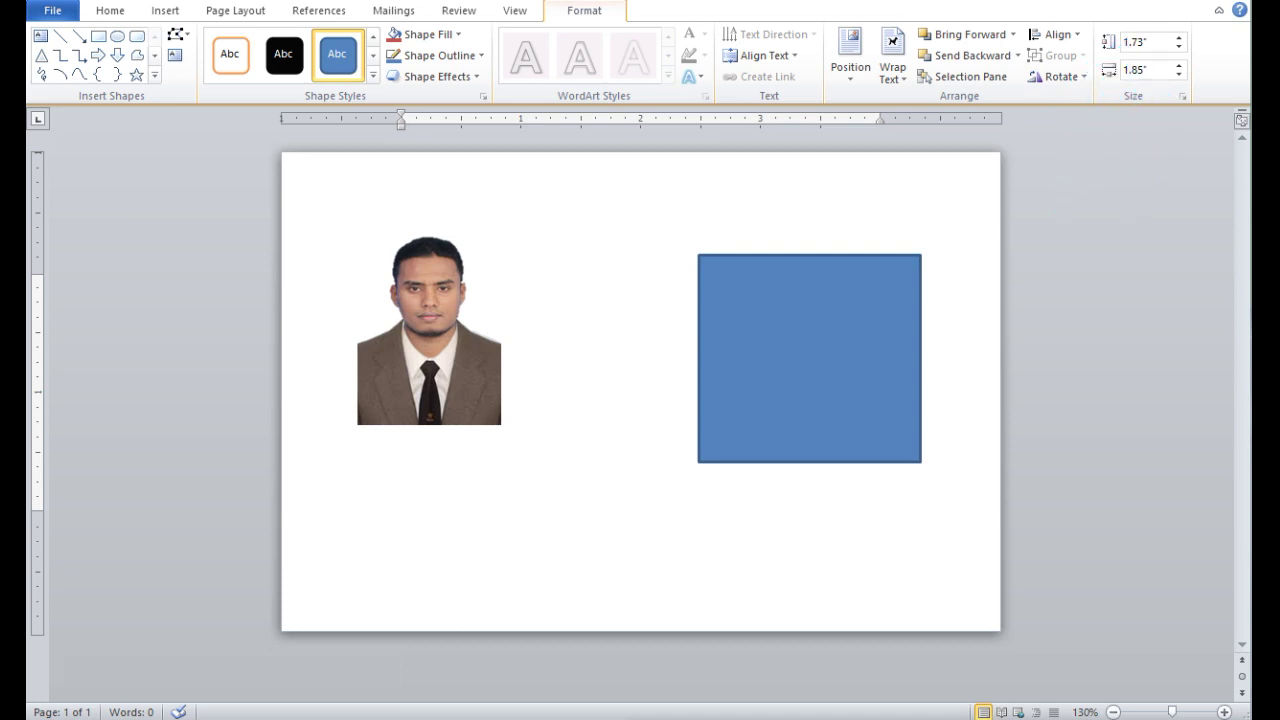
Set the rectangle's height to 1.7" and its width to 1.3".
click(1140, 42)
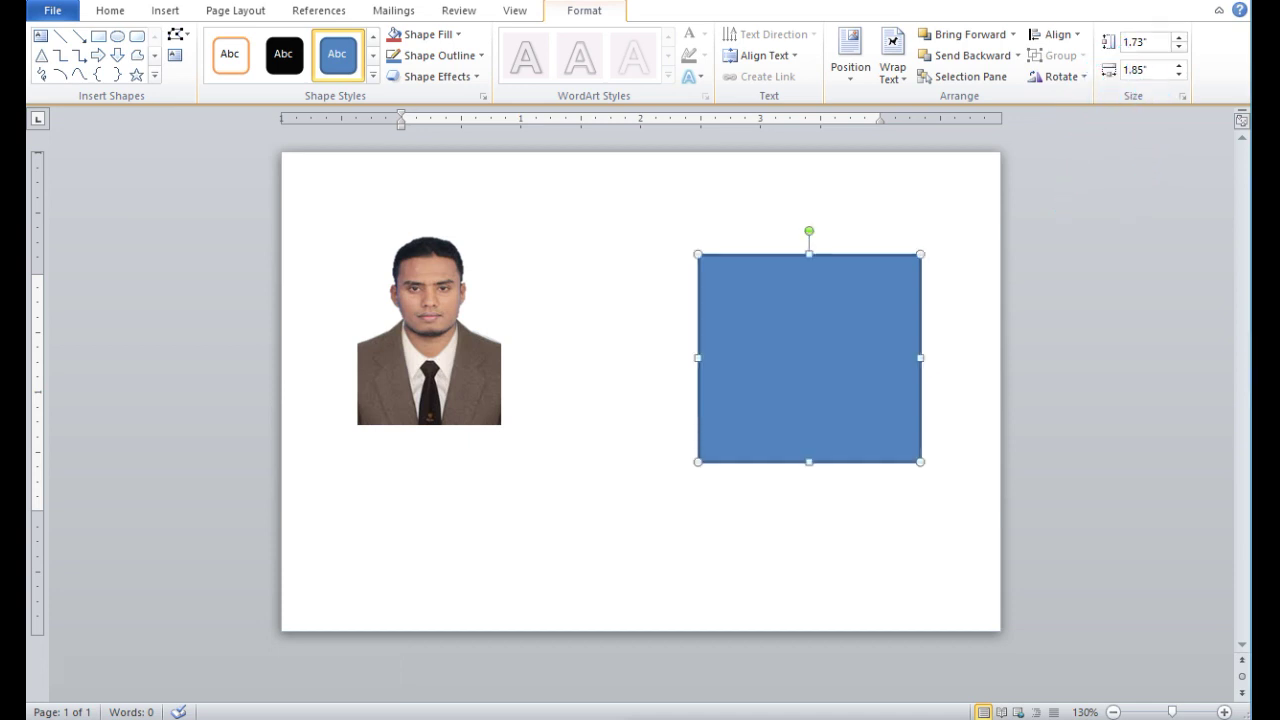
text(1.7)
click(1127, 69)
drag(1149, 70, 1122, 70)
key(BackSpace)
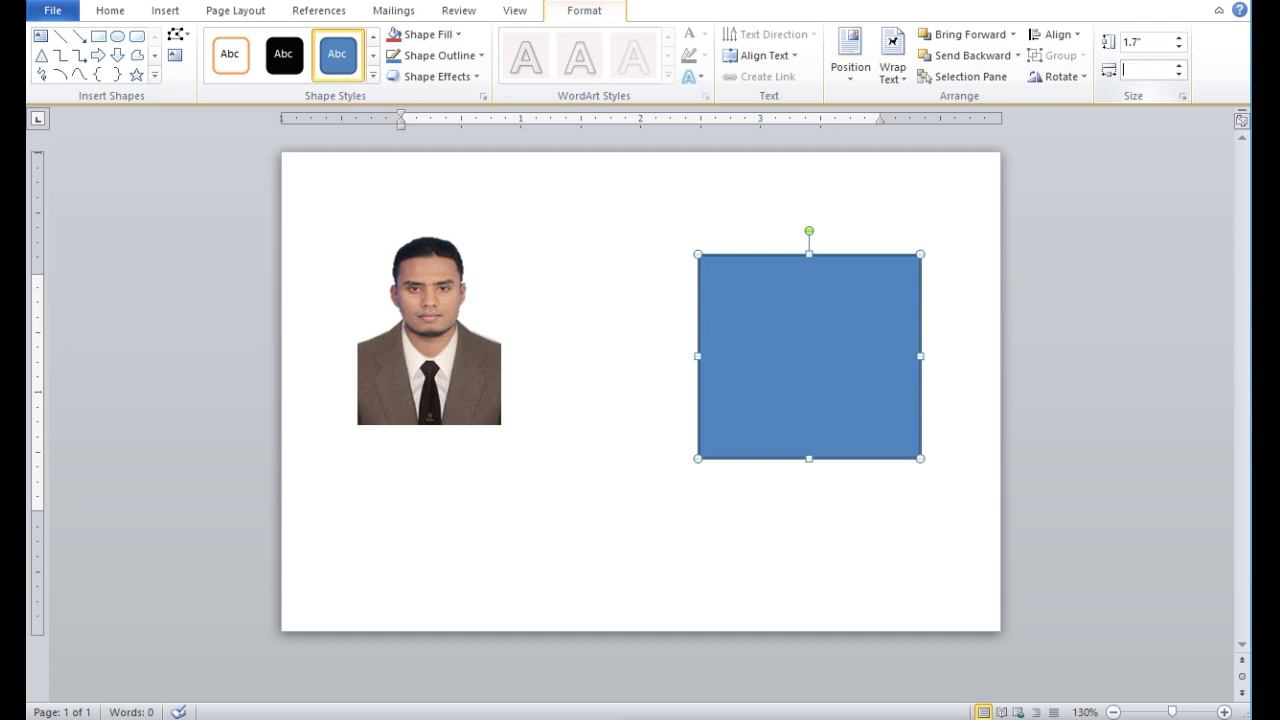
text(1.3)
click(962, 250)
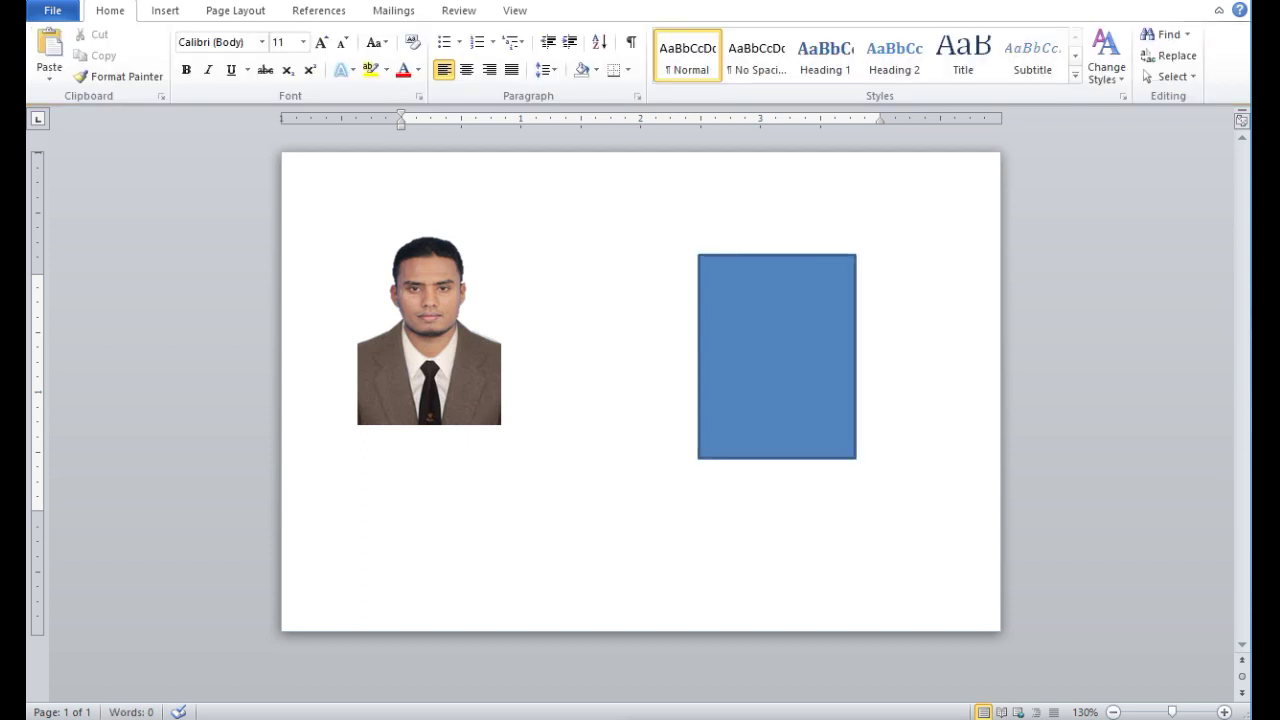
Give the rectangle a black outline and a light blue fill.
click(776, 356)
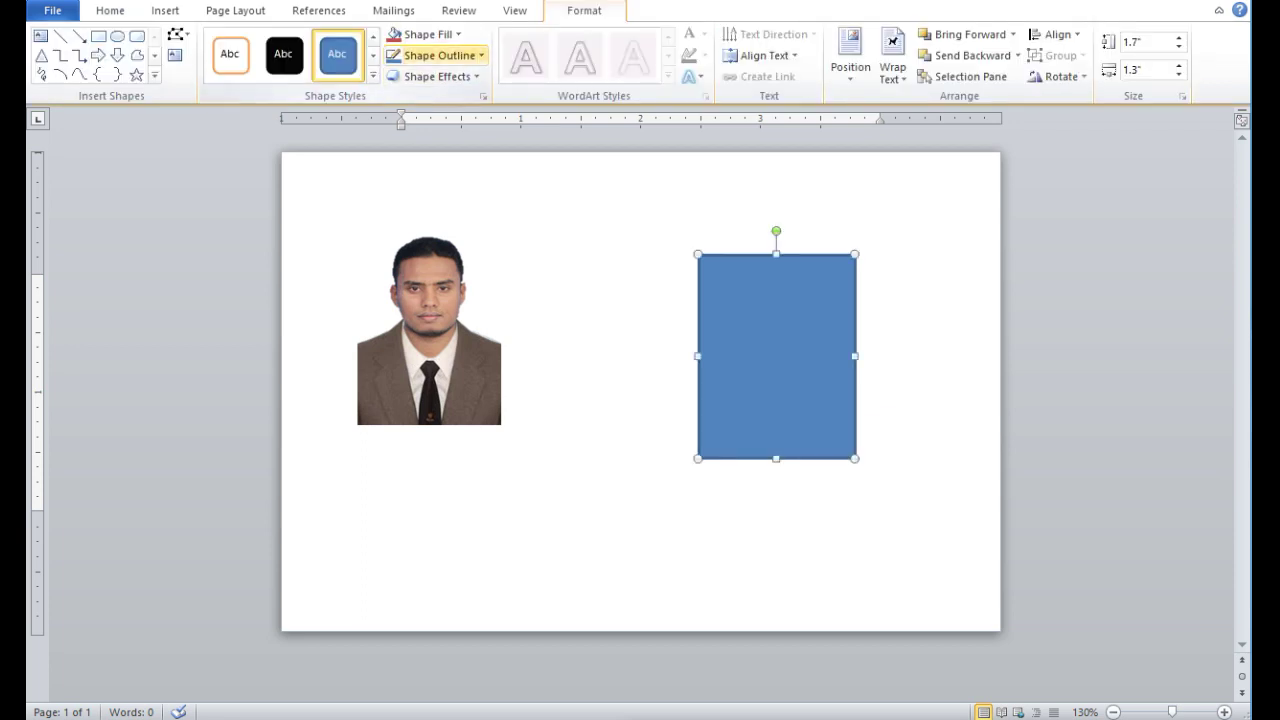
click(481, 55)
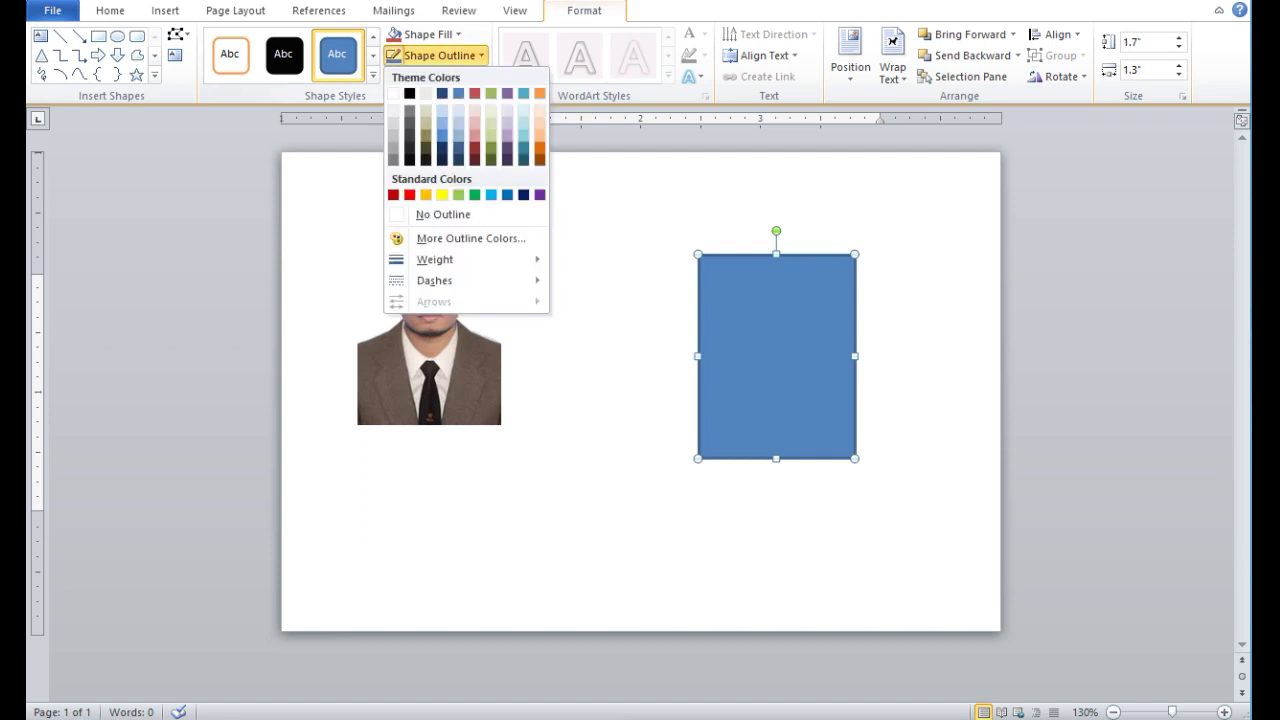
click(409, 93)
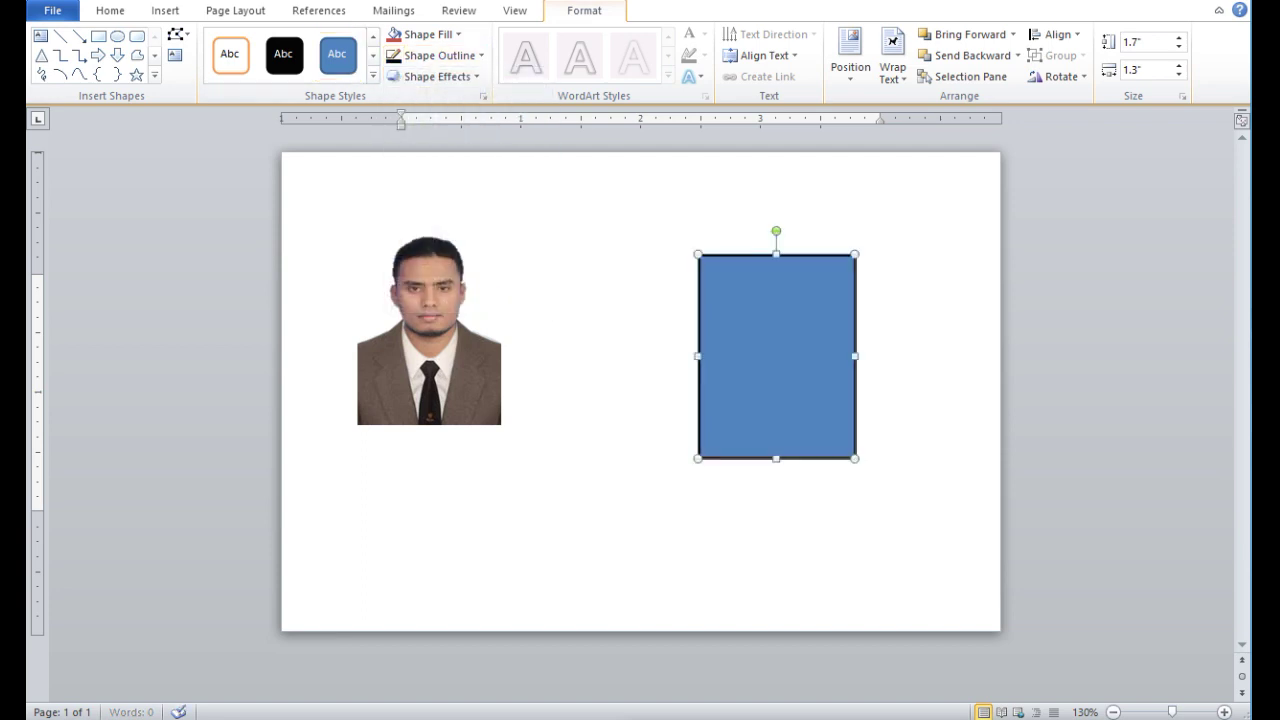
click(428, 34)
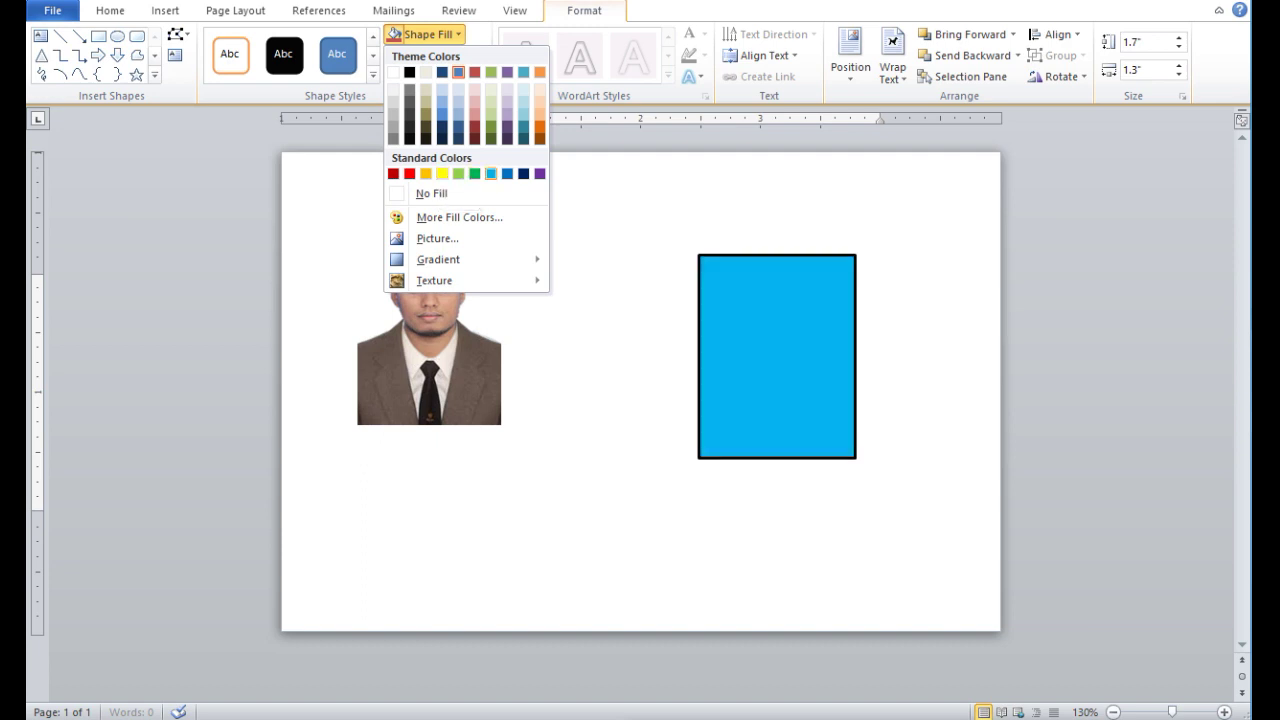
click(490, 174)
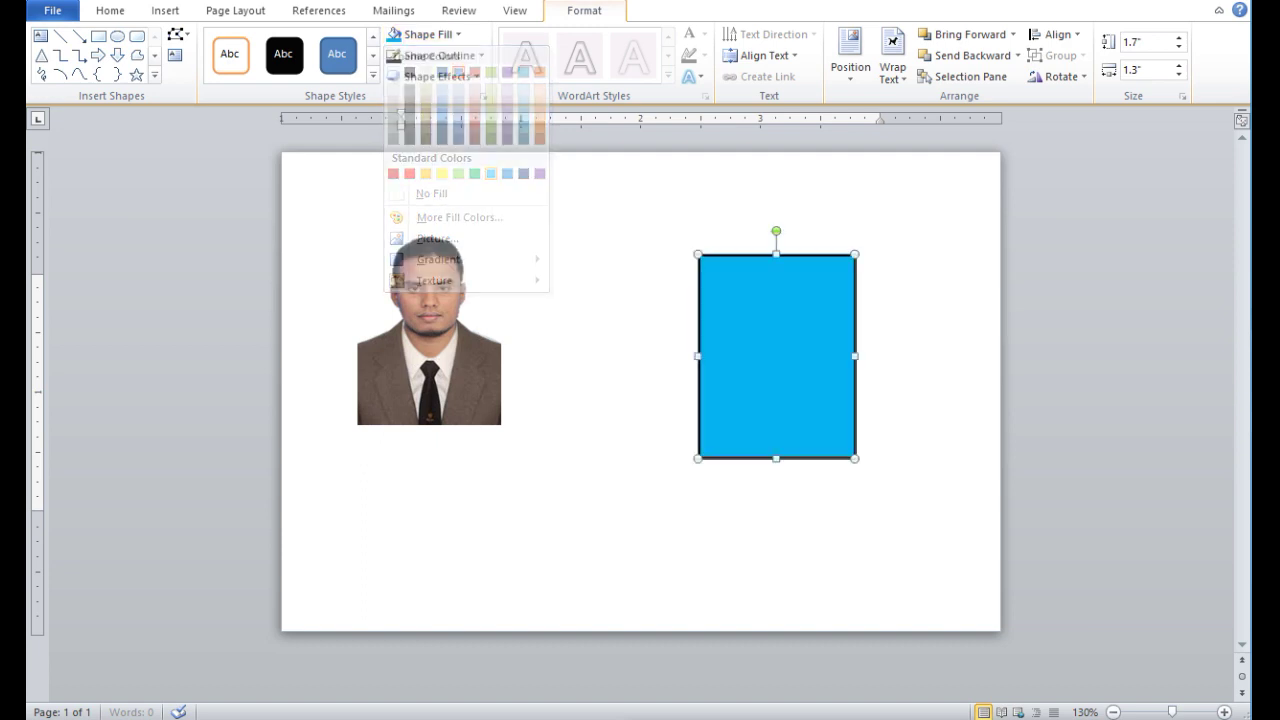
Move the blue rectangle over the portrait, aligning the left and bottom edges, and narrow it to 1.2" to match the suit.
drag(776, 356, 435, 322)
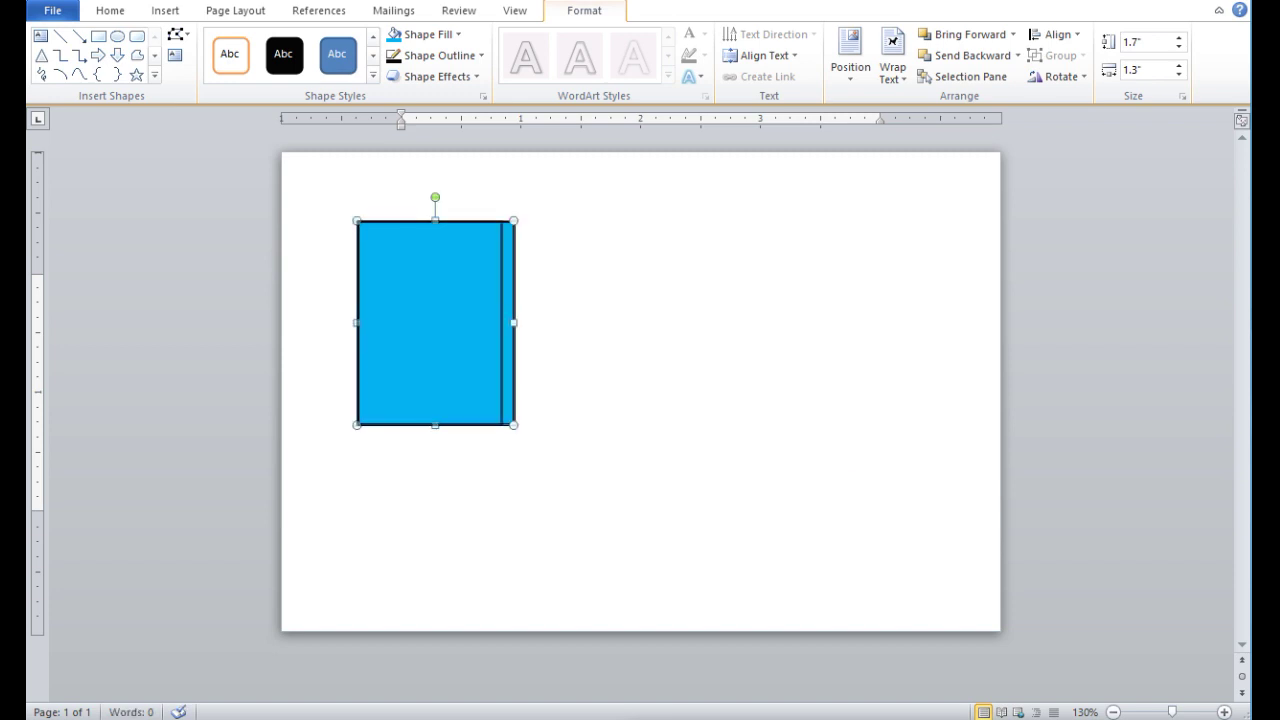
drag(502, 322, 502, 322)
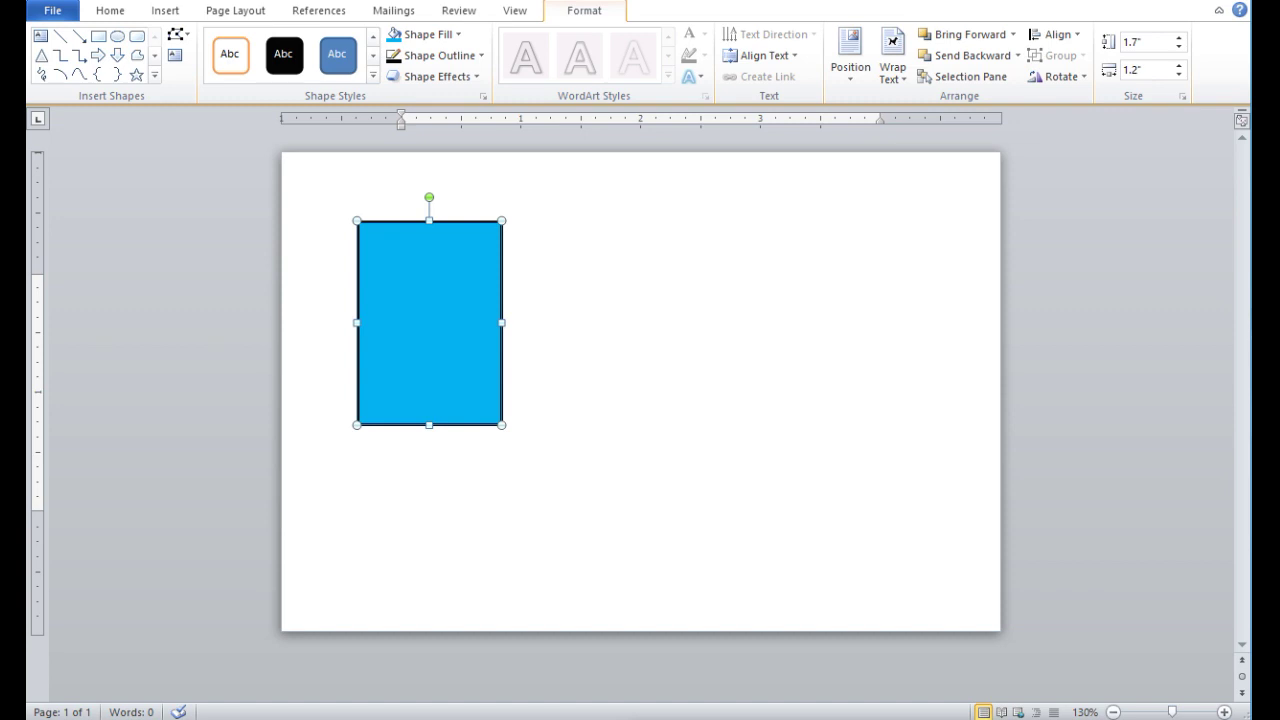
click(640, 400)
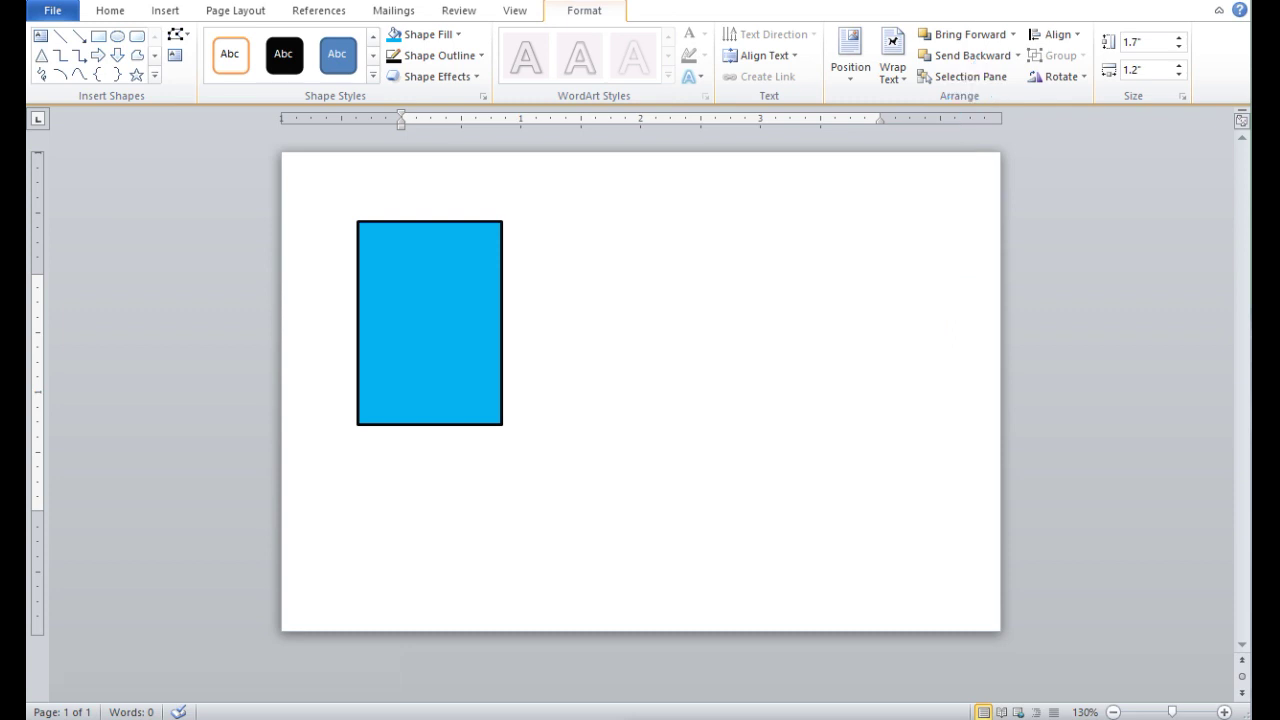
Send the blue rectangle backward so it sits behind the portrait and suit.
click(430, 322)
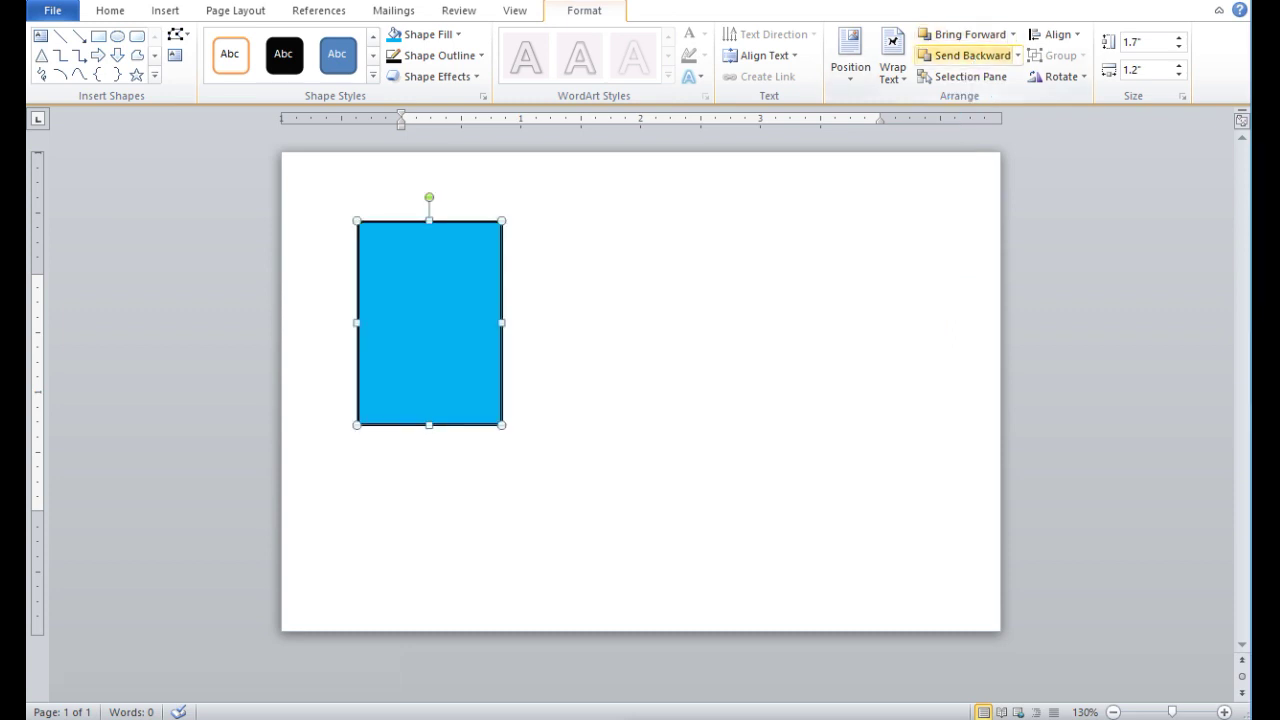
click(970, 56)
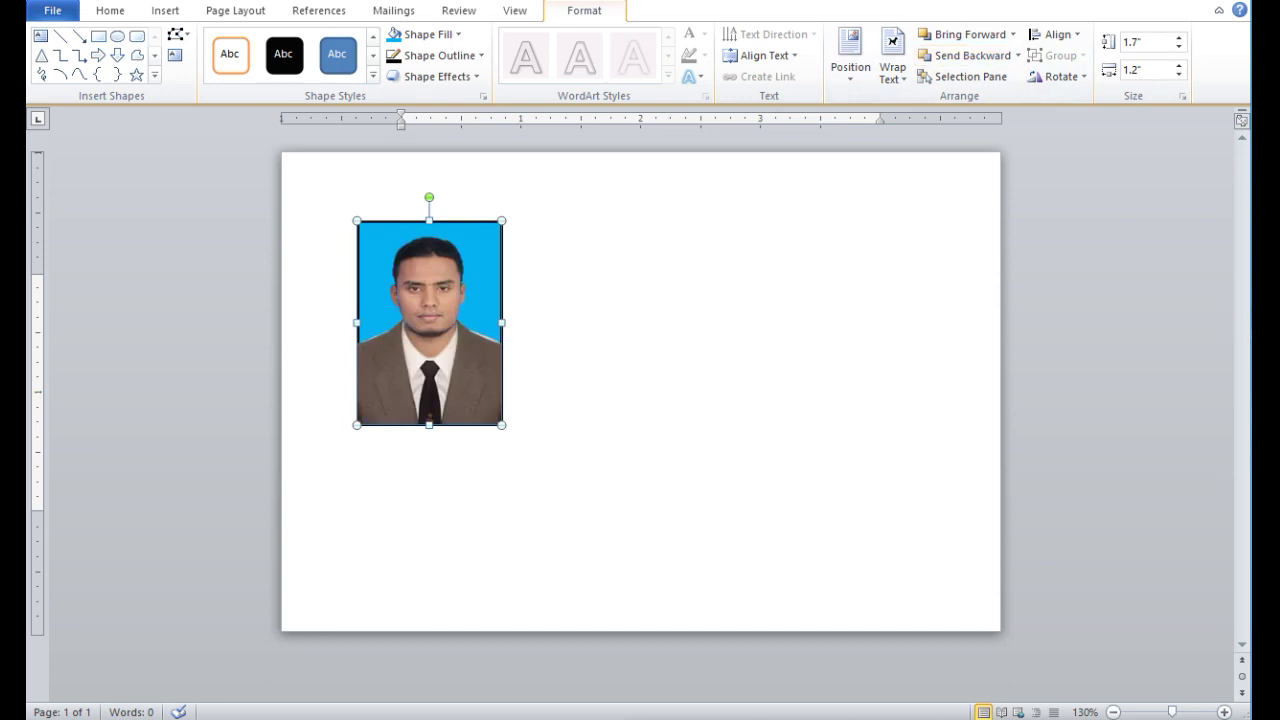
click(700, 330)
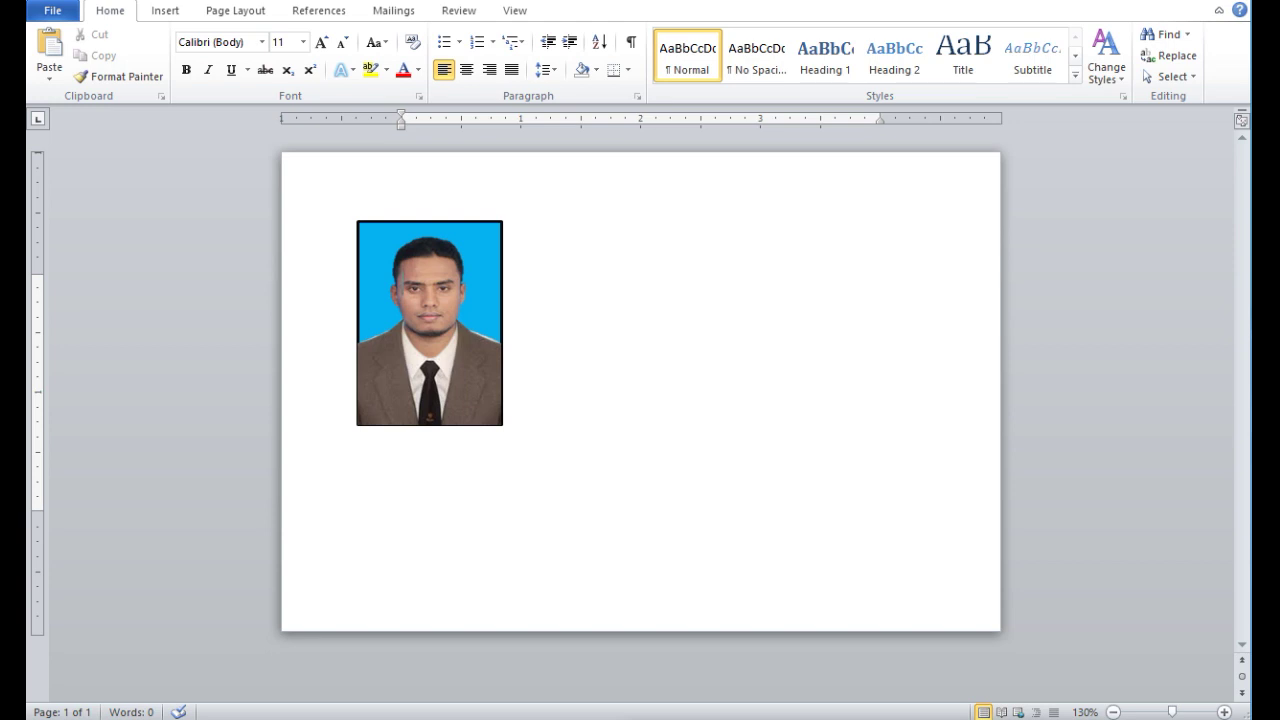
Select the portrait-and-suit group and show the Selection Pane for the page's shapes.
click(430, 324)
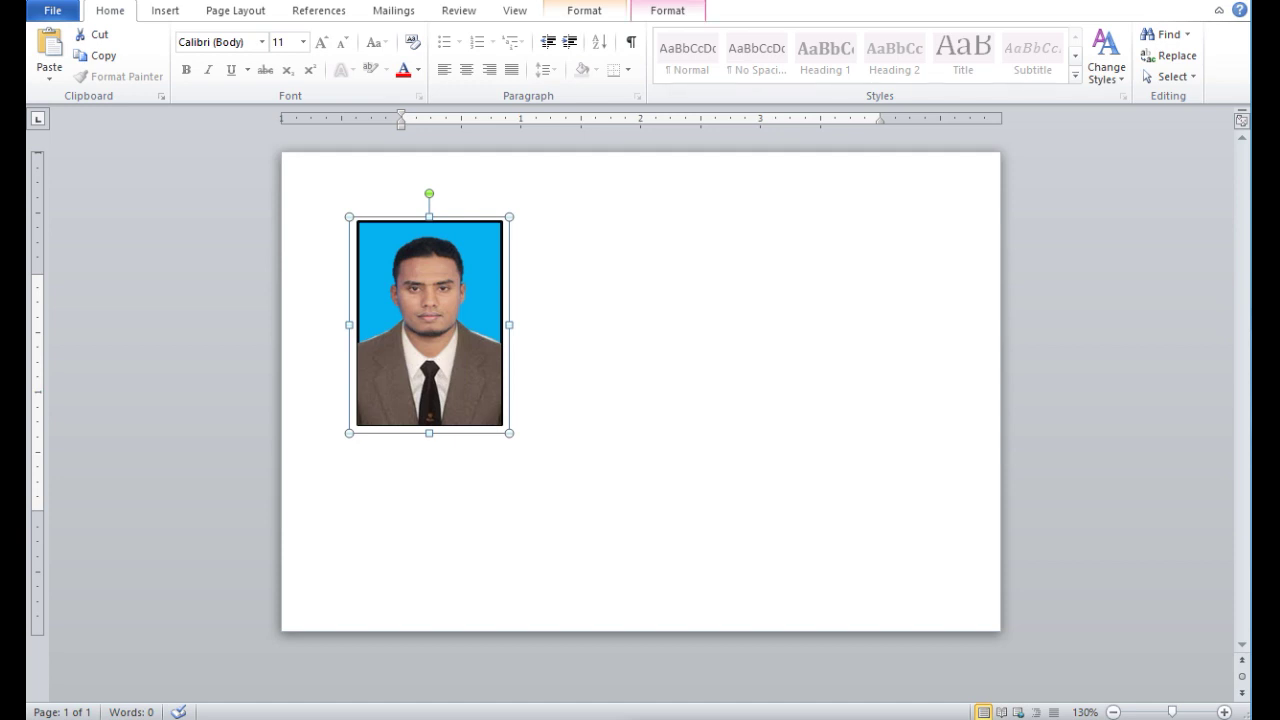
click(667, 11)
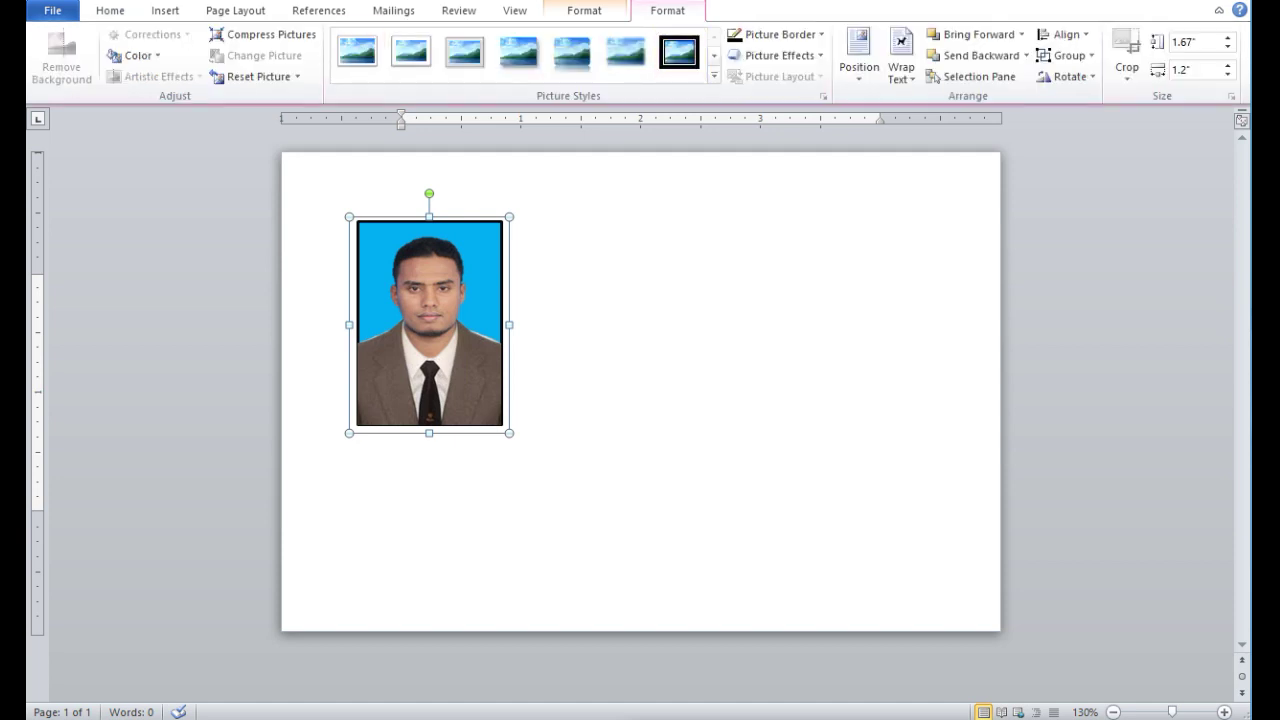
key(Escape)
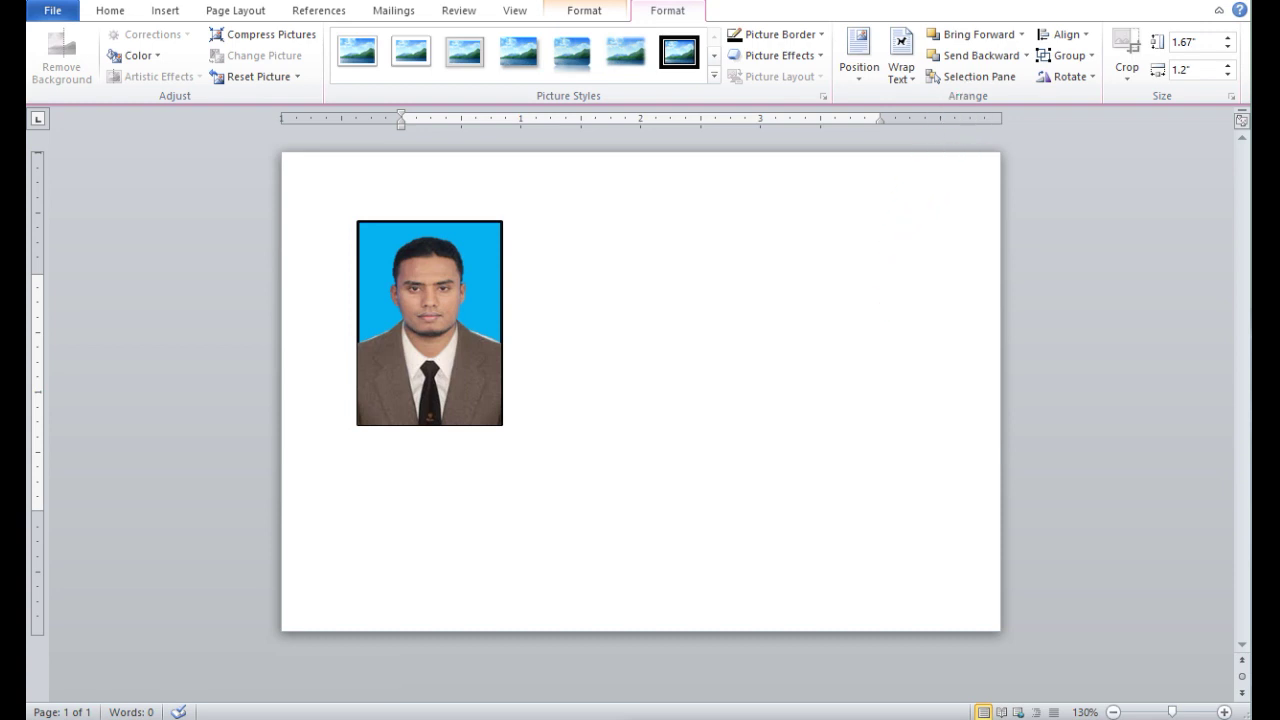
click(933, 77)
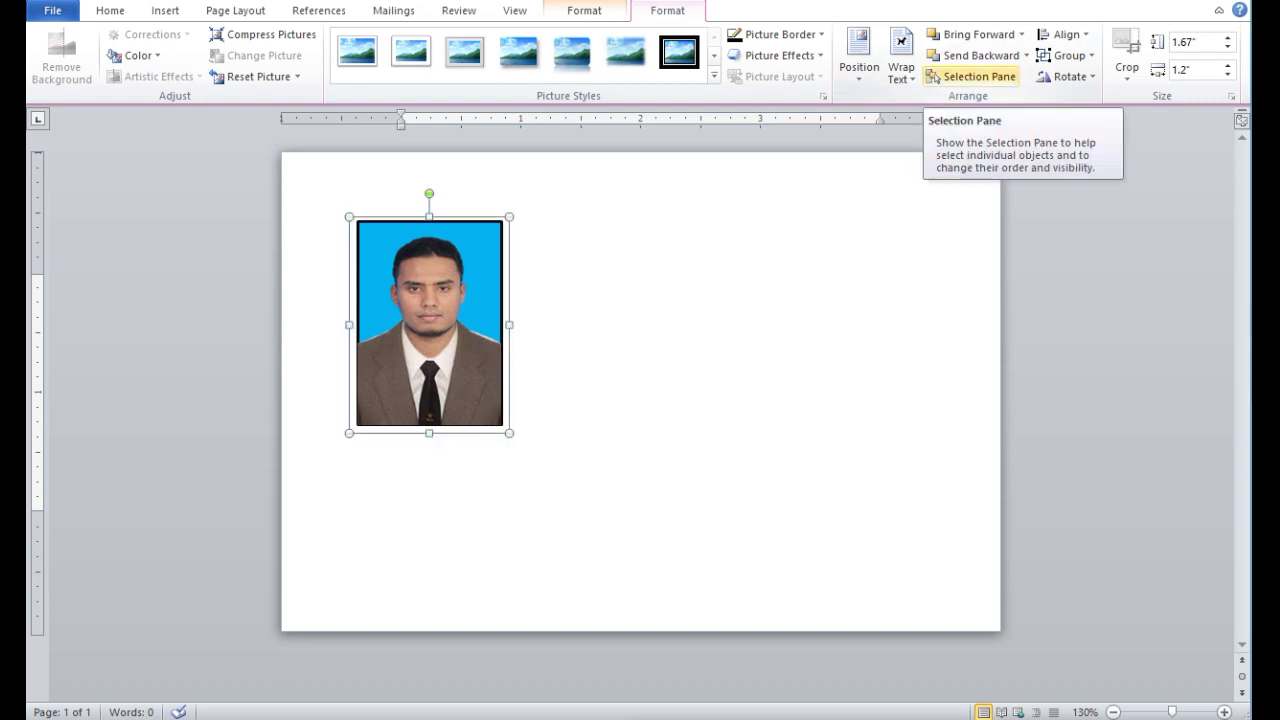
click(933, 77)
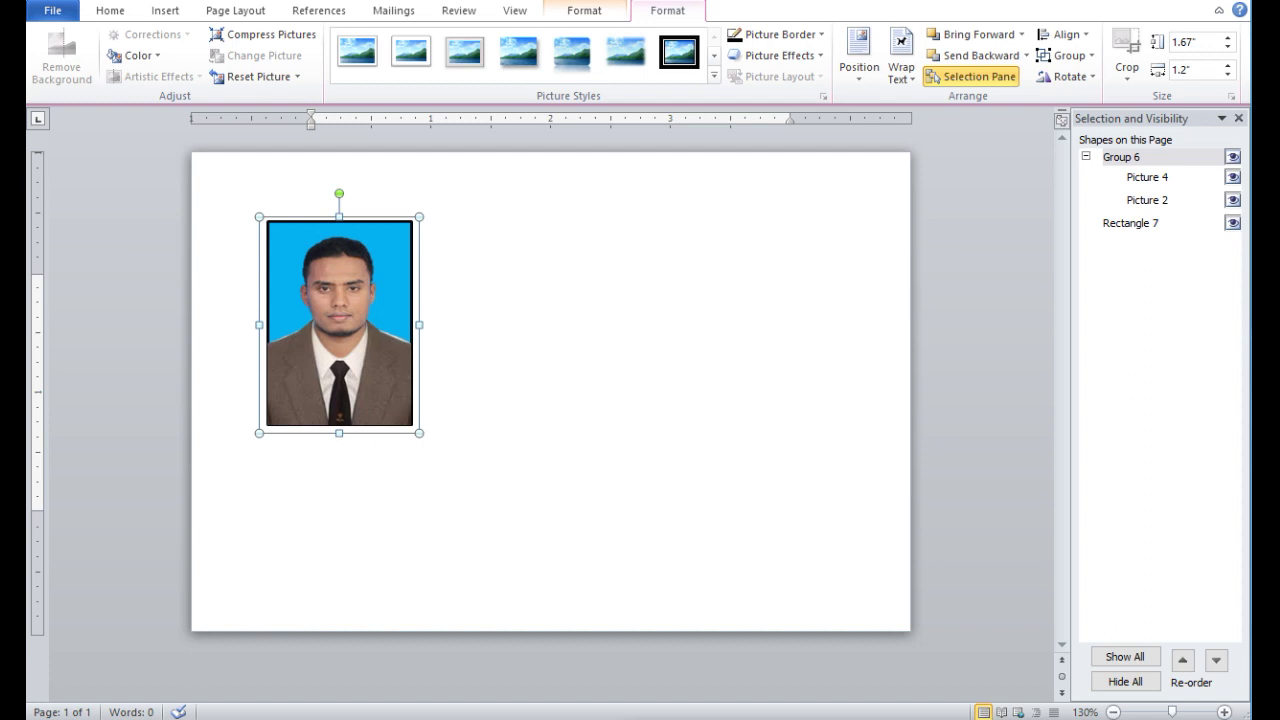
Select the blue rectangle together with the portrait-and-suit group and group them into one object.
click(1086, 157)
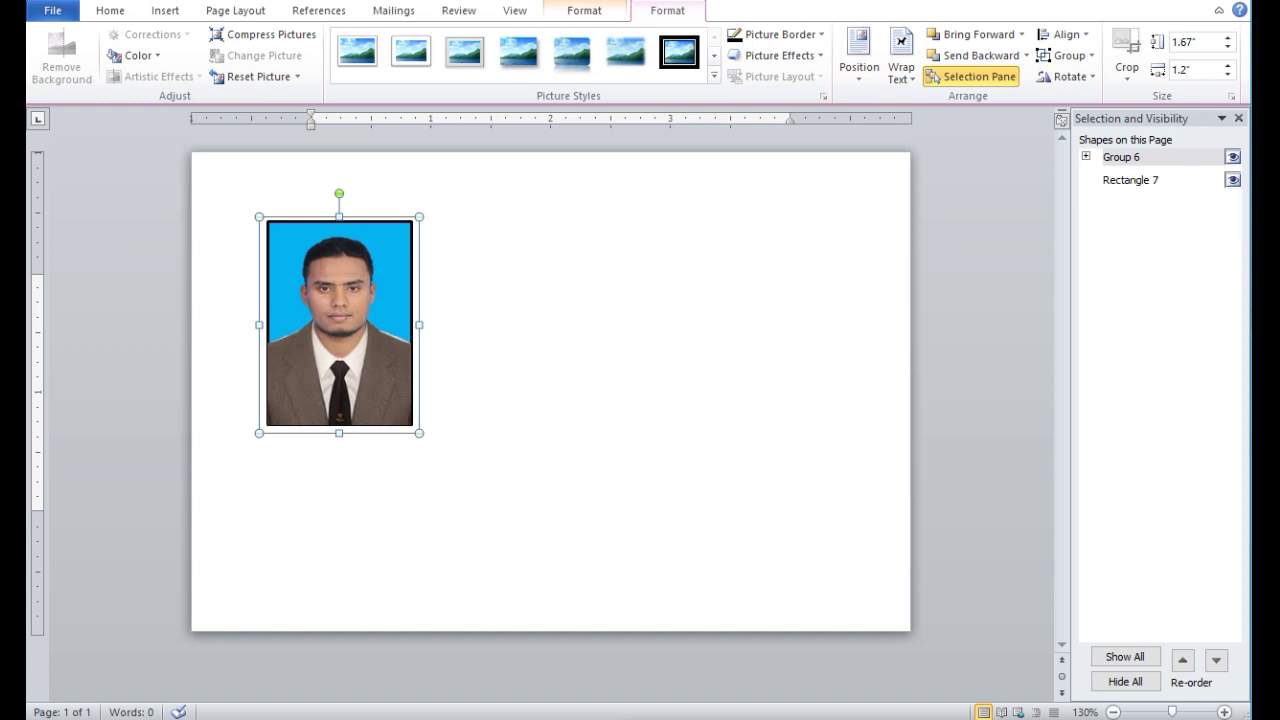
ctrl+click(1131, 180)
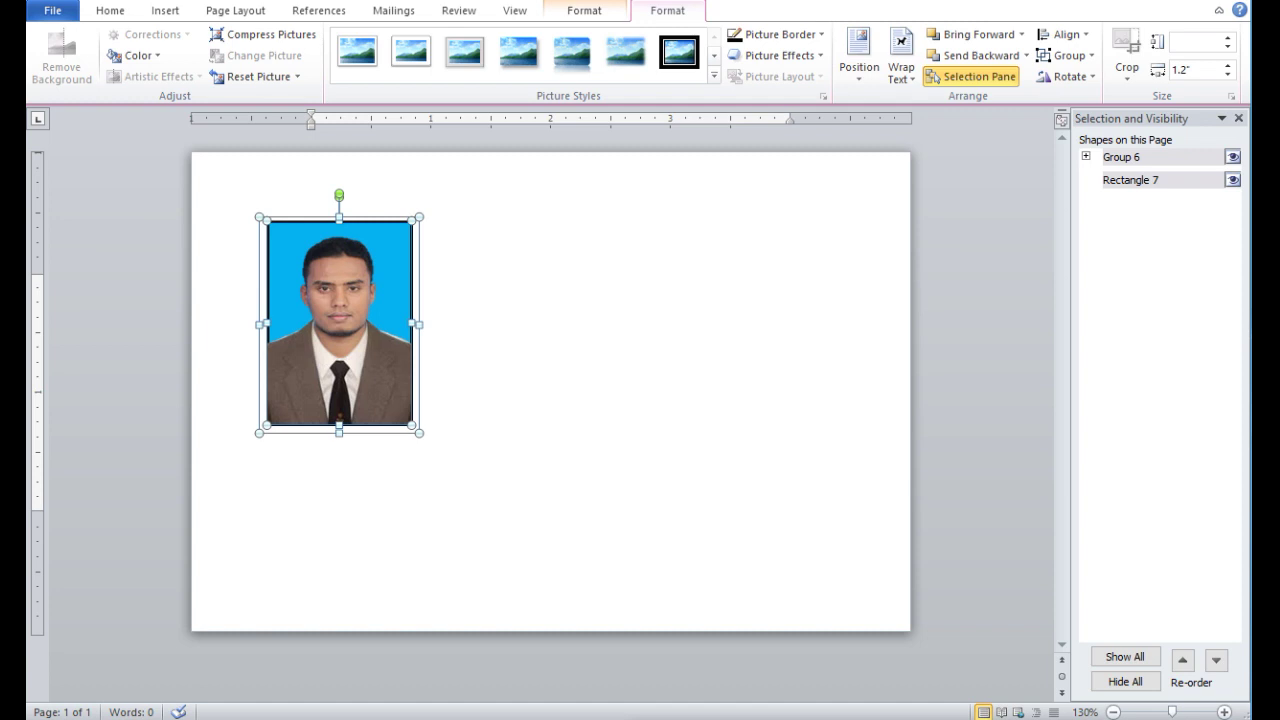
right_click(369, 315)
mouse_move(440, 420)
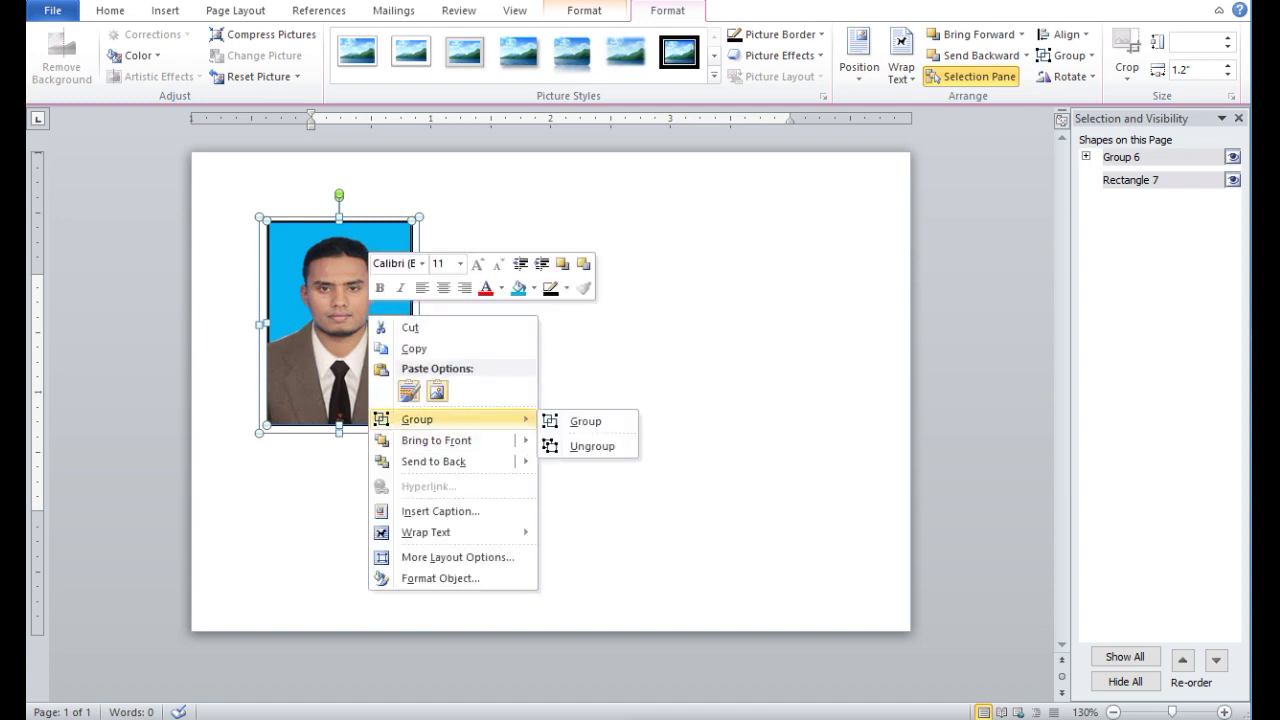
click(1068, 55)
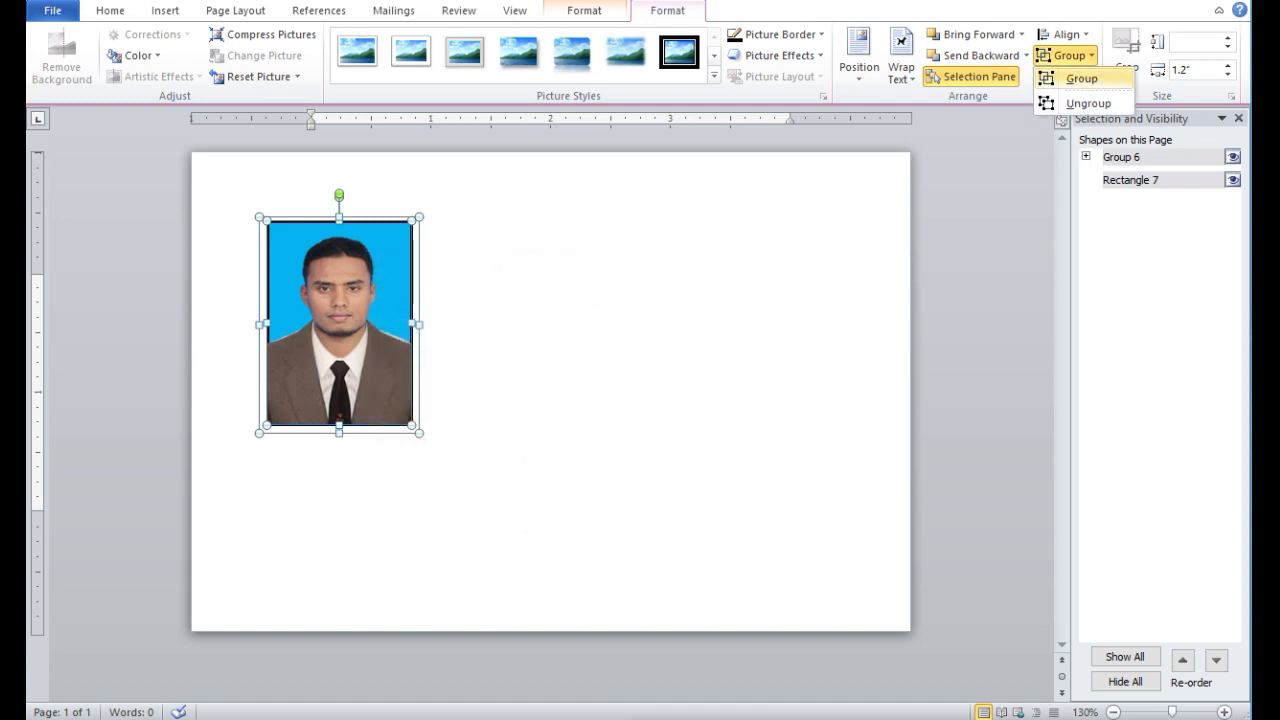
click(1080, 78)
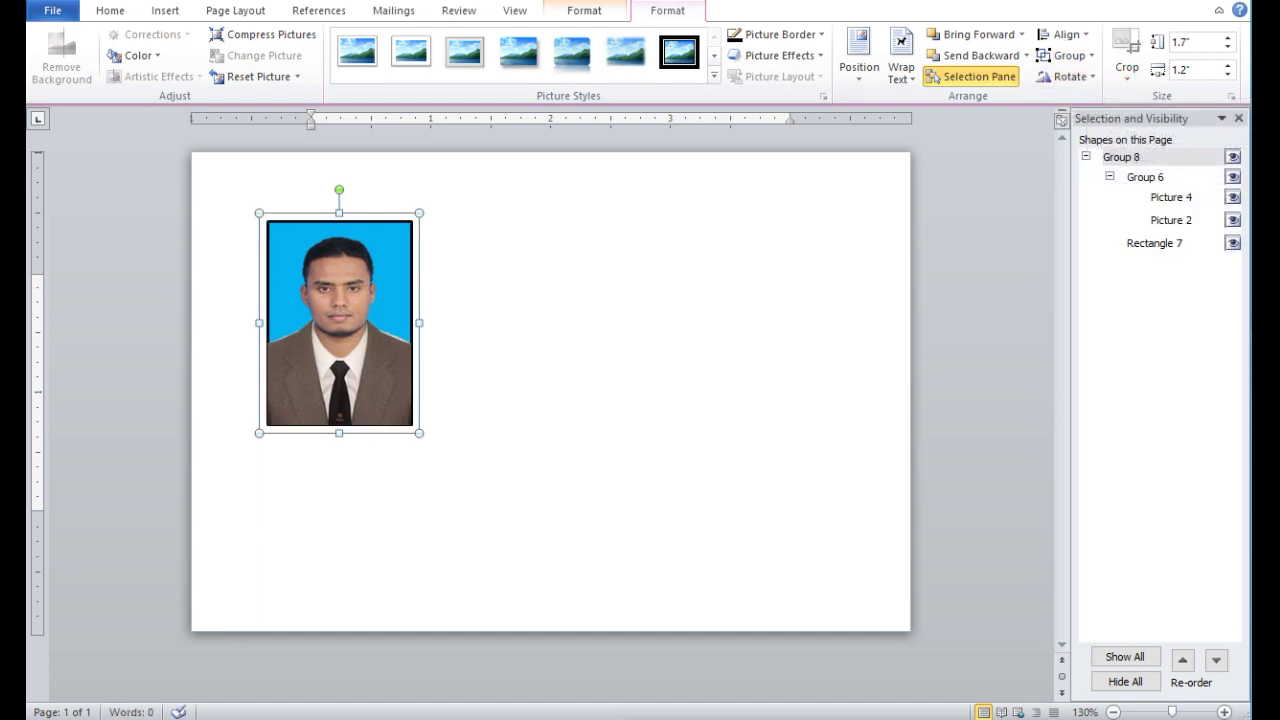
Move the grouped photo toward the page's upper-left corner and resize it to about 1.46" high by 1.22" wide.
click(620, 300)
mouse_move(311, 290)
mouse_down()
mouse_move(269, 244)
mouse_move(298, 278)
mouse_up()
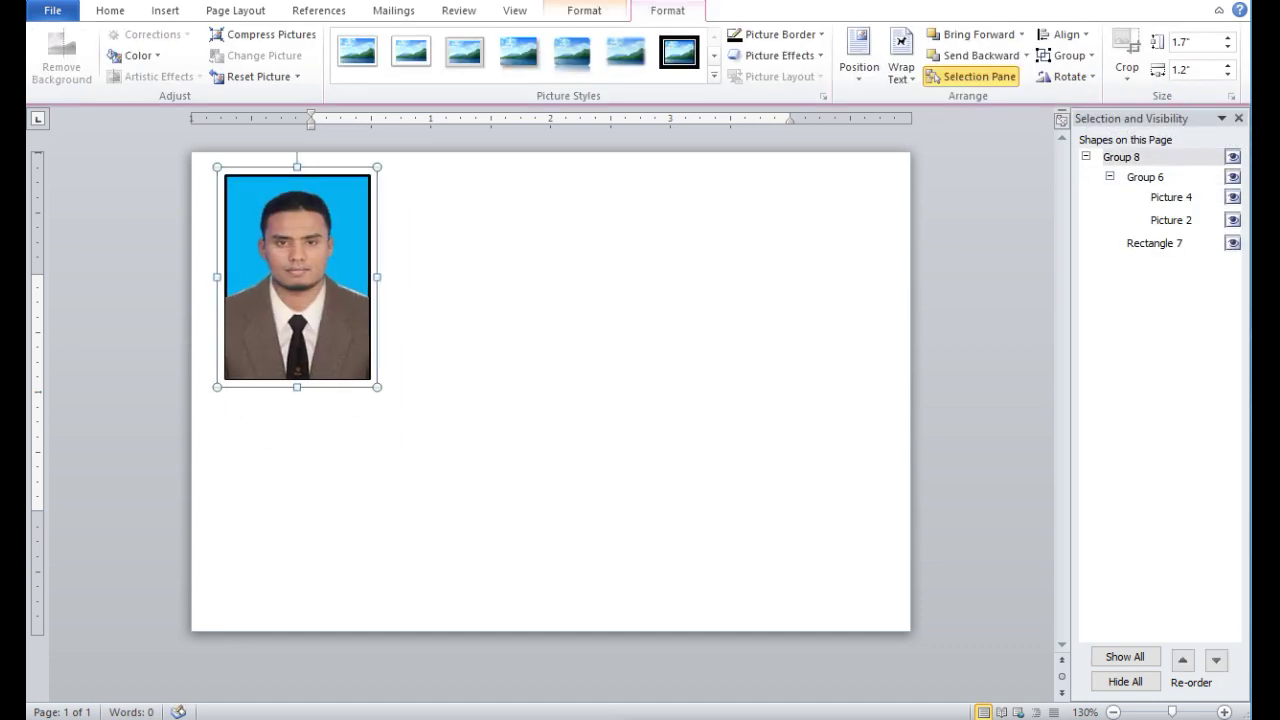
drag(377, 387, 365, 357)
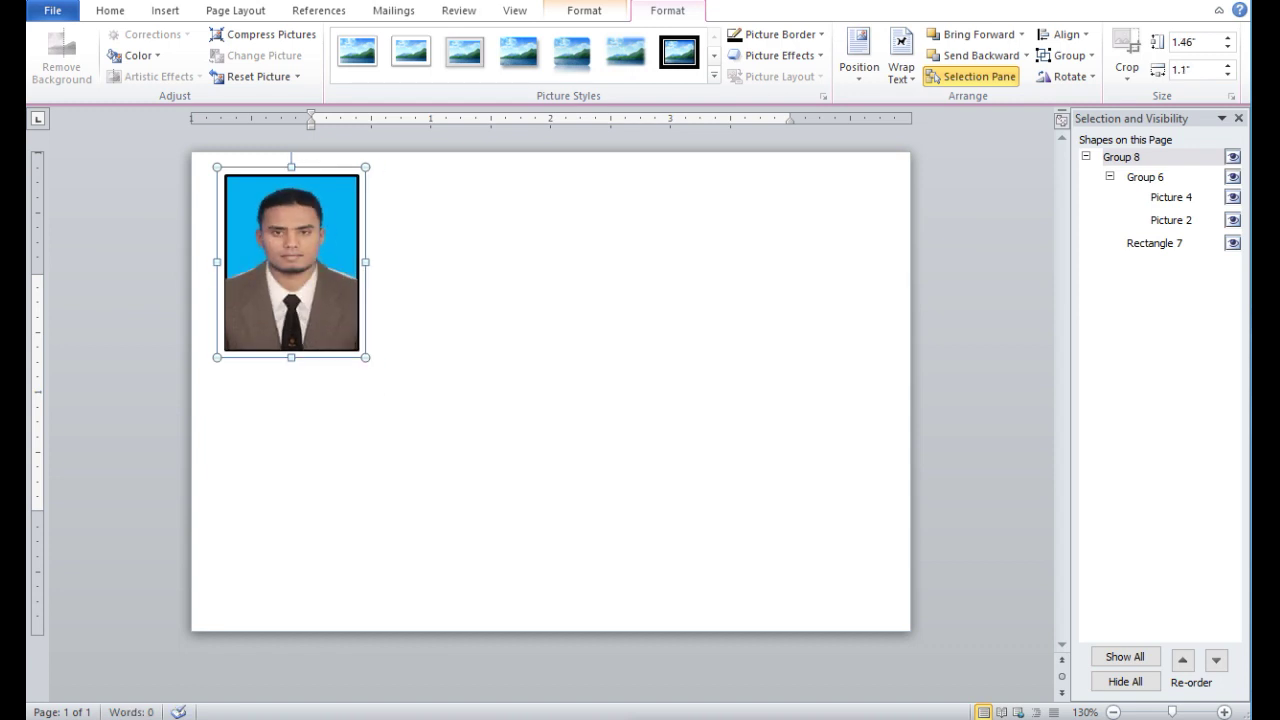
drag(365, 262, 380, 262)
click(305, 300)
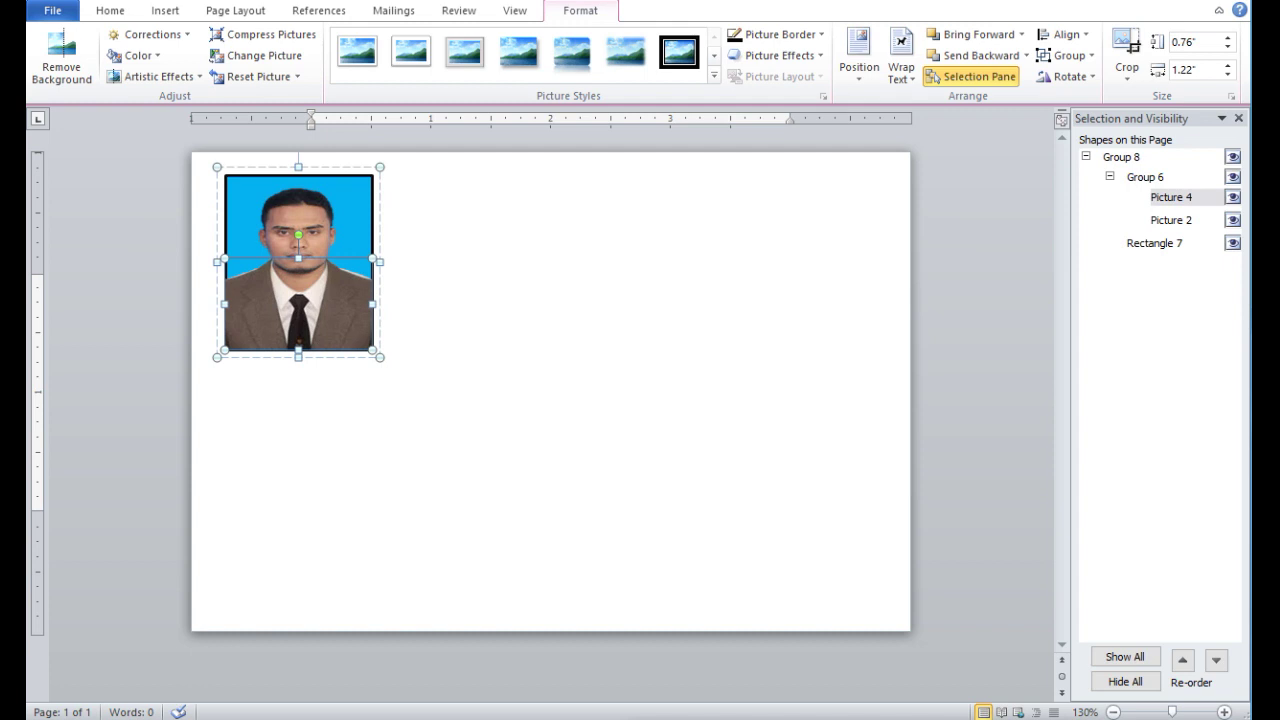
click(470, 300)
click(300, 290)
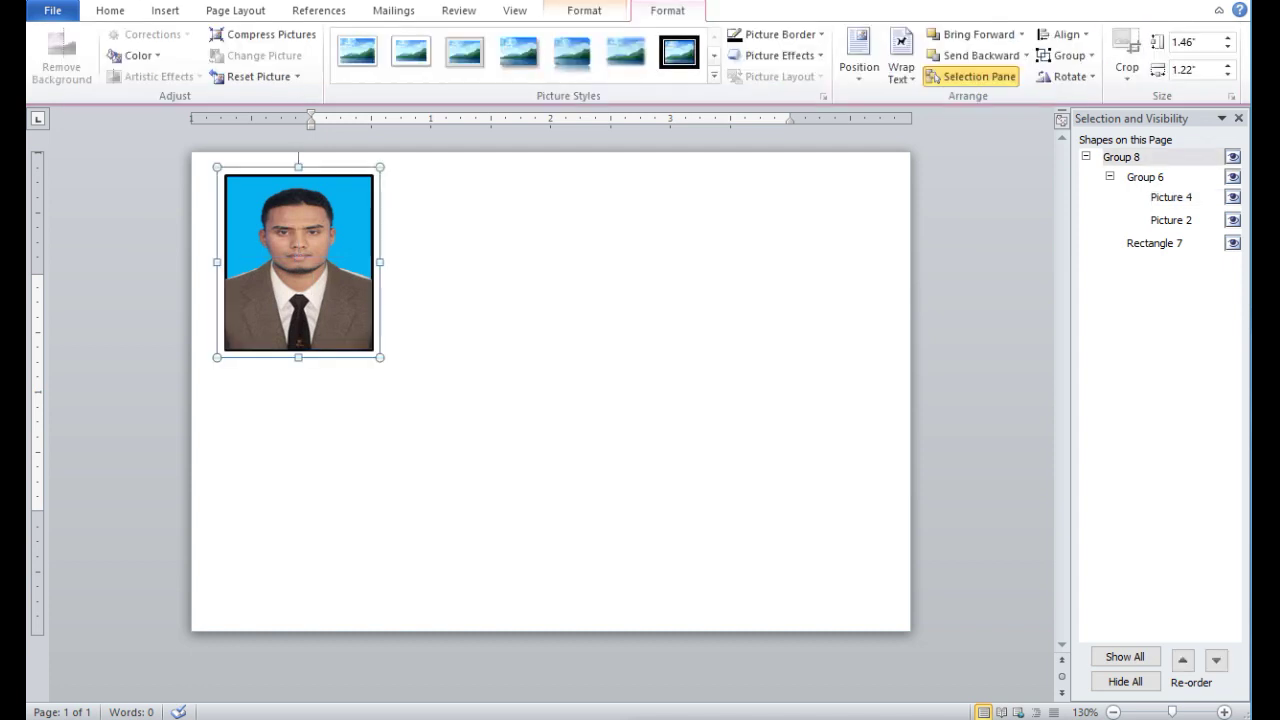
Duplicate the photo three times across the page and space the four photos into a roughly even row.
drag(300, 280, 814, 278)
drag(621, 265, 643, 278)
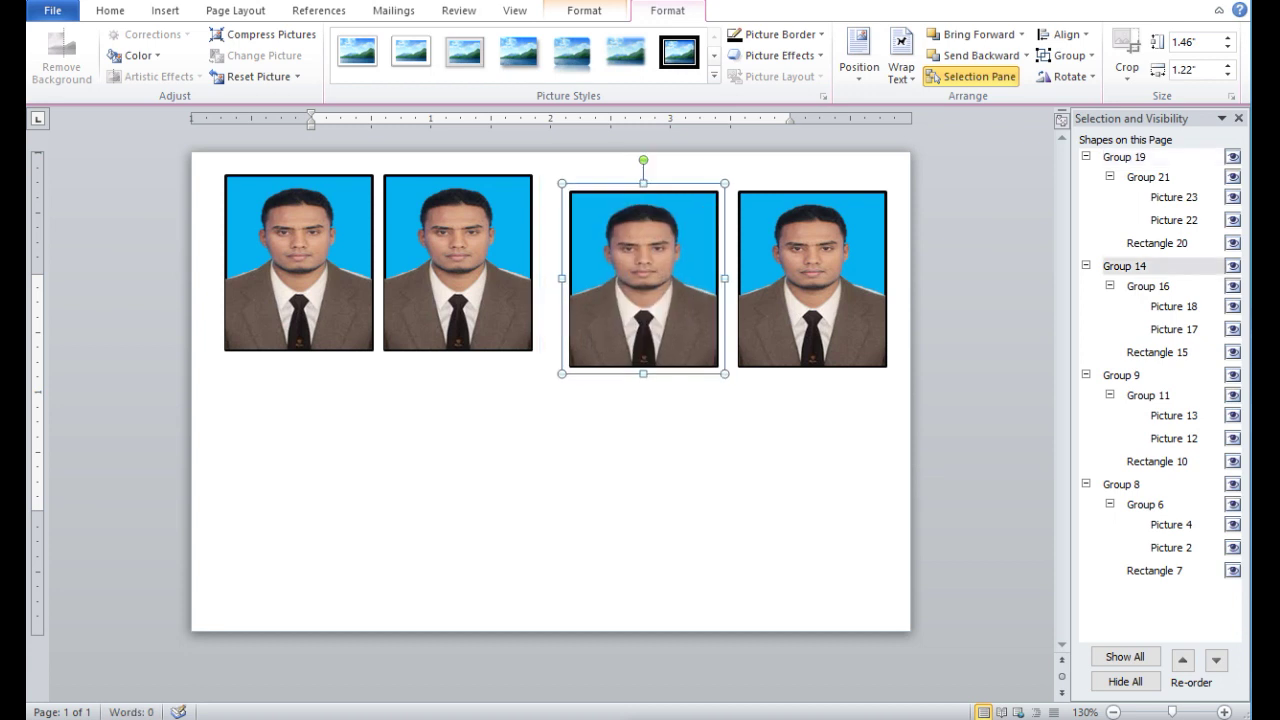
drag(458, 263, 476, 282)
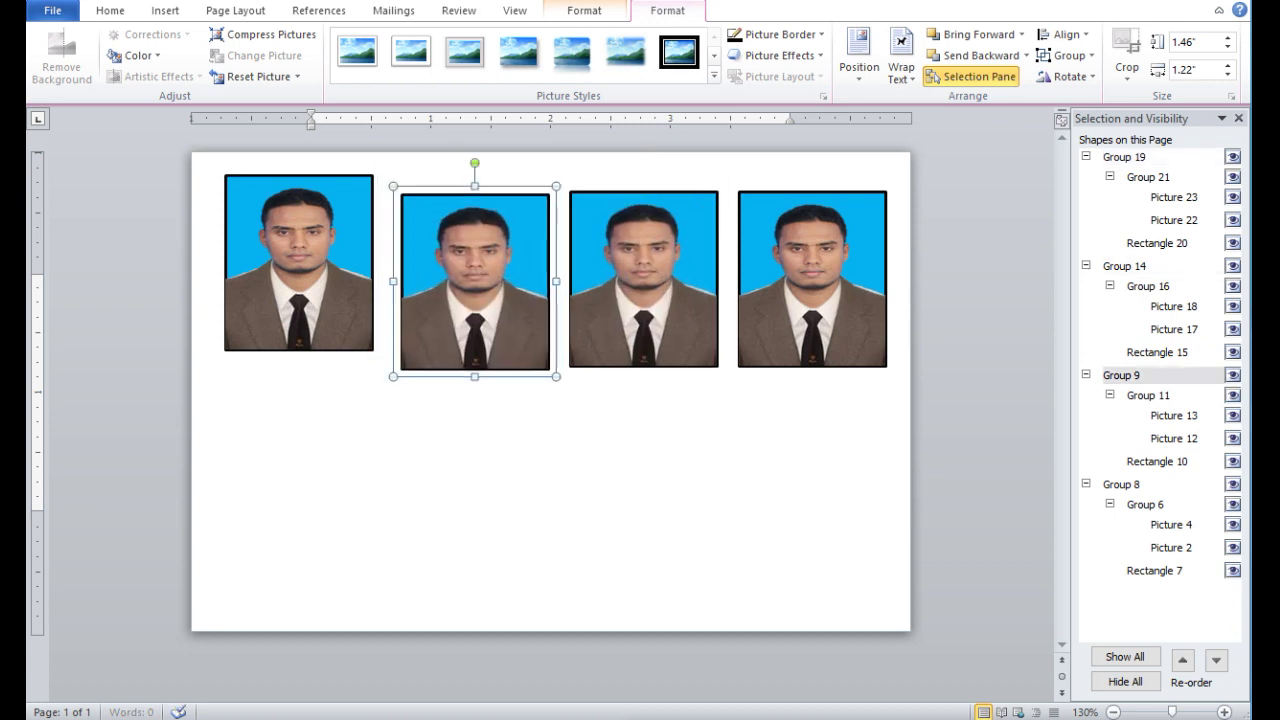
drag(298, 263, 310, 282)
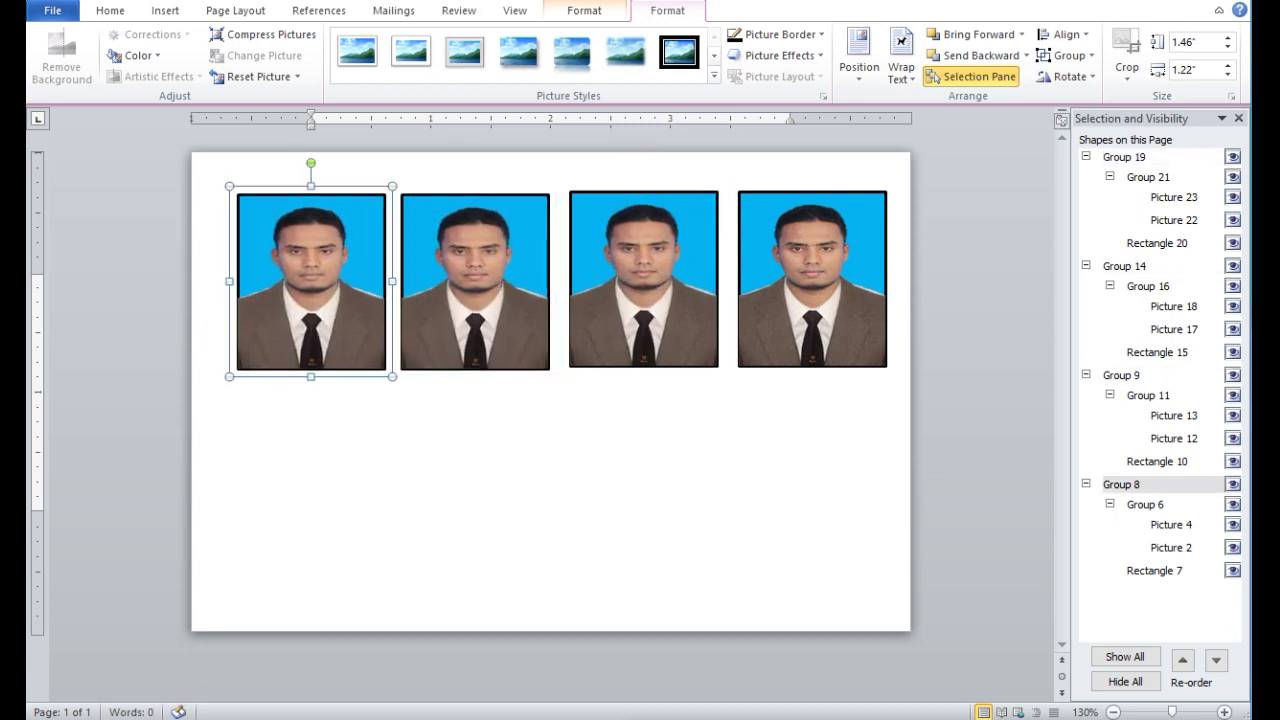
click(500, 470)
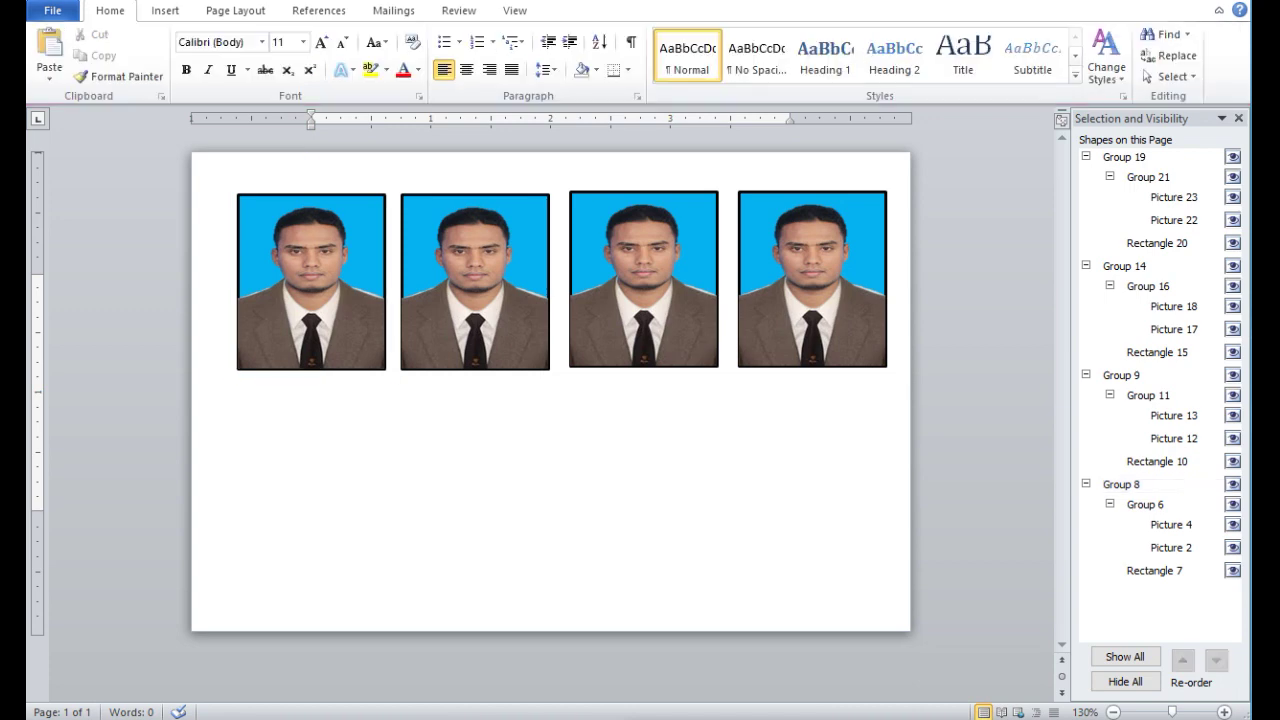
Select all four photos in the row and duplicate them as a second row directly below.
click(312, 286)
shift+click(475, 285)
shift+click(643, 283)
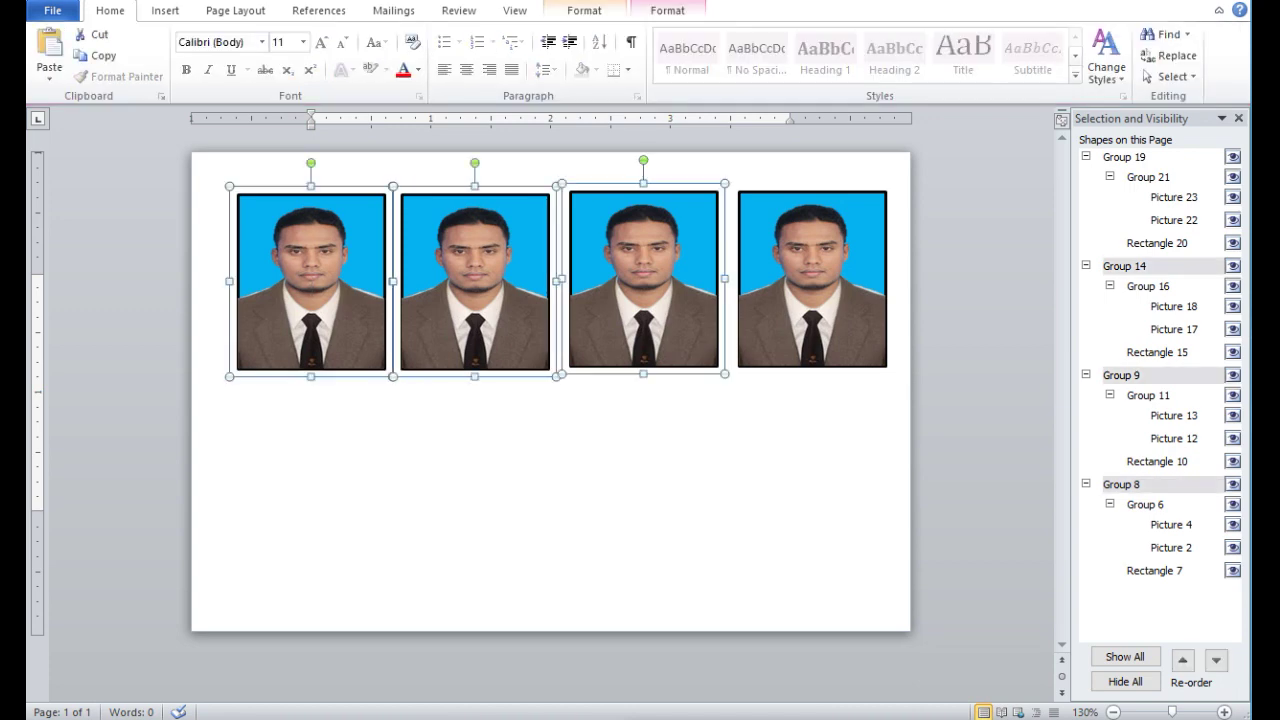
shift+click(811, 283)
drag(812, 285, 813, 503)
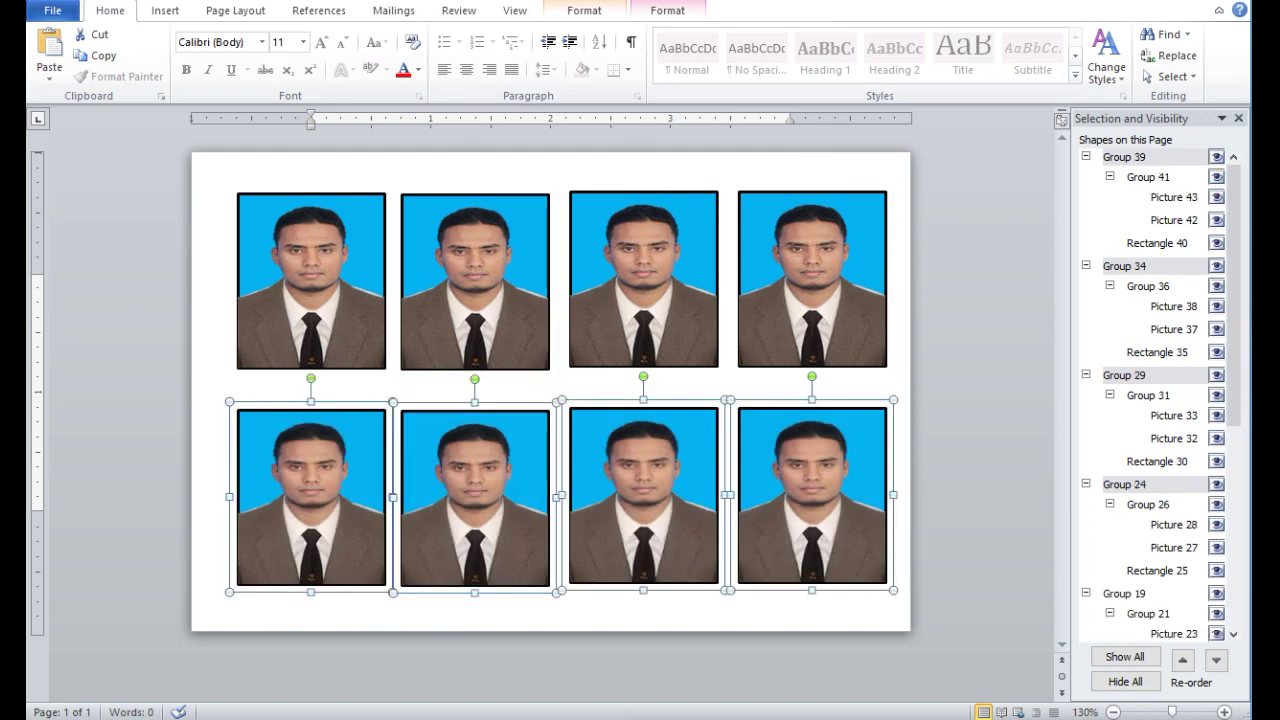
key(Escape)
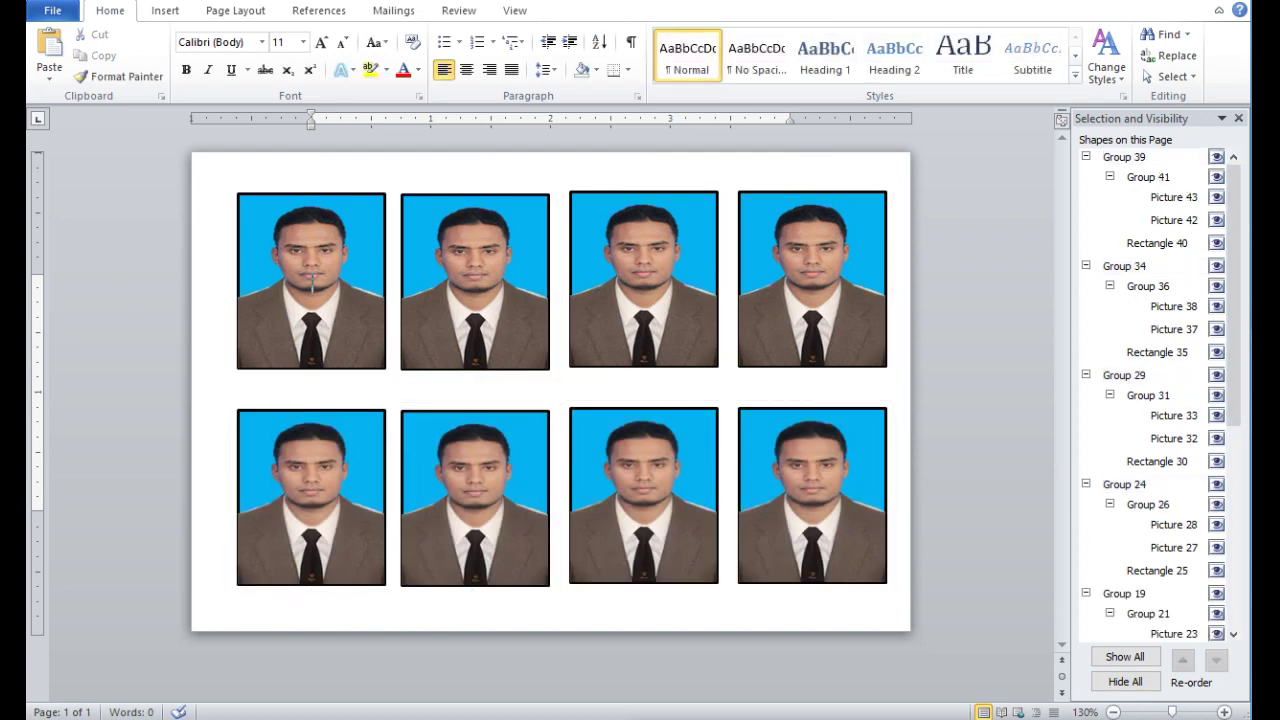